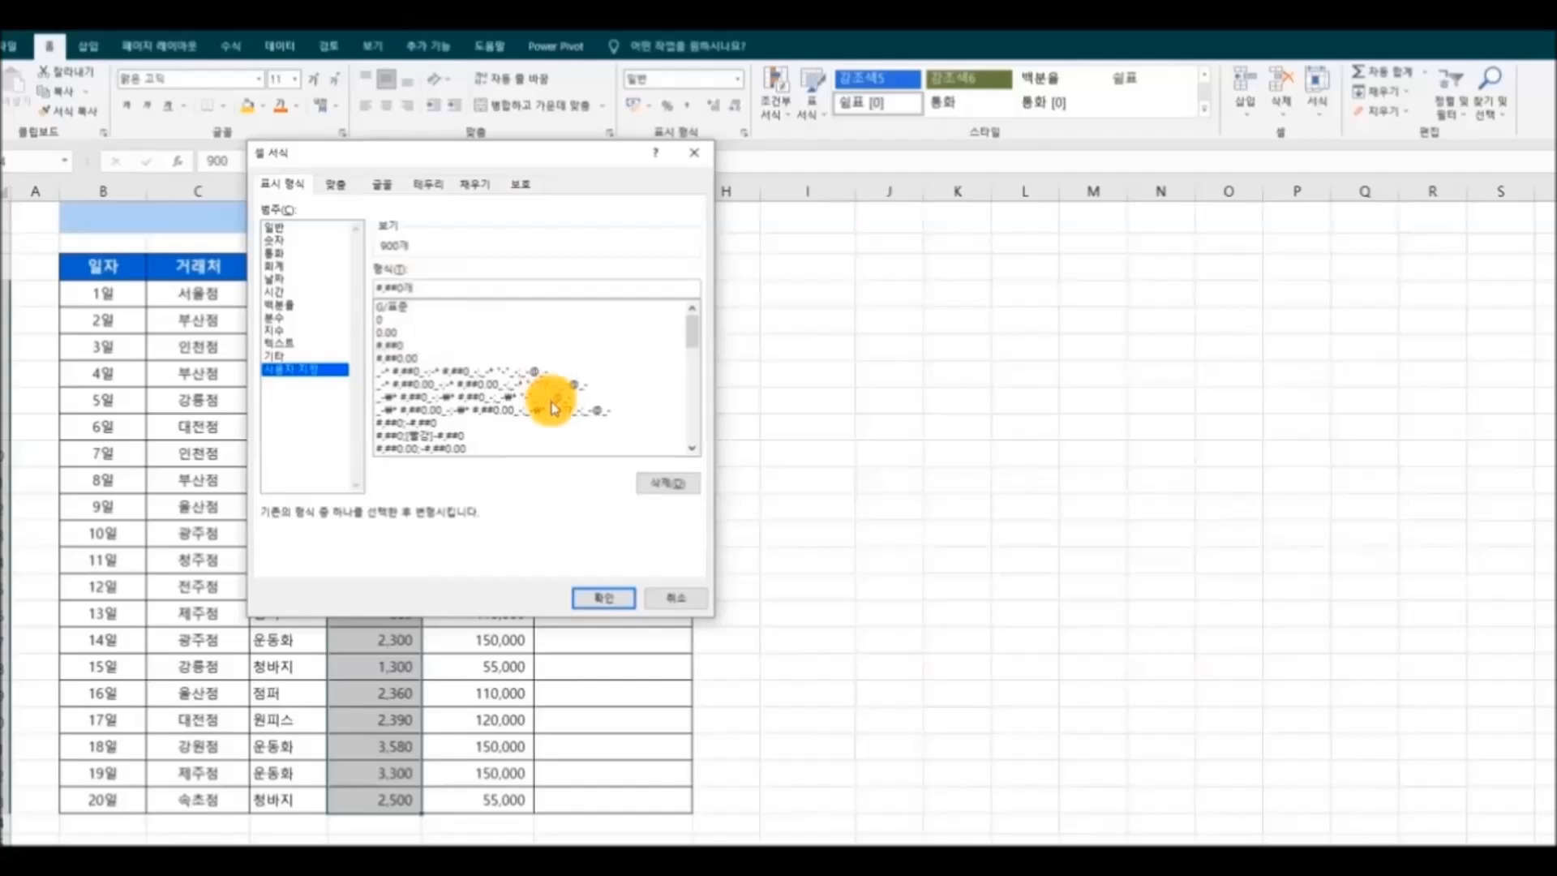
Apply the custom number format #,##0개 to the selected 수량 values.
left_click(598, 598)
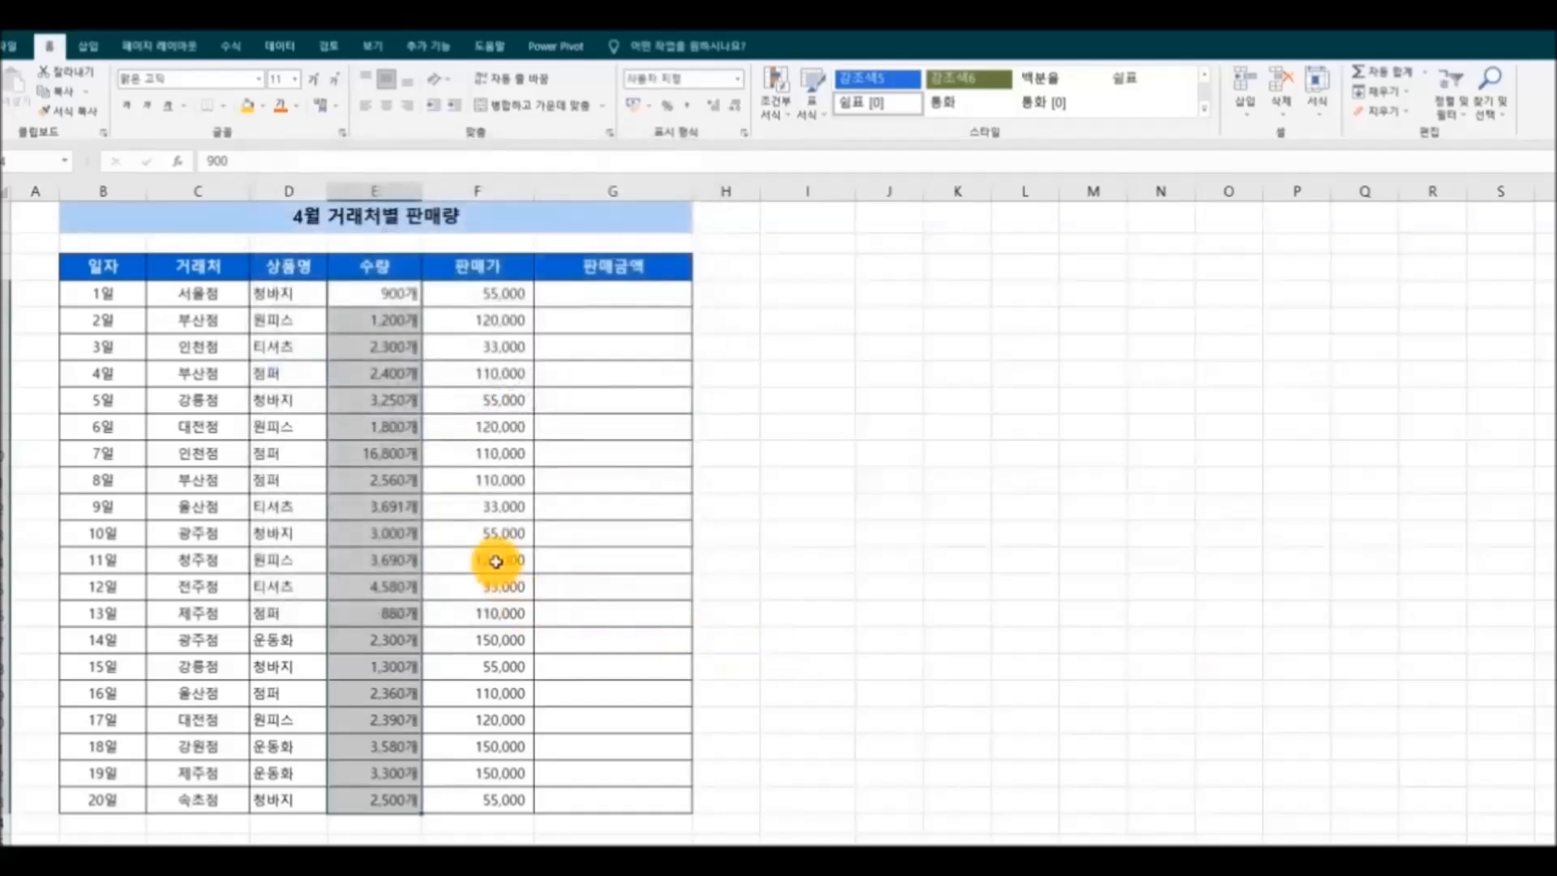
left_click(878, 544)
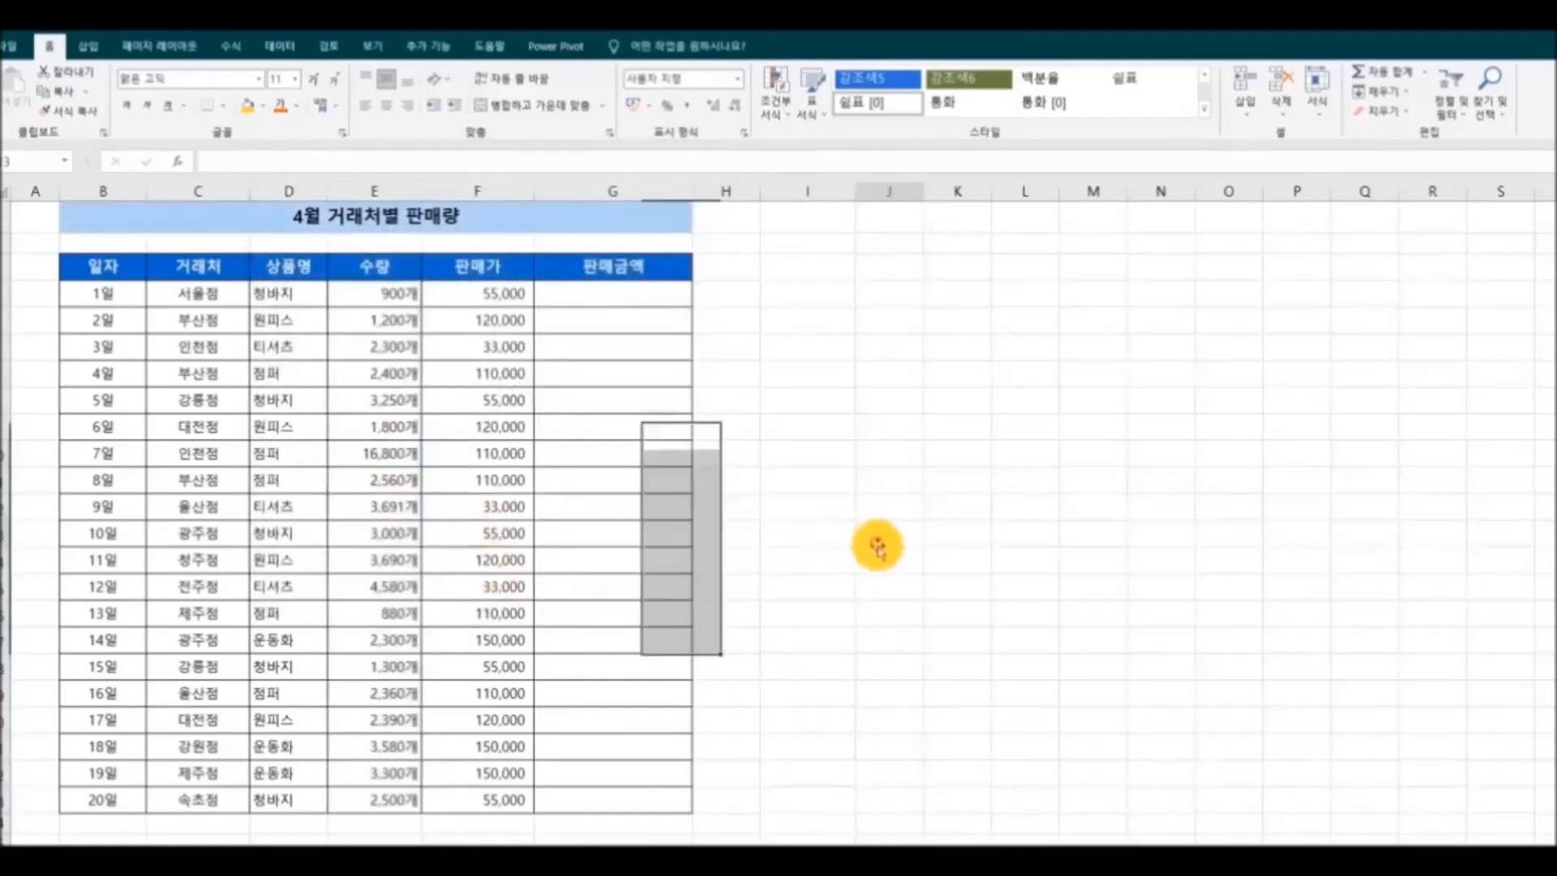
Apply the custom number format #,##0원 to all values in the 판매가 column.
left_click_drag(462, 295, 486, 799)
right_click(469, 512)
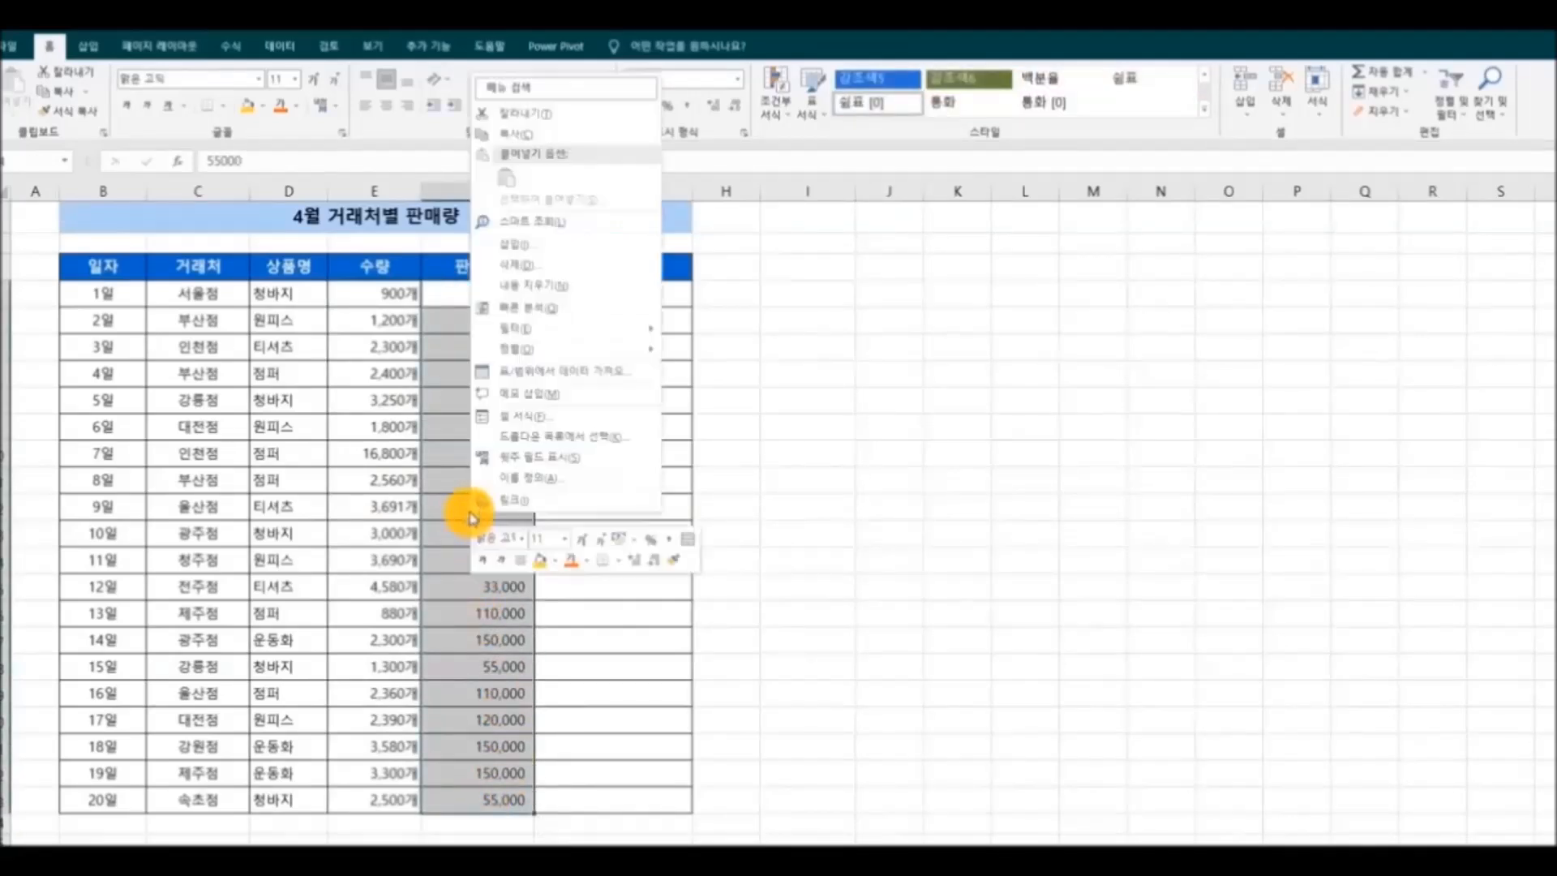
left_click(548, 423)
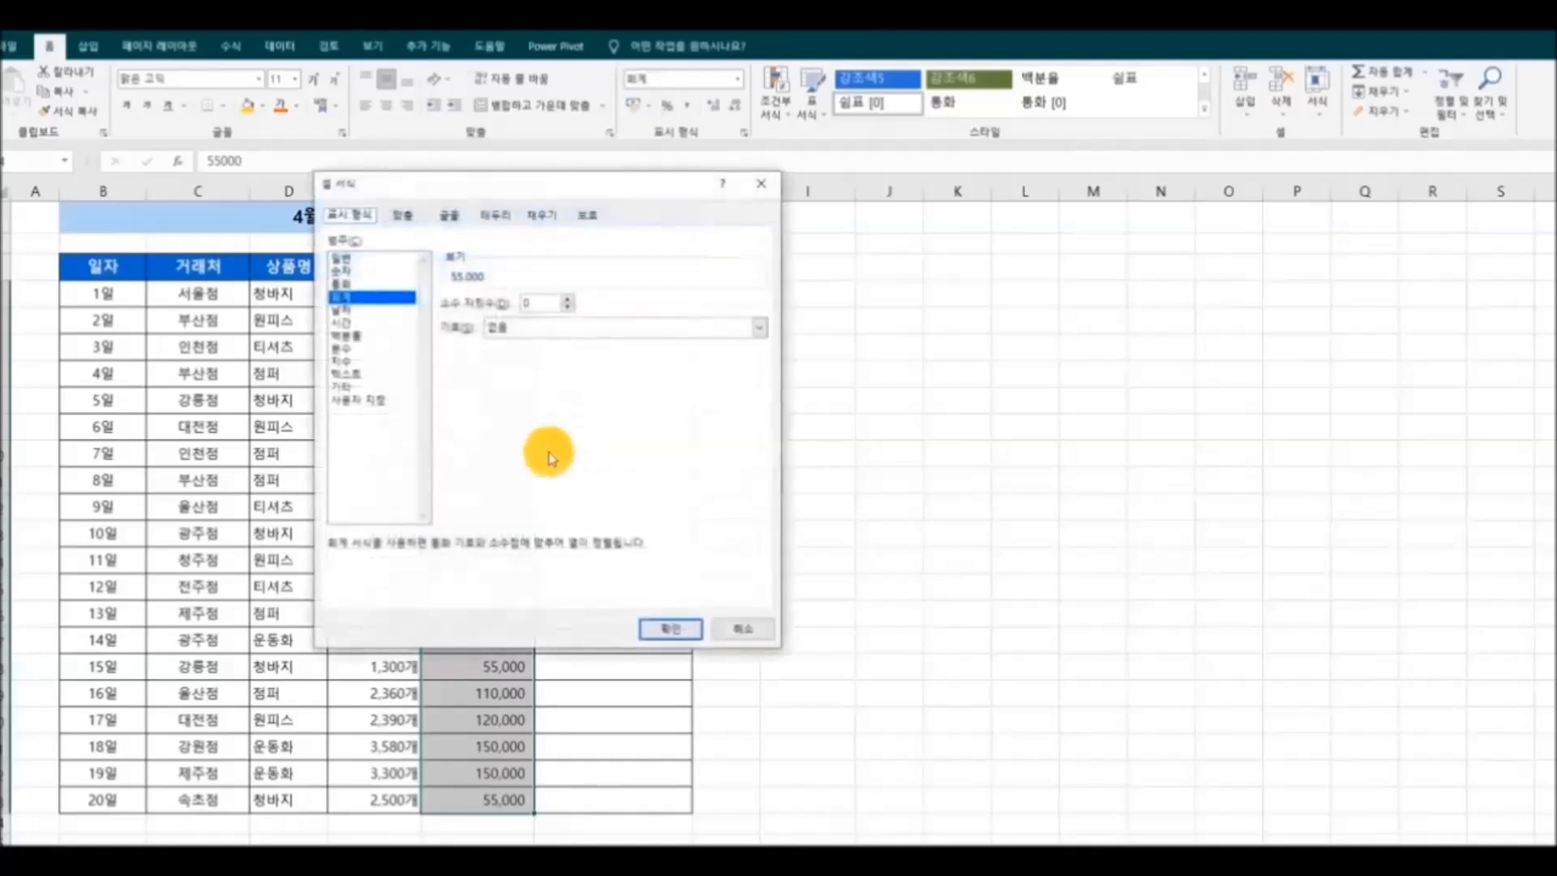
left_click(381, 400)
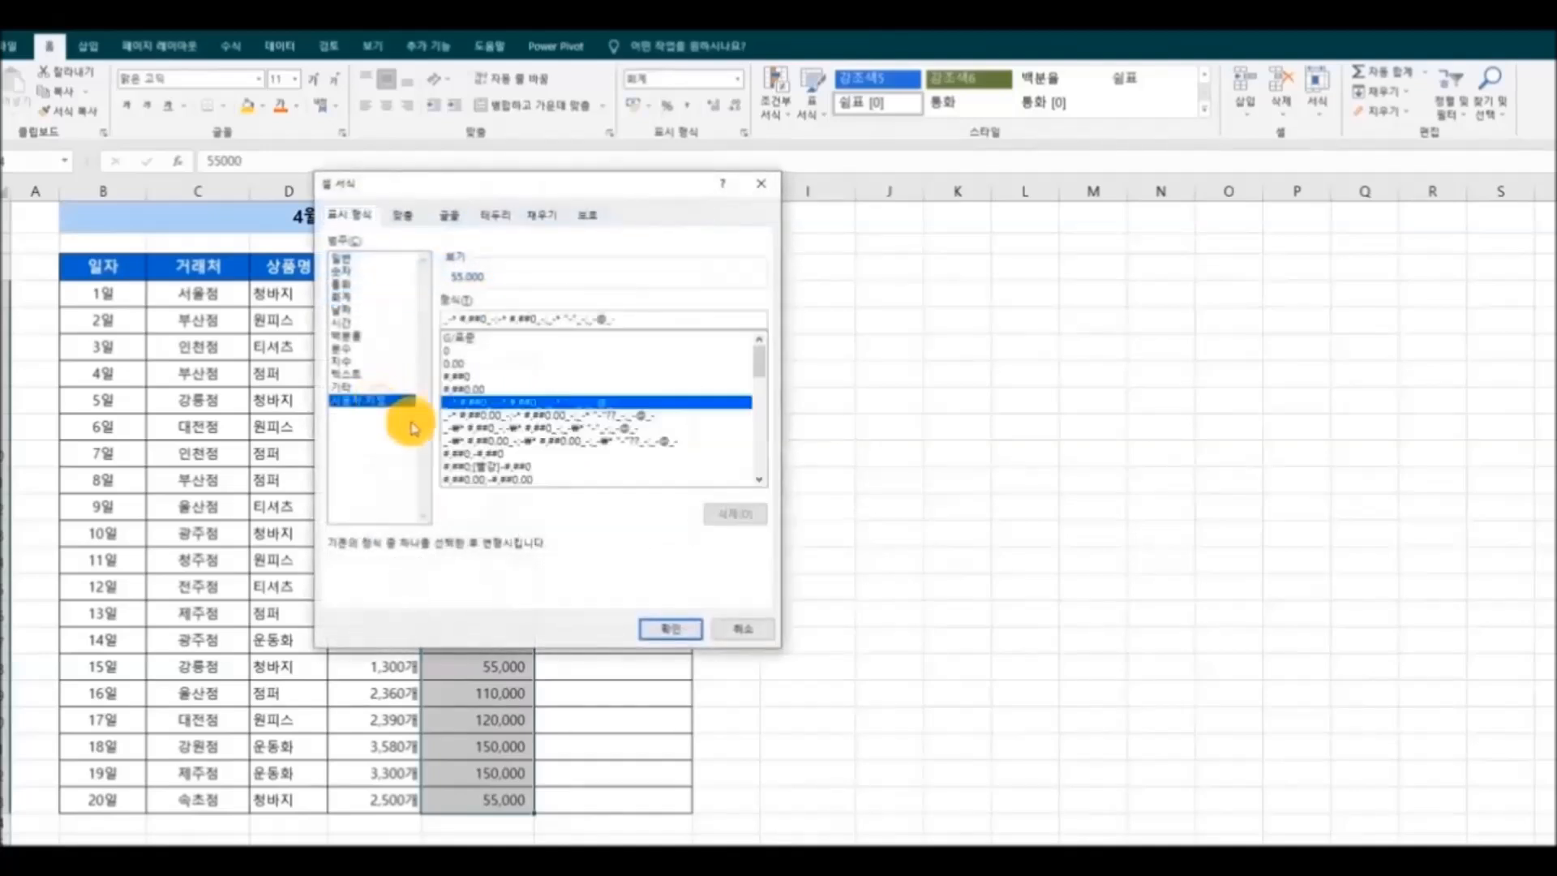
left_click(486, 376)
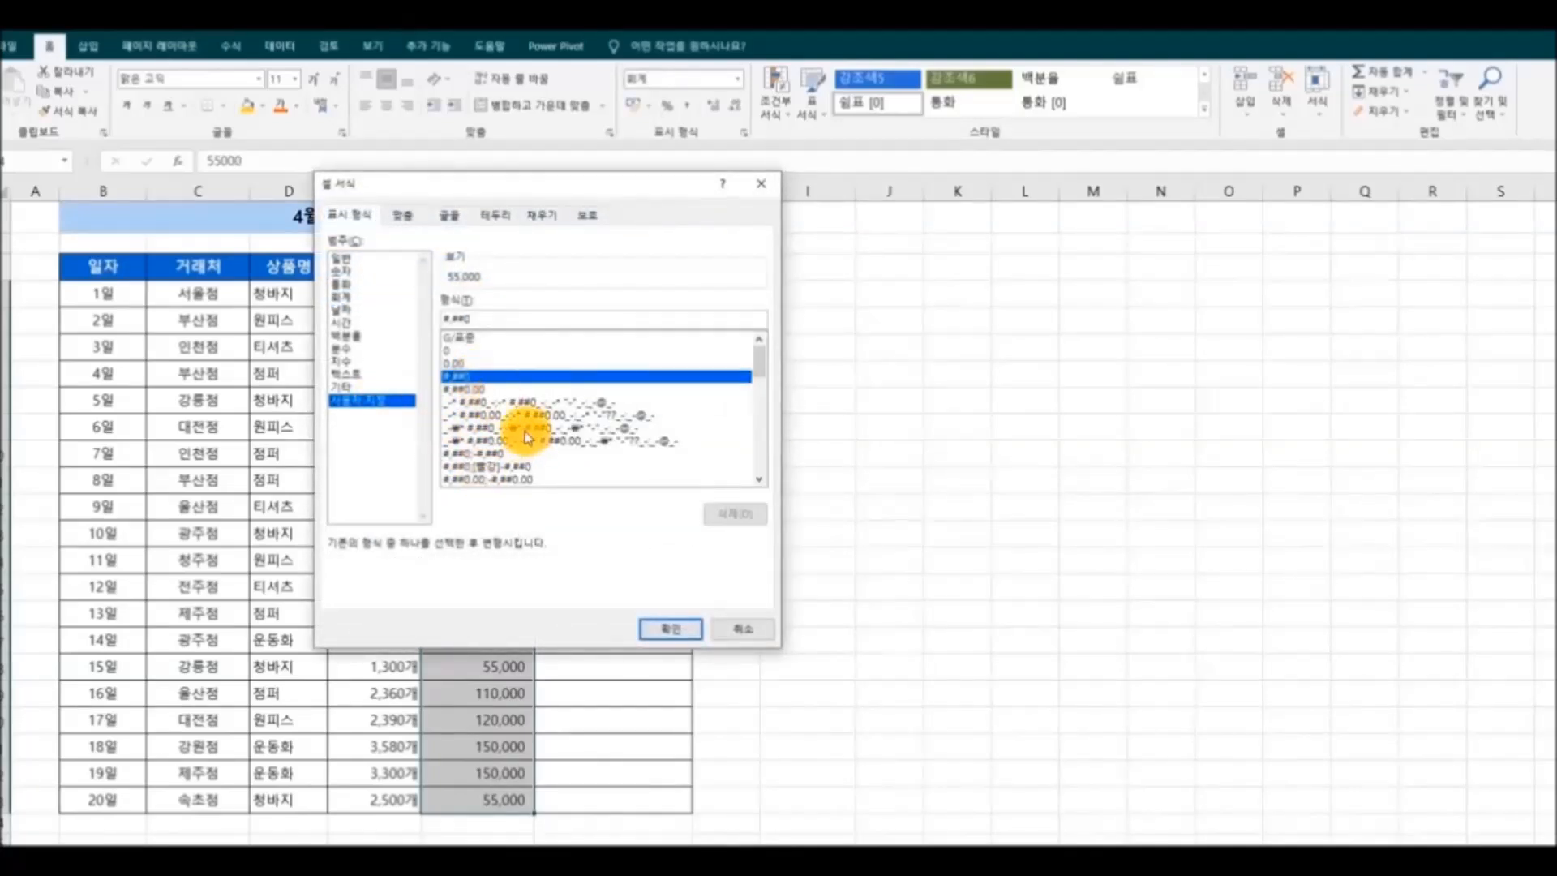
left_click(491, 318)
type("ㅇ")
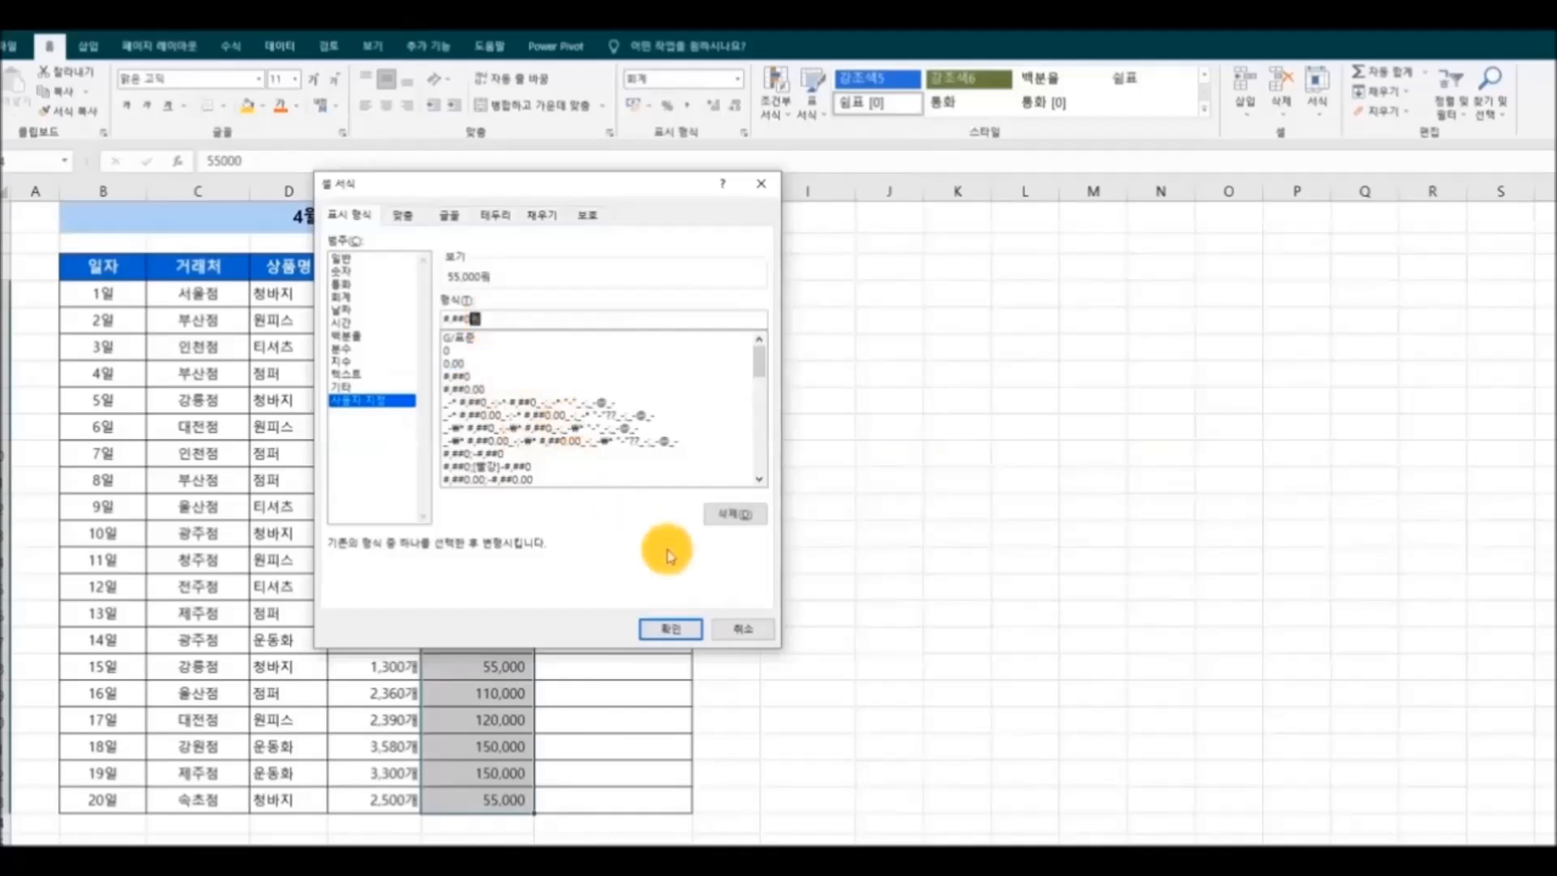
left_click(676, 630)
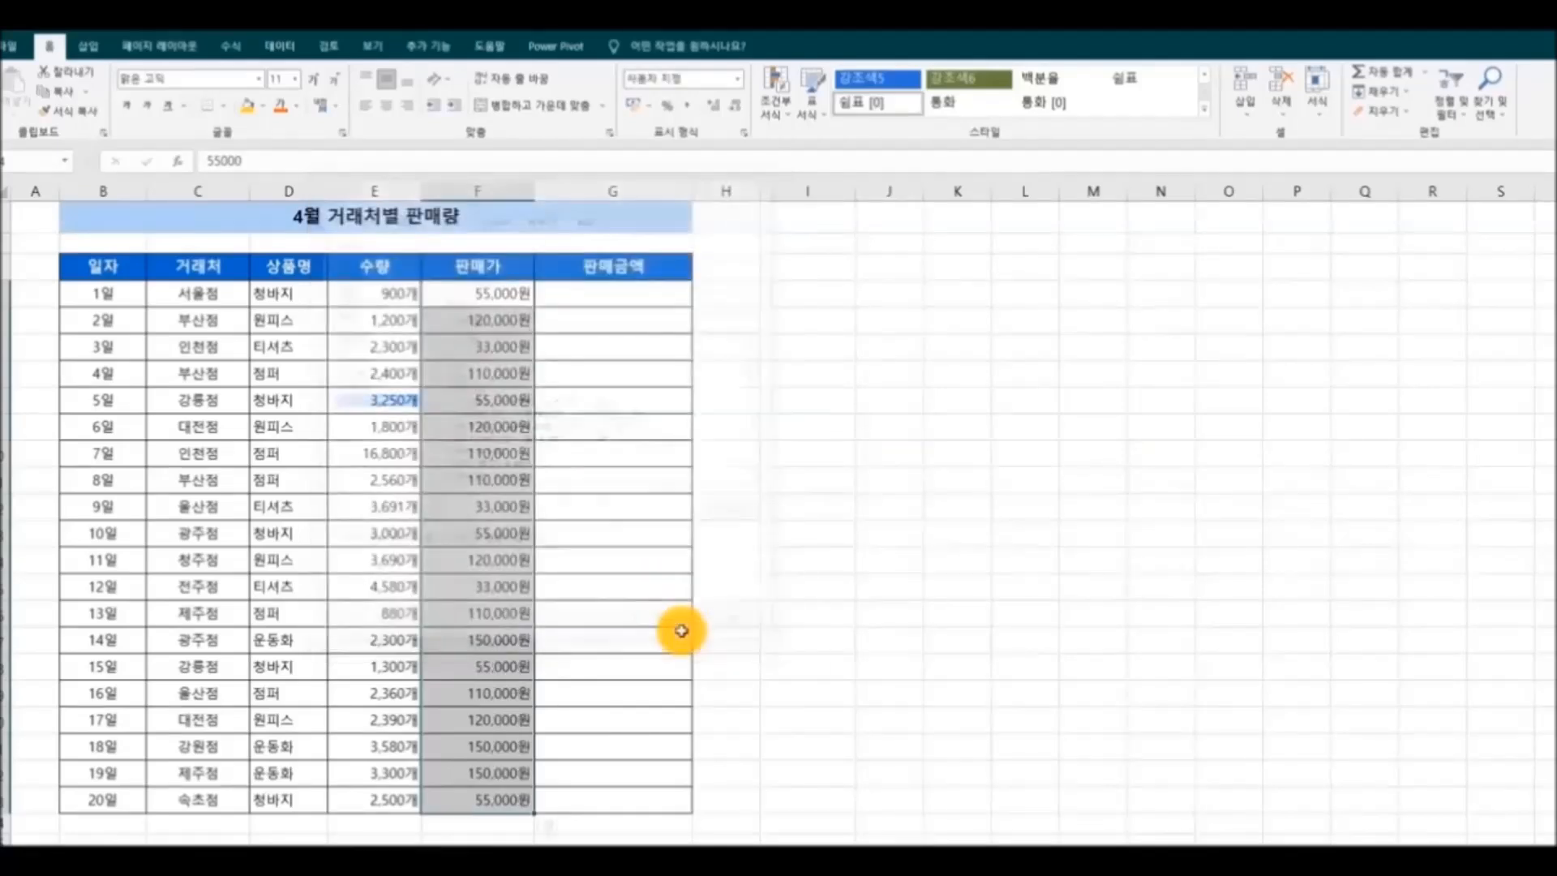
left_click(879, 633)
left_click_drag(337, 299, 503, 800)
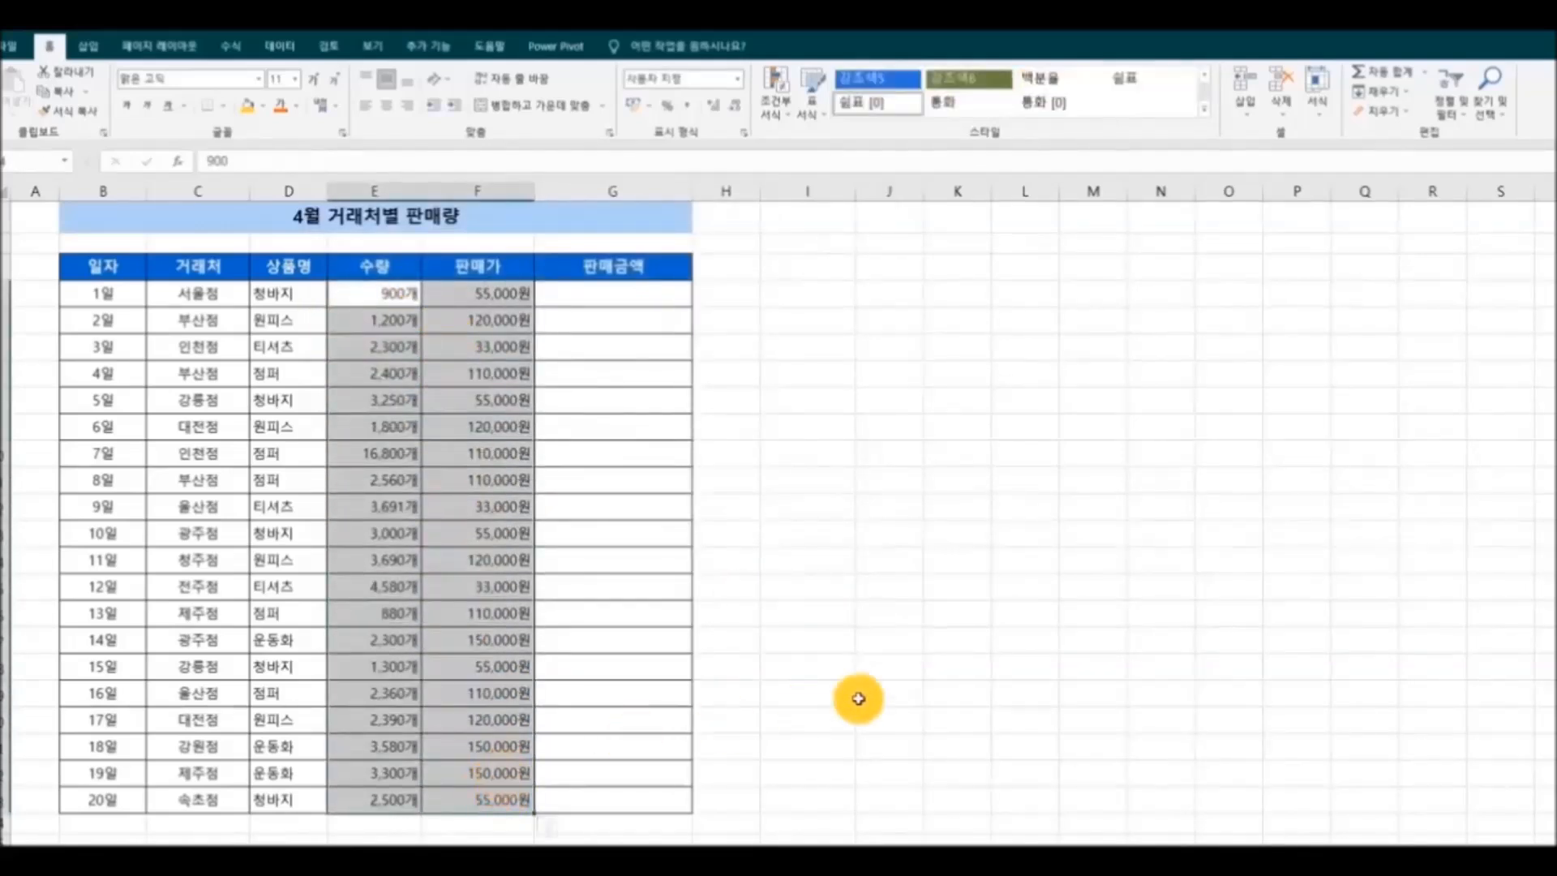
left_click(907, 668)
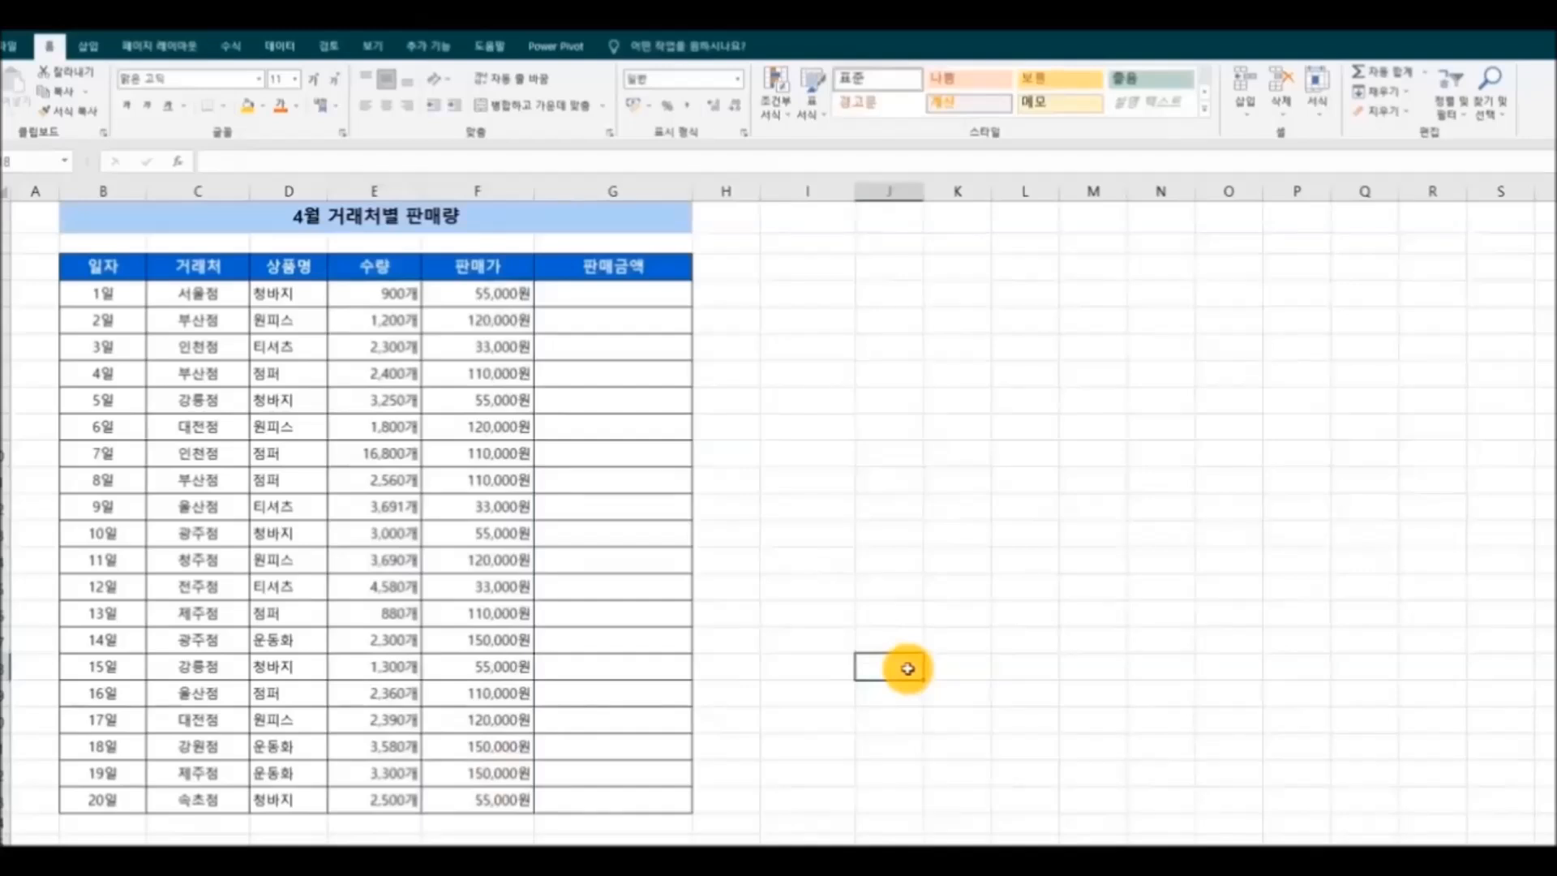
Give the empty 판매금액 cells, from the 1일 row through the 20일 row, the custom number format #,##0원.
left_click_drag(616, 294, 639, 802)
right_click(631, 464)
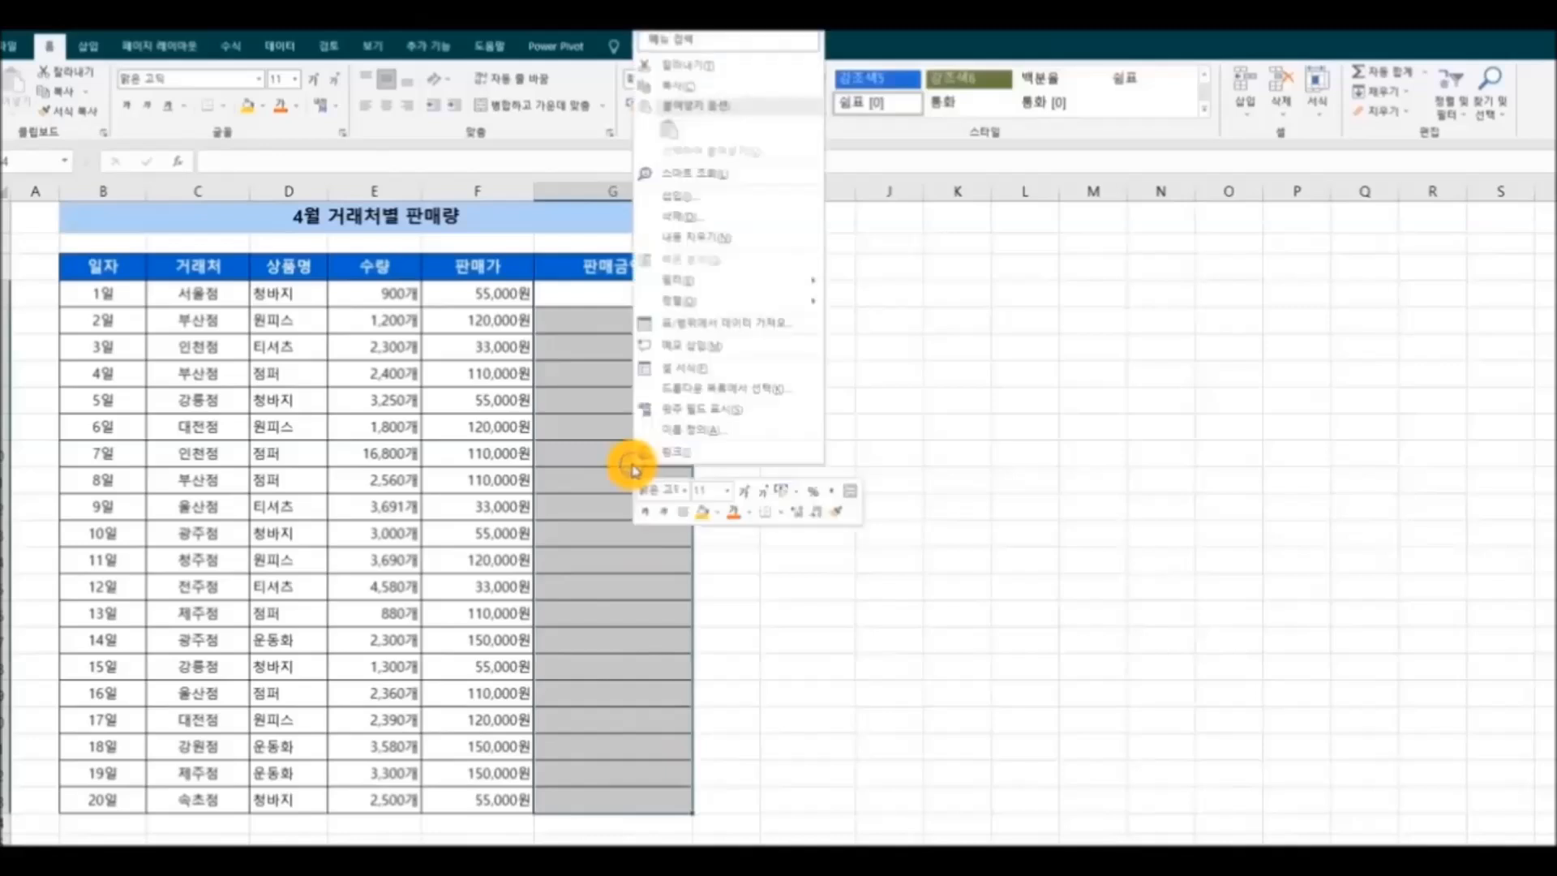
left_click(726, 381)
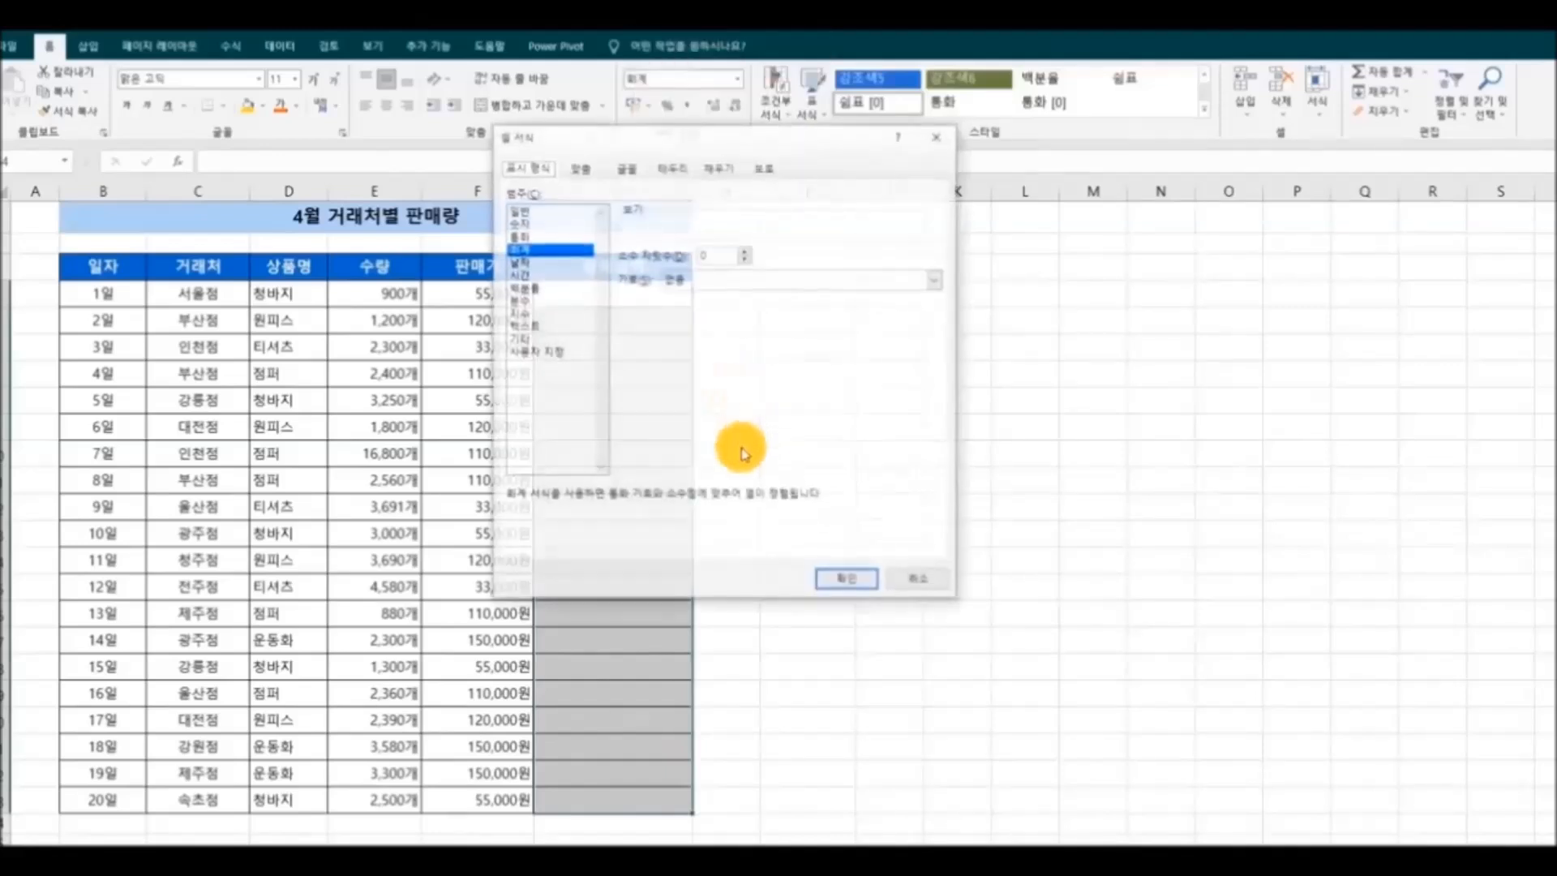
left_click(554, 355)
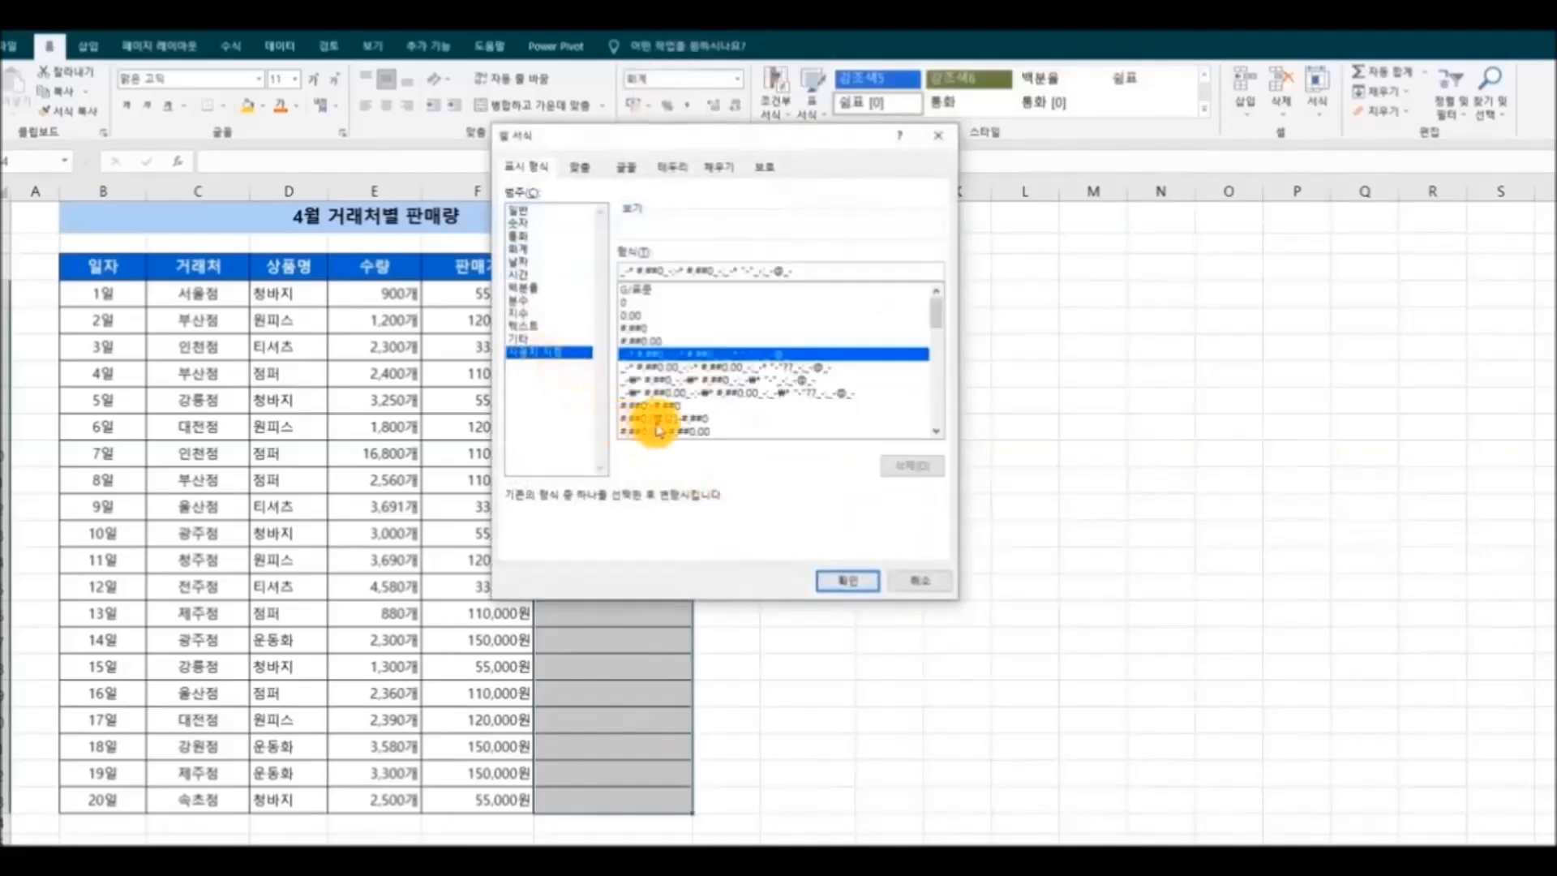
left_click(661, 329)
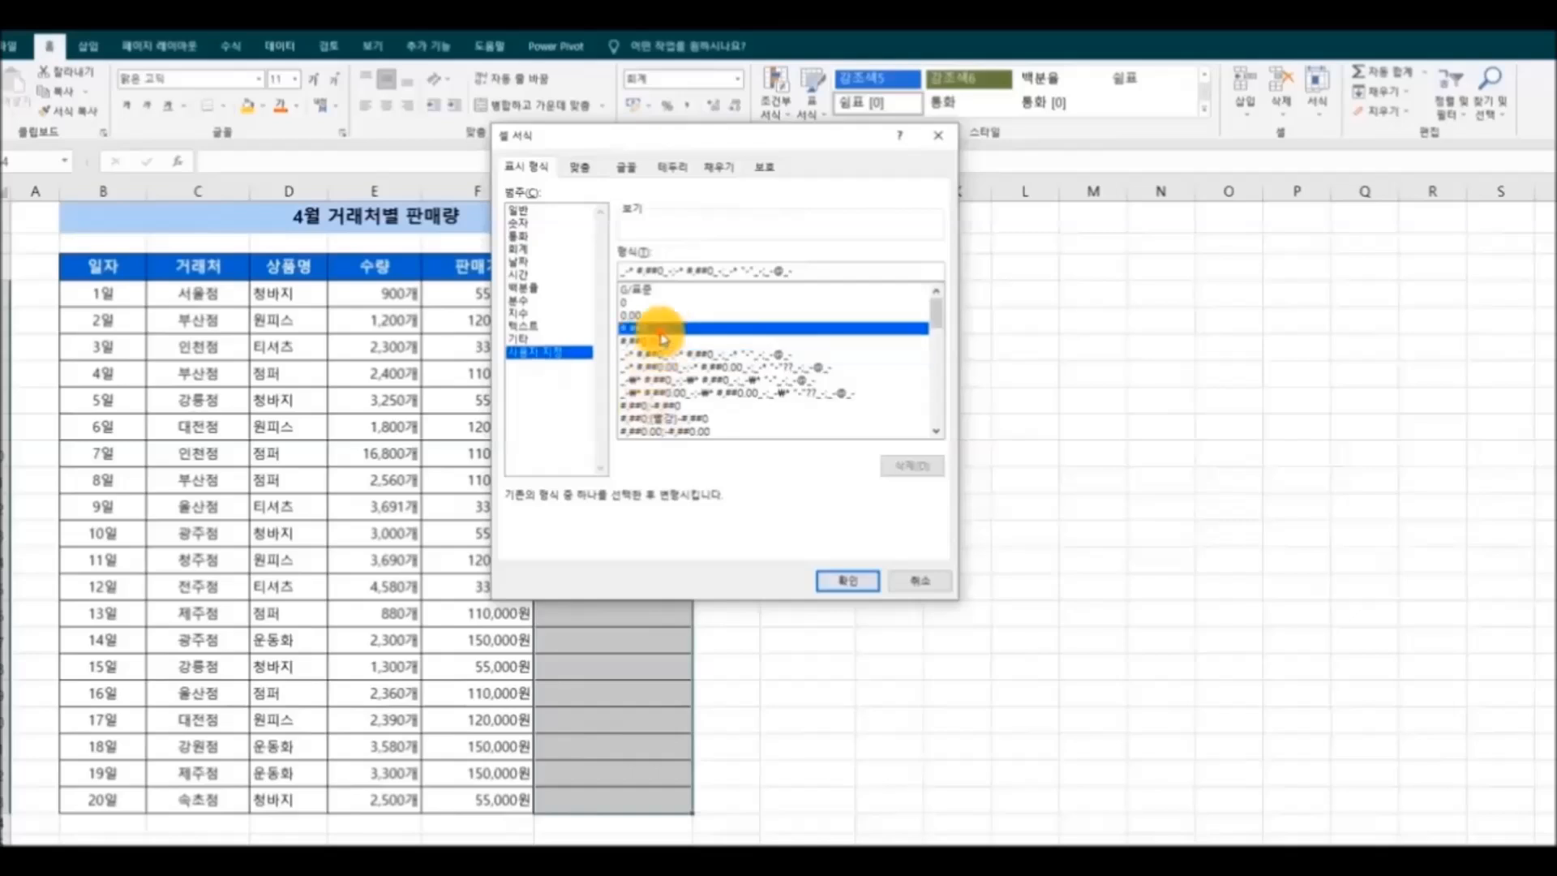
left_click(684, 271)
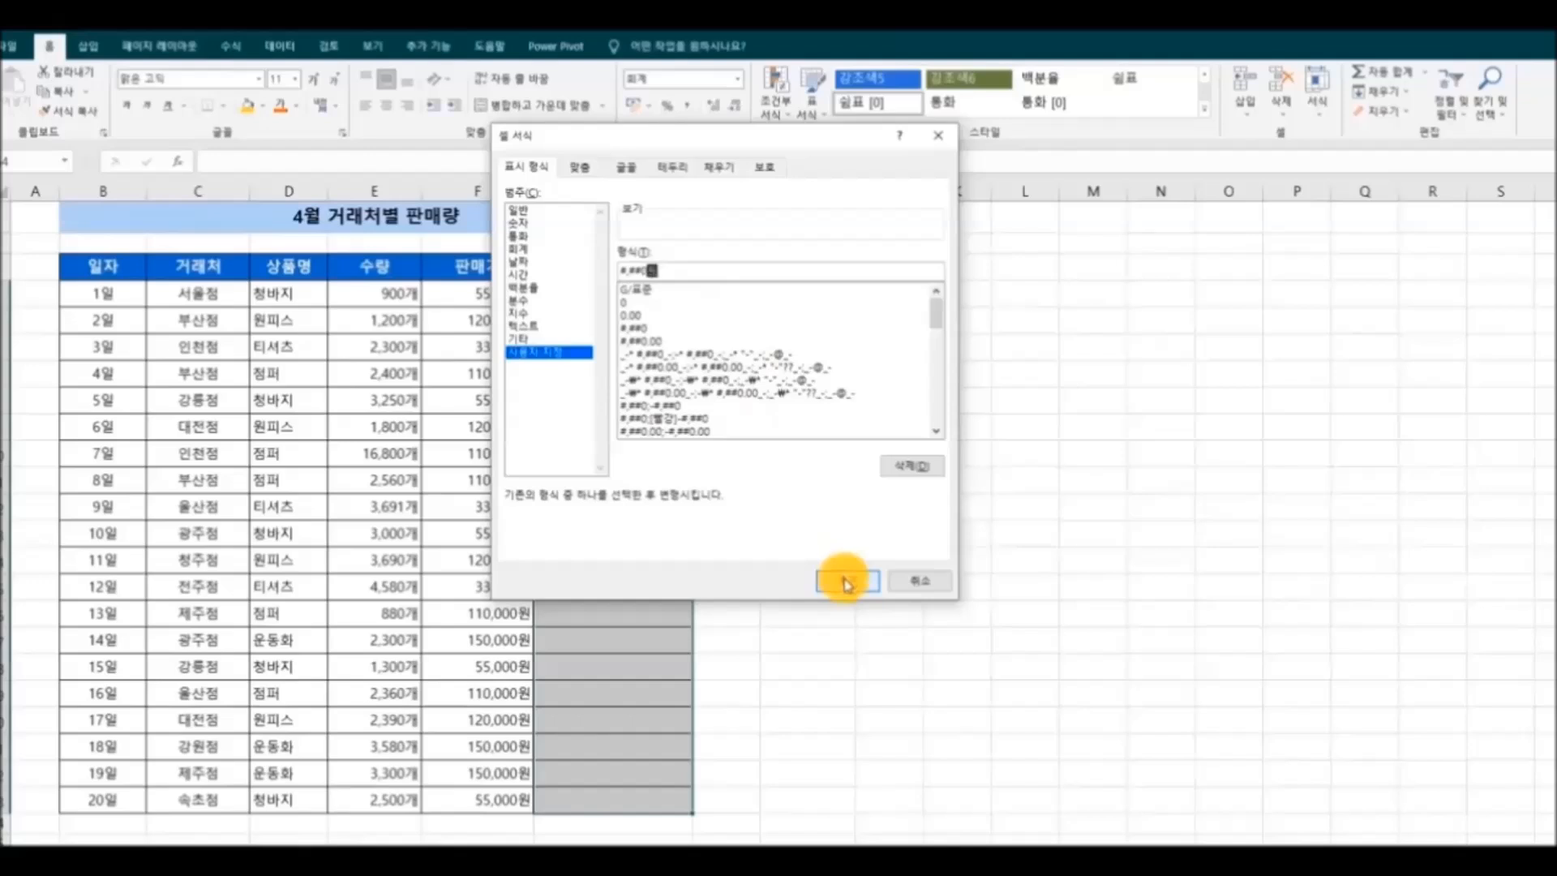
left_click(843, 581)
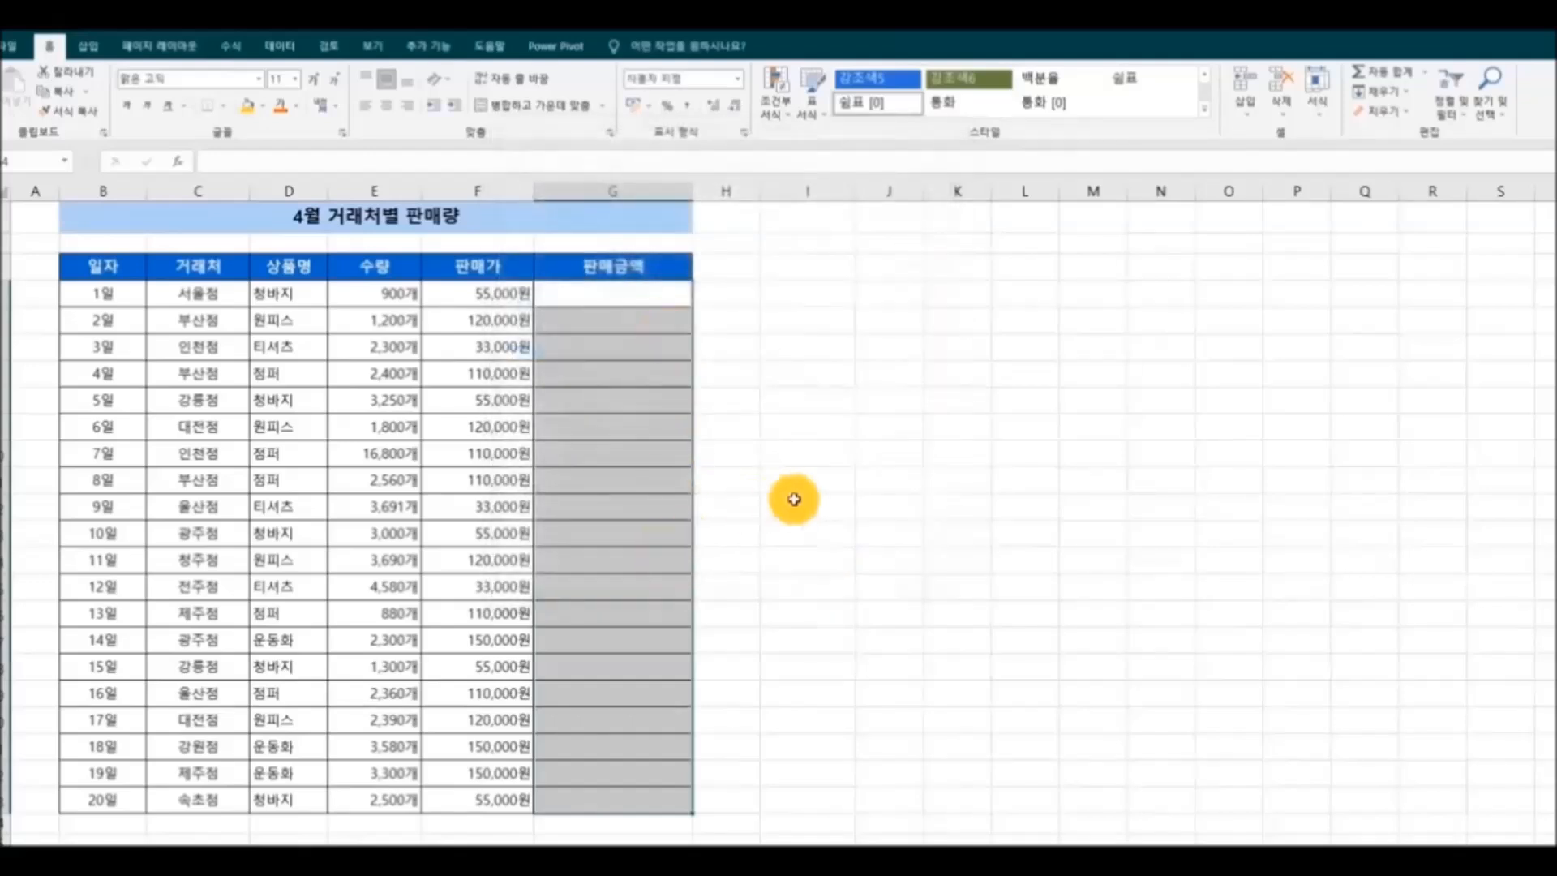
Calculate the first 판매금액 in G4 with =E4*F4 and fill the formula down to the 20일 row.
left_click(625, 295)
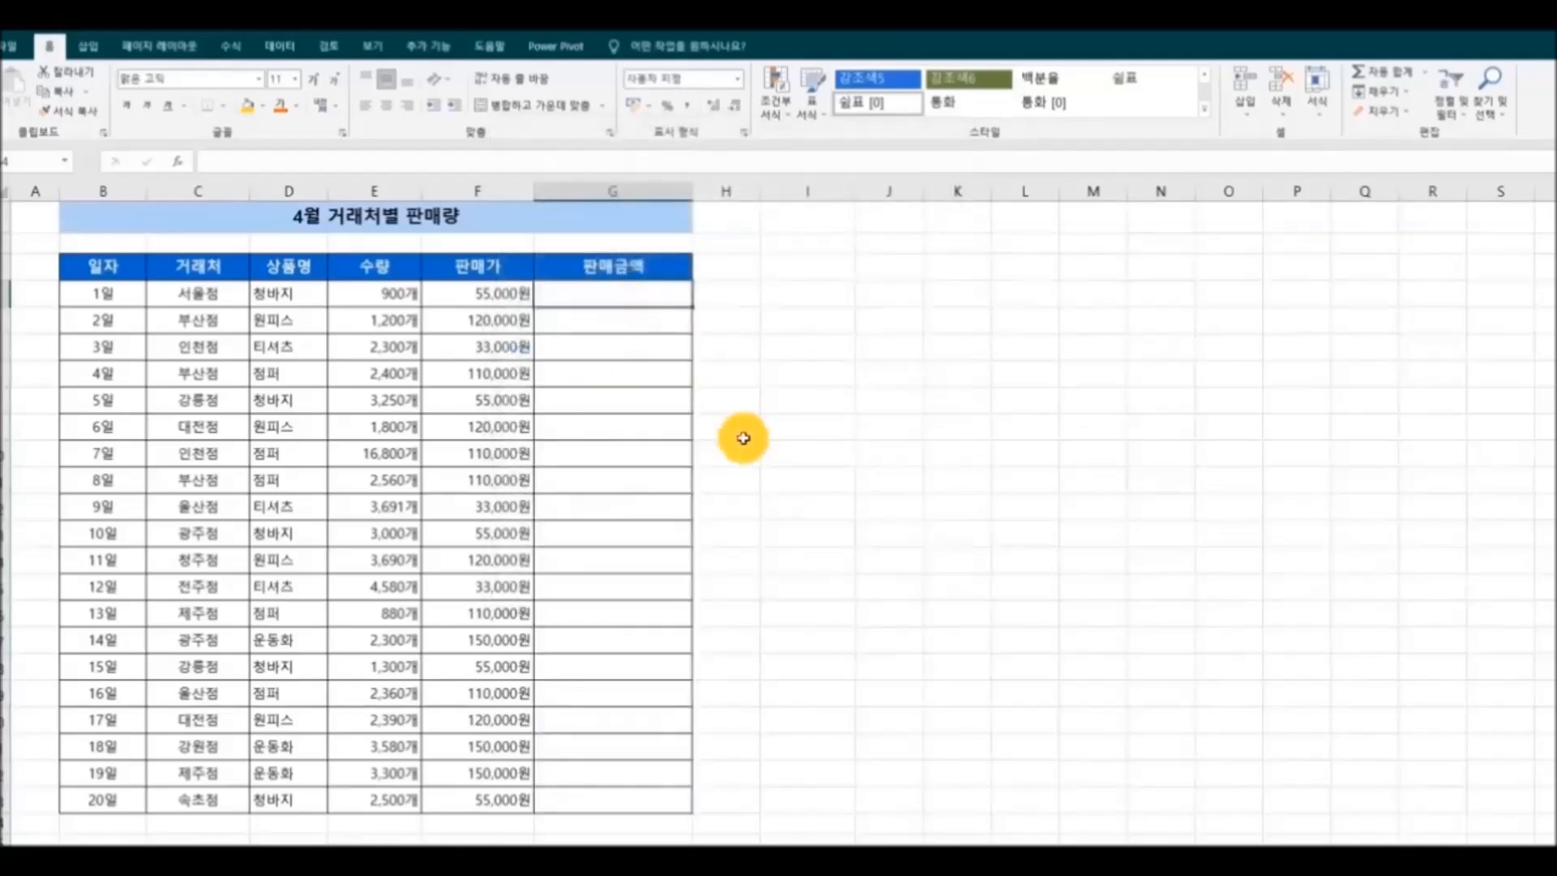
type("=")
left_click(401, 297)
type("*")
left_click(510, 300)
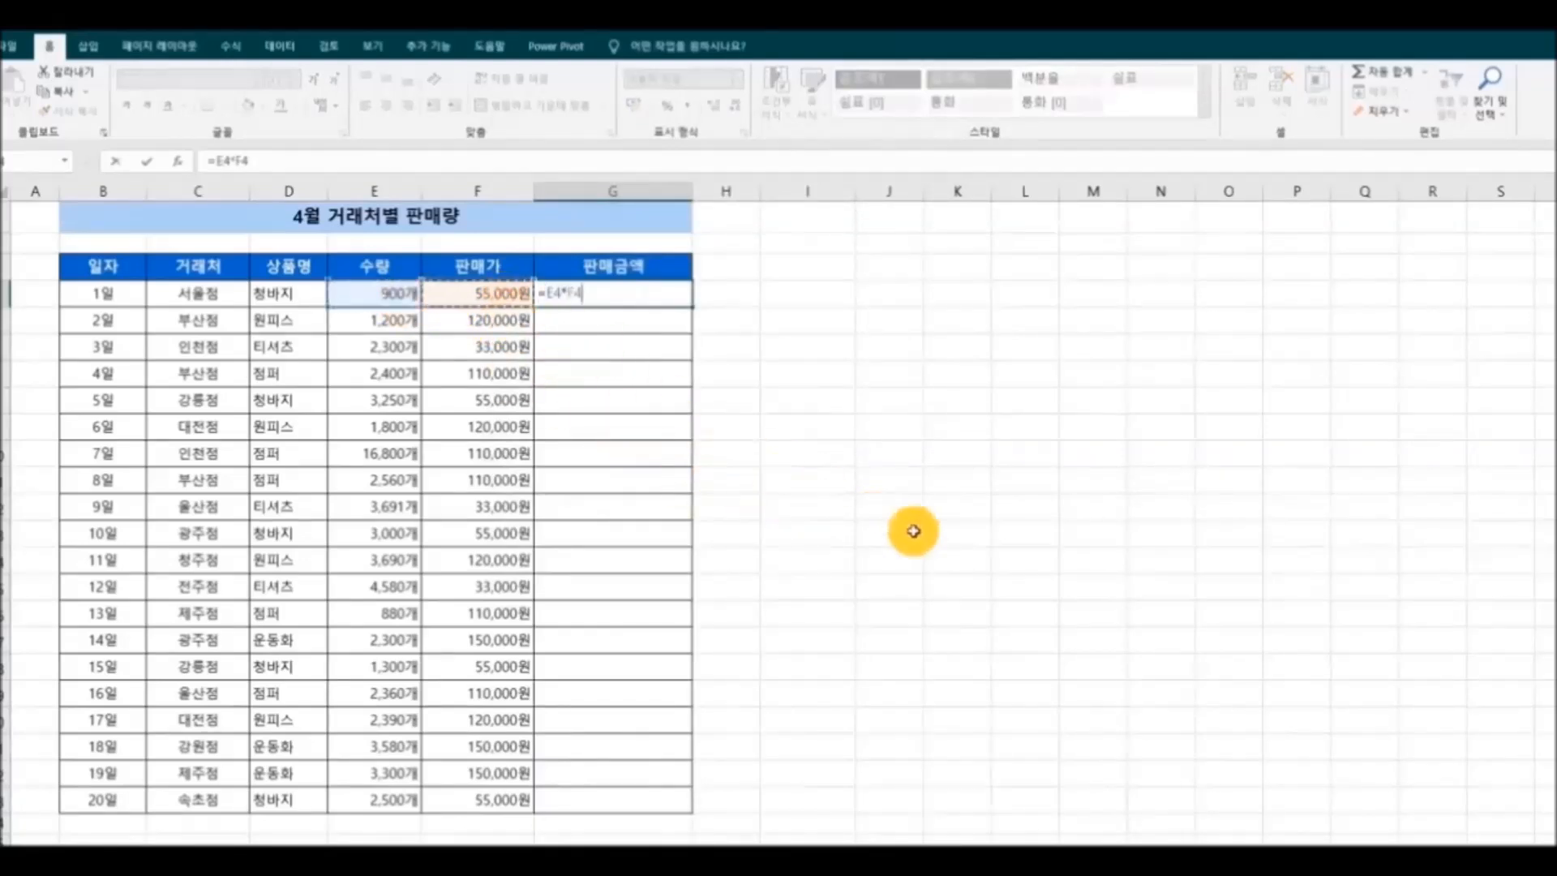
key("ctrl+Return")
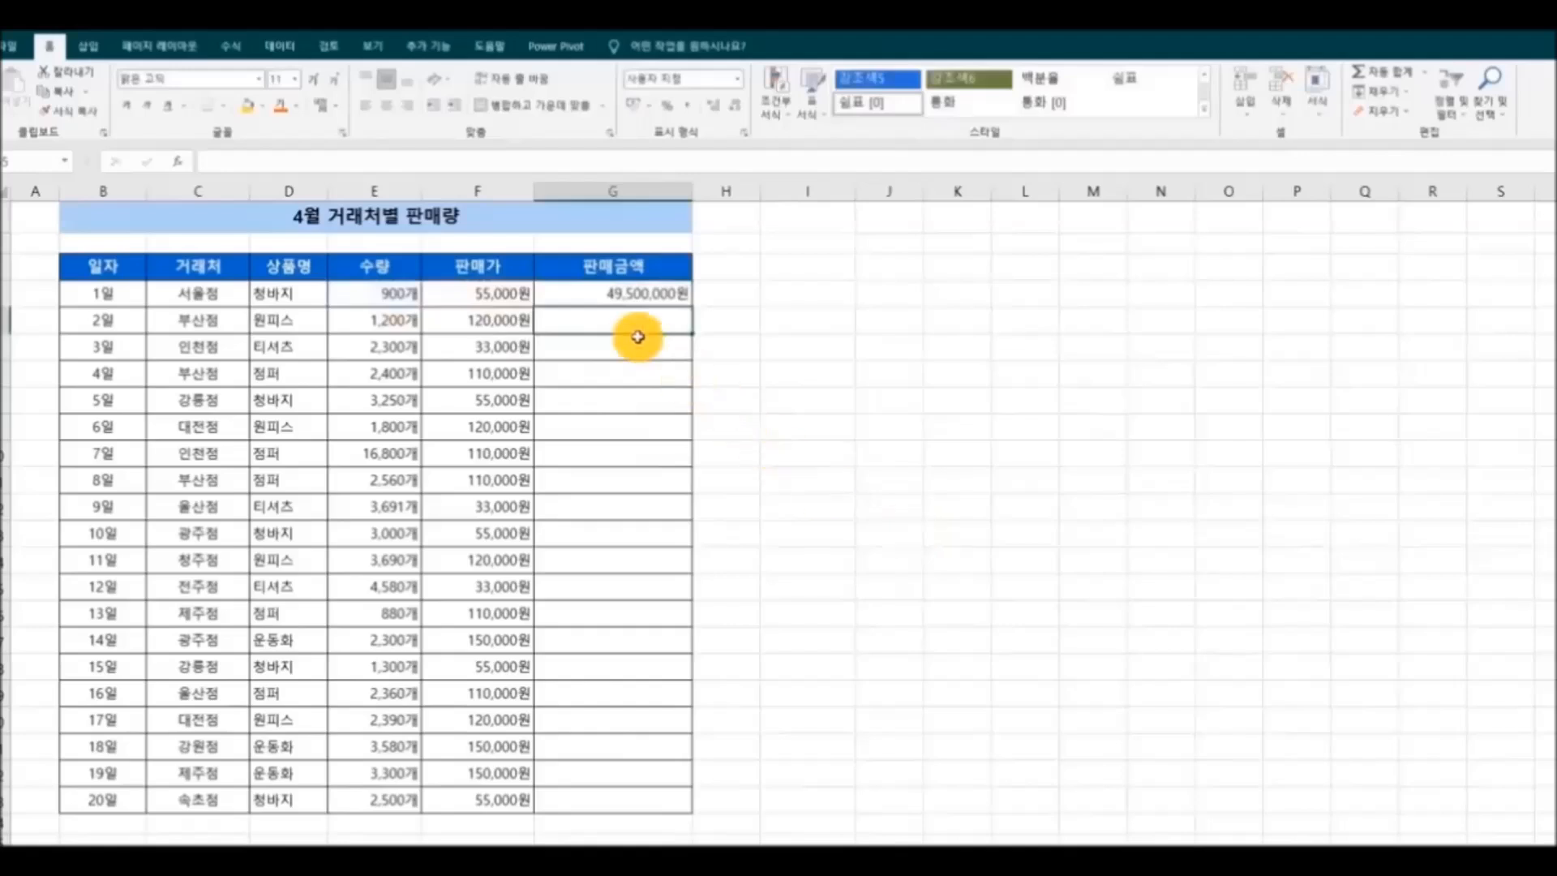
left_click_drag(694, 308, 683, 801)
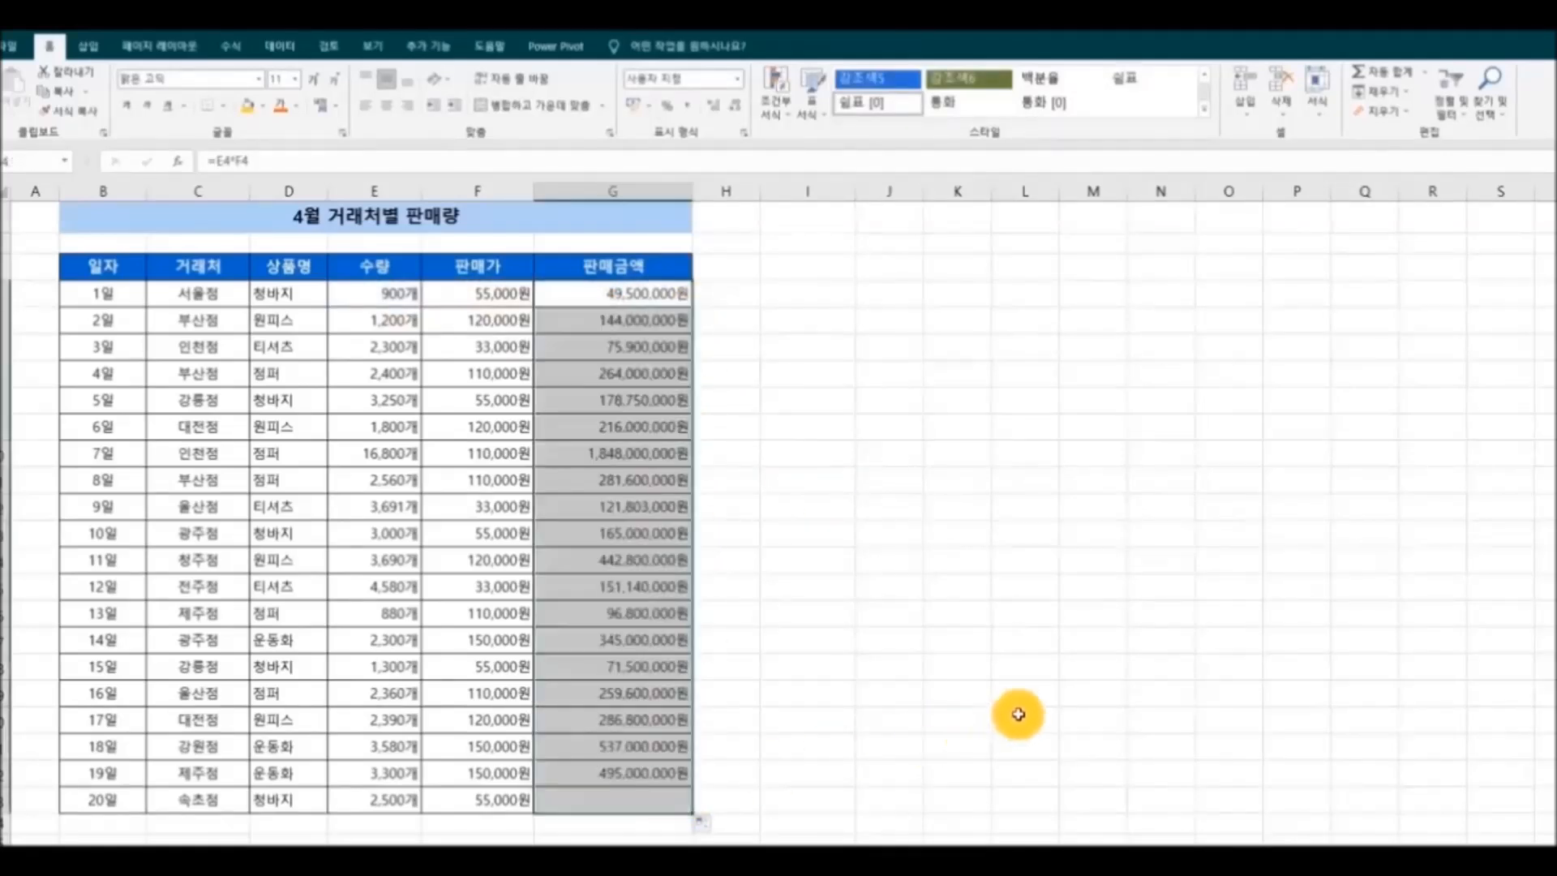
left_click(1168, 698)
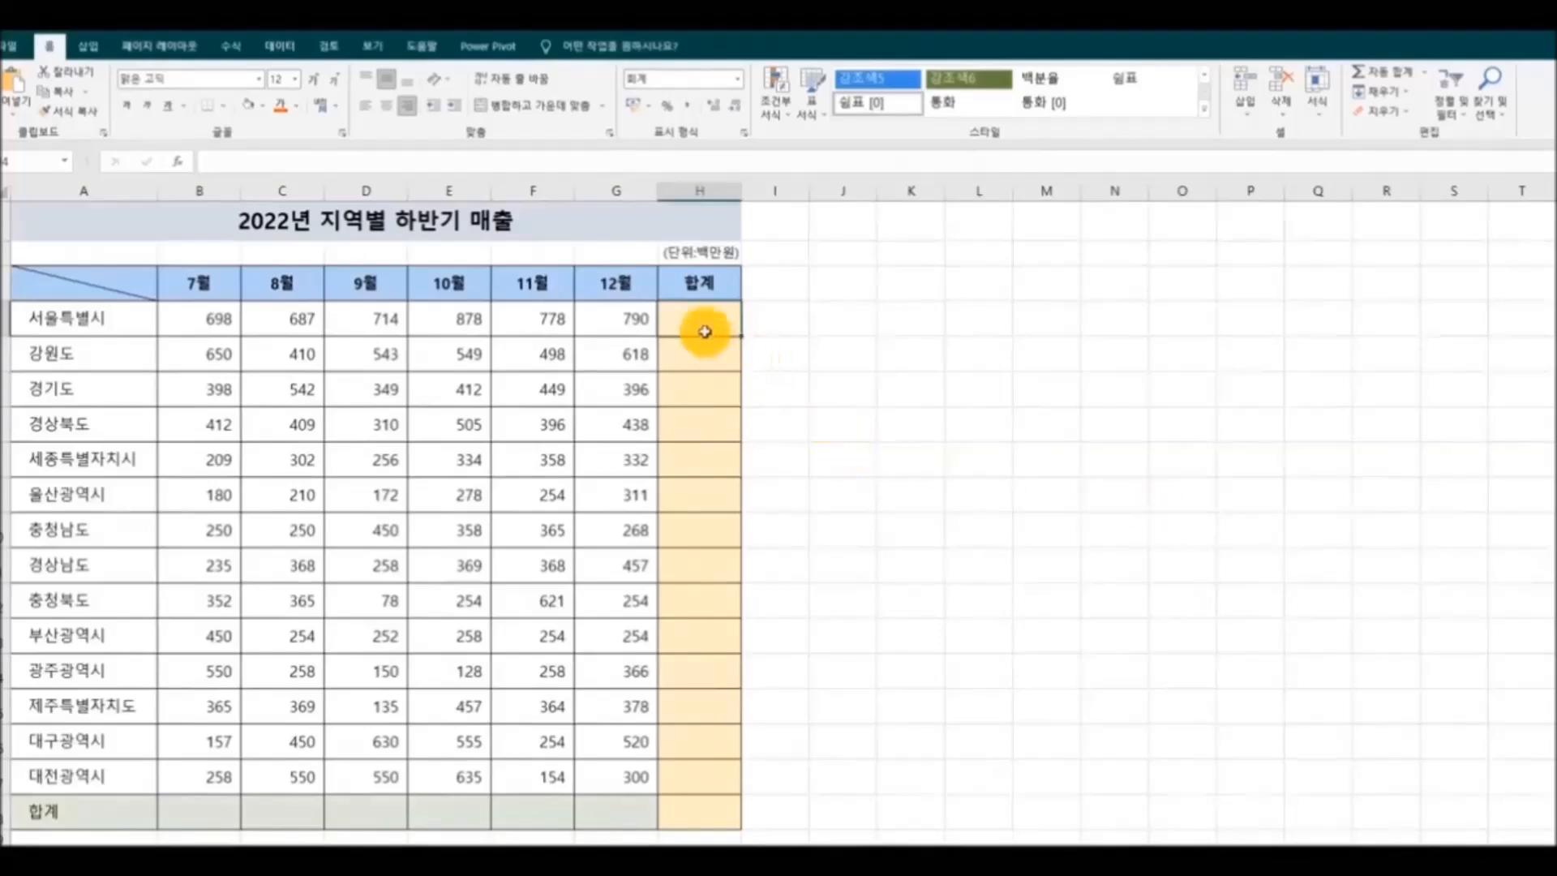
Total 서울특별시's monthly sales in H4 using AutoSum over B4:G4 and fill the formula down to the 대전광역시 row.
left_click_drag(703, 315, 702, 778)
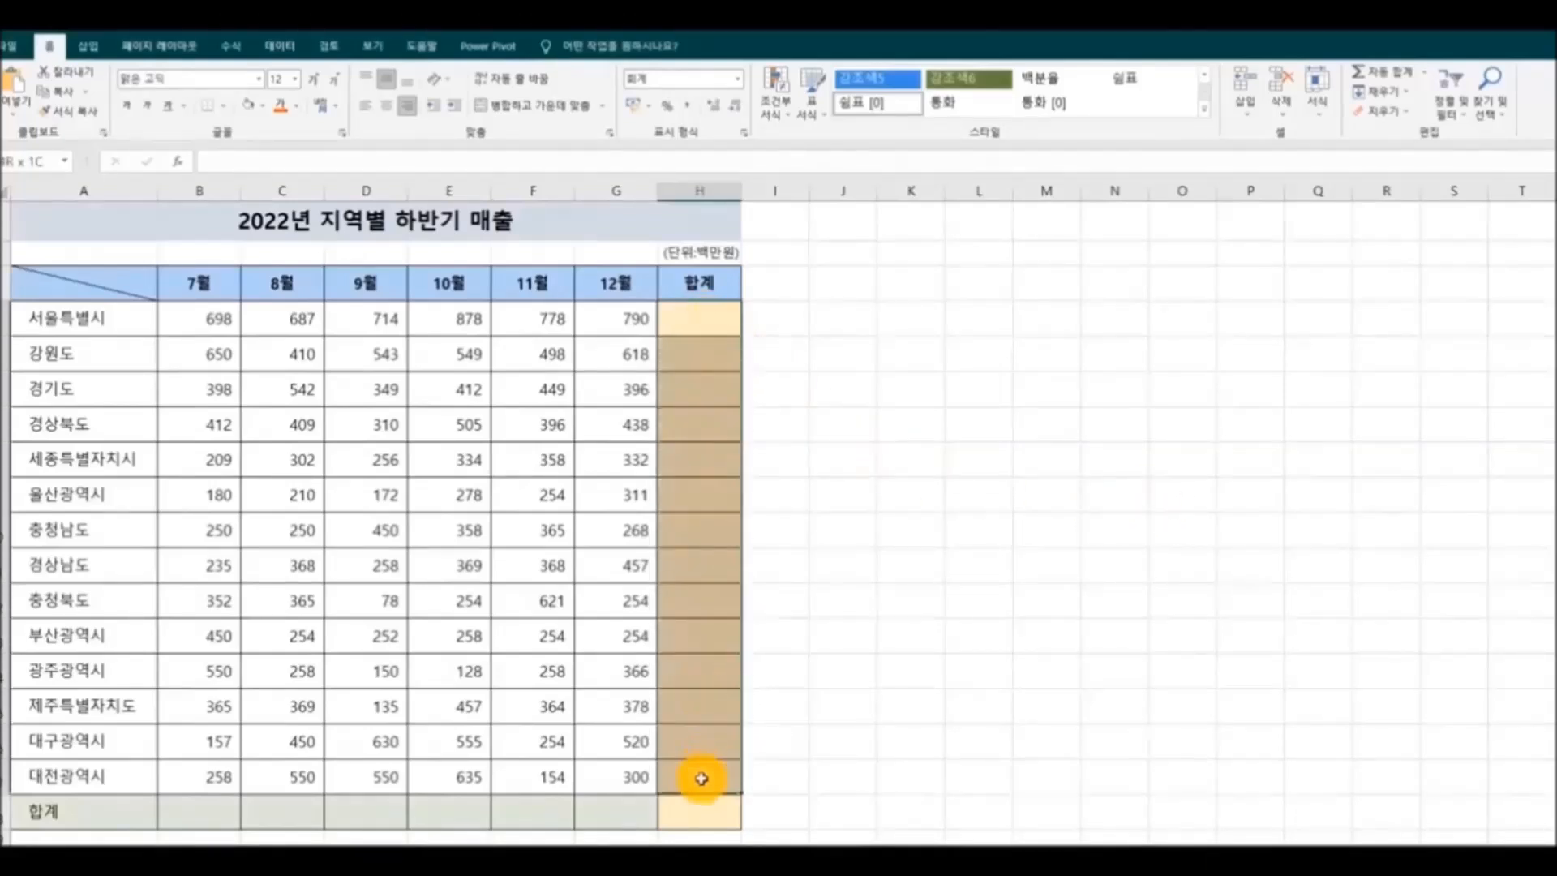
left_click_drag(208, 824, 621, 820)
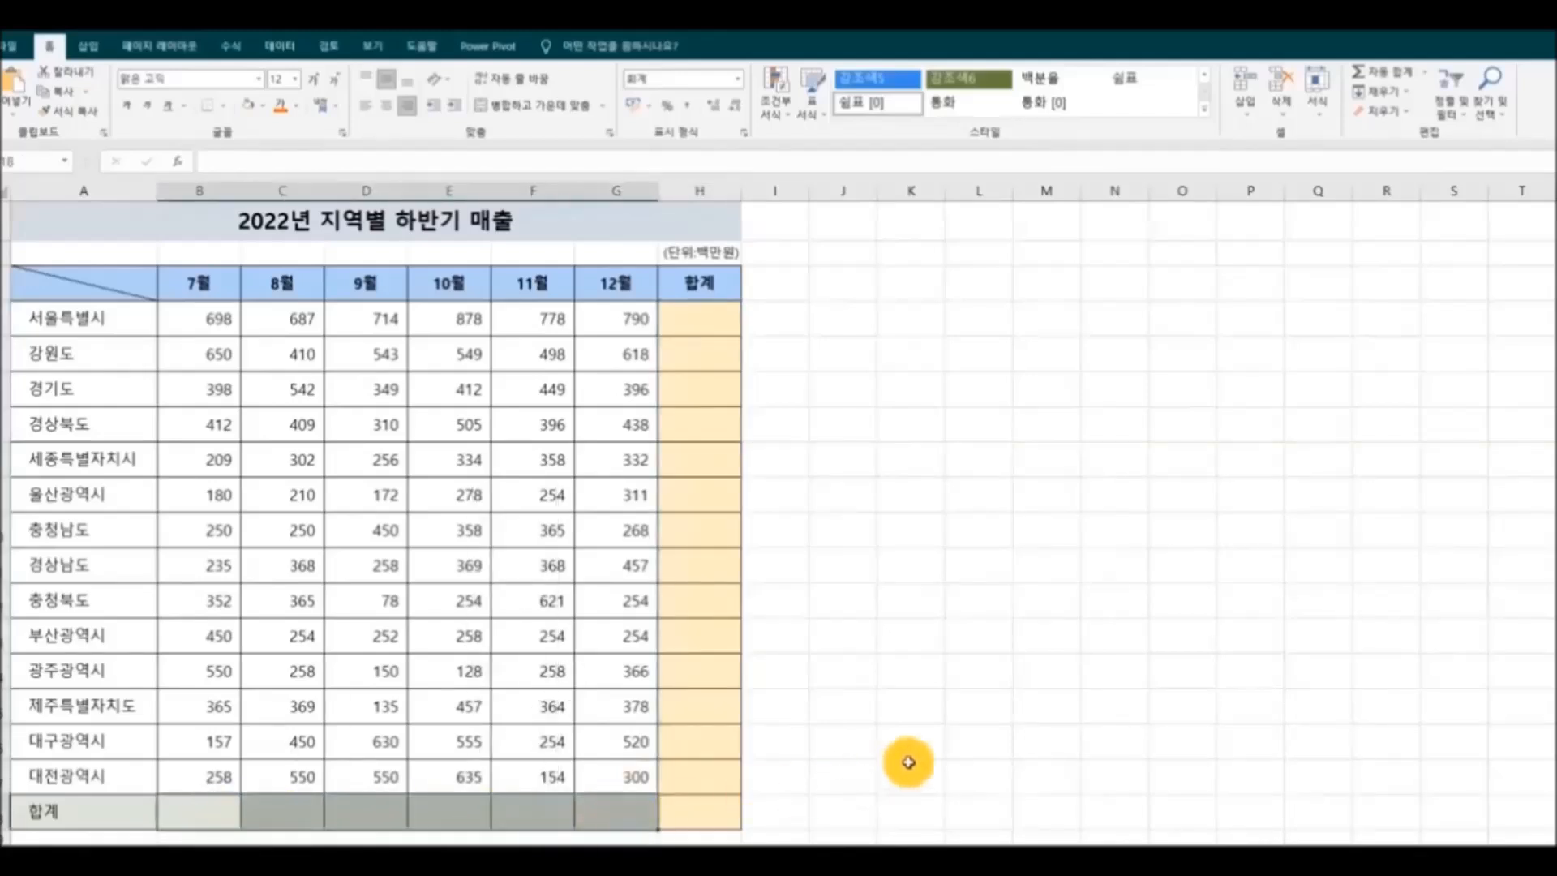
left_click(704, 322)
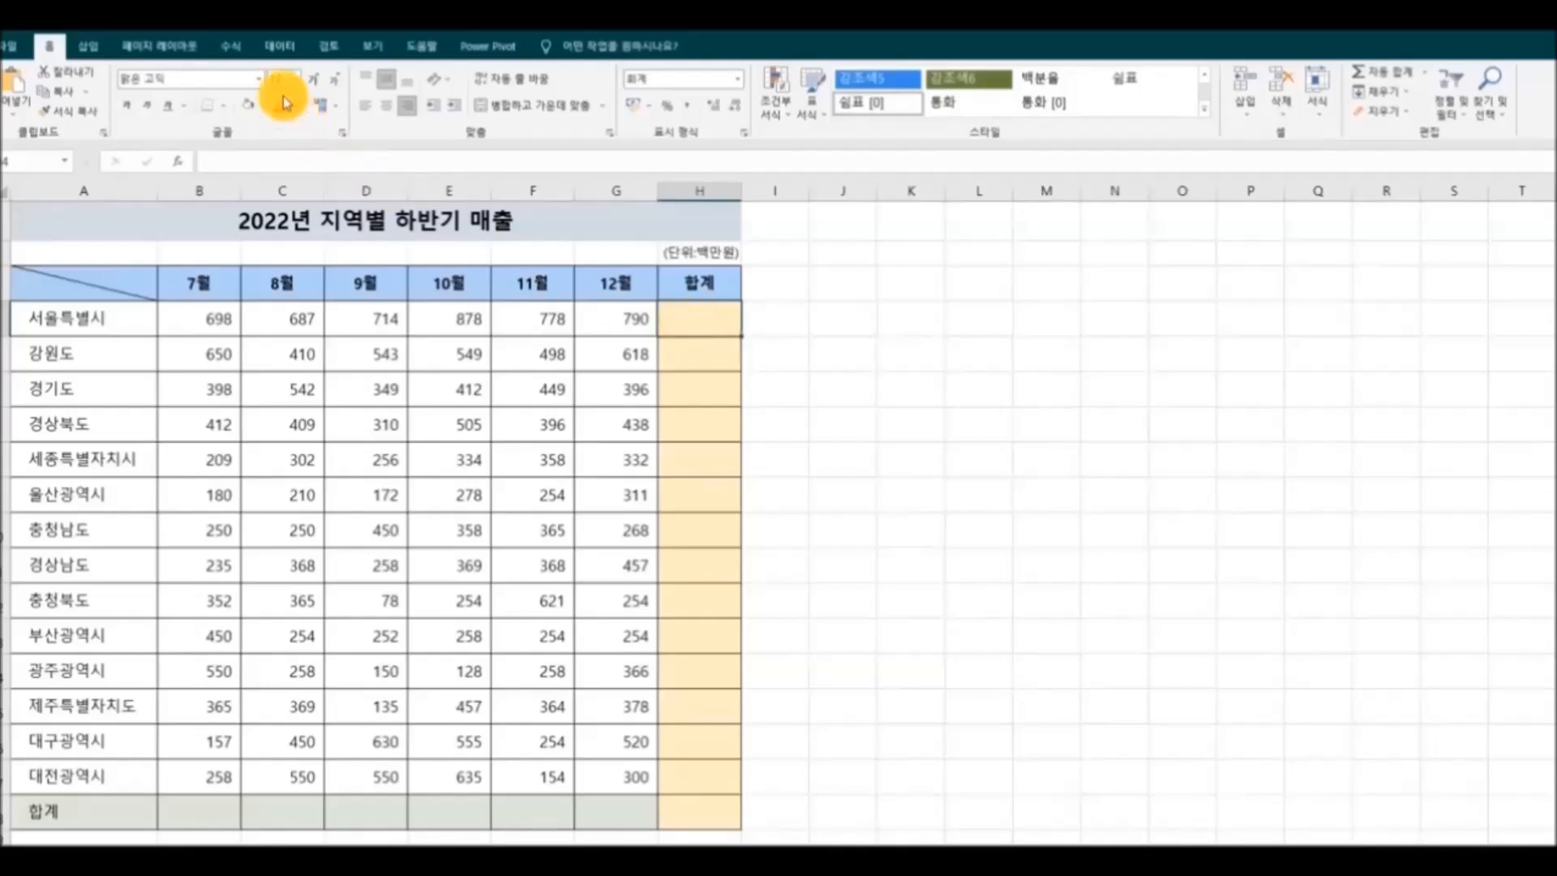
left_click(230, 45)
left_click(79, 122)
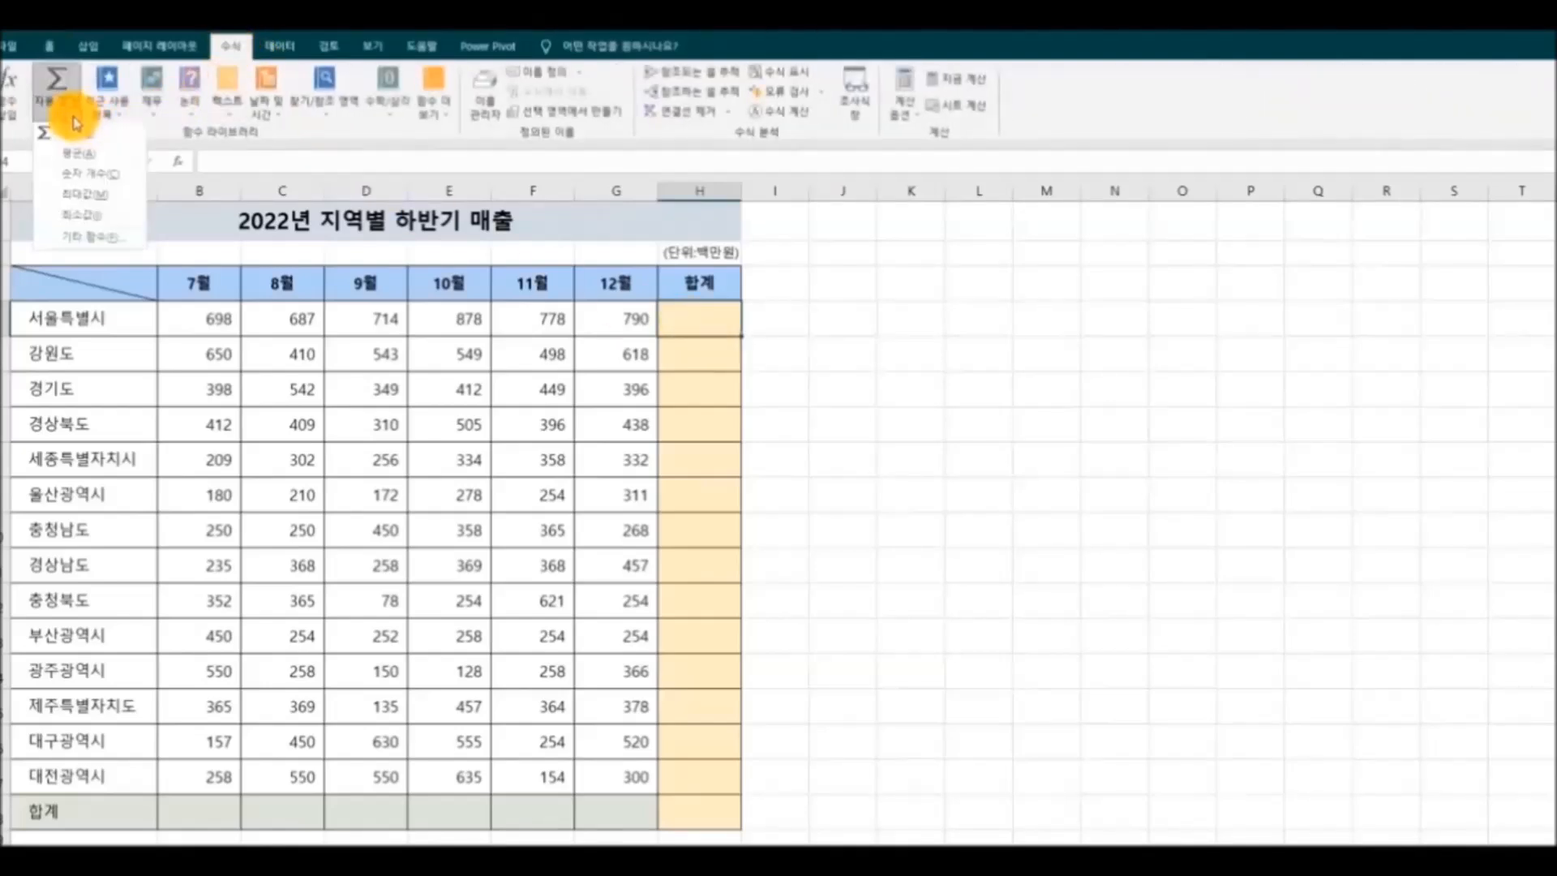
left_click(73, 132)
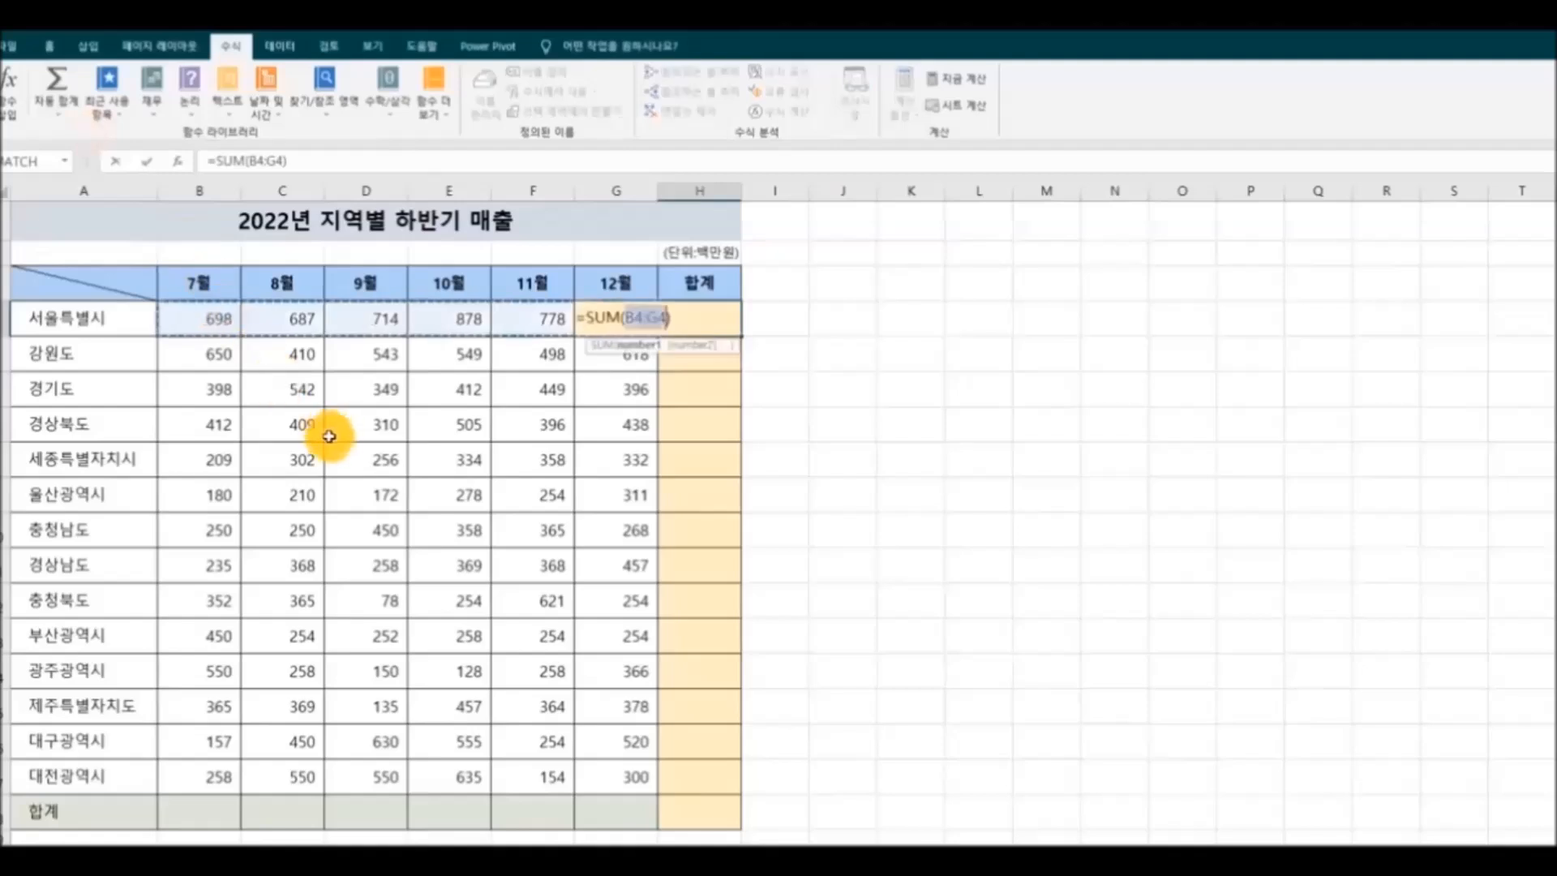
key("Return")
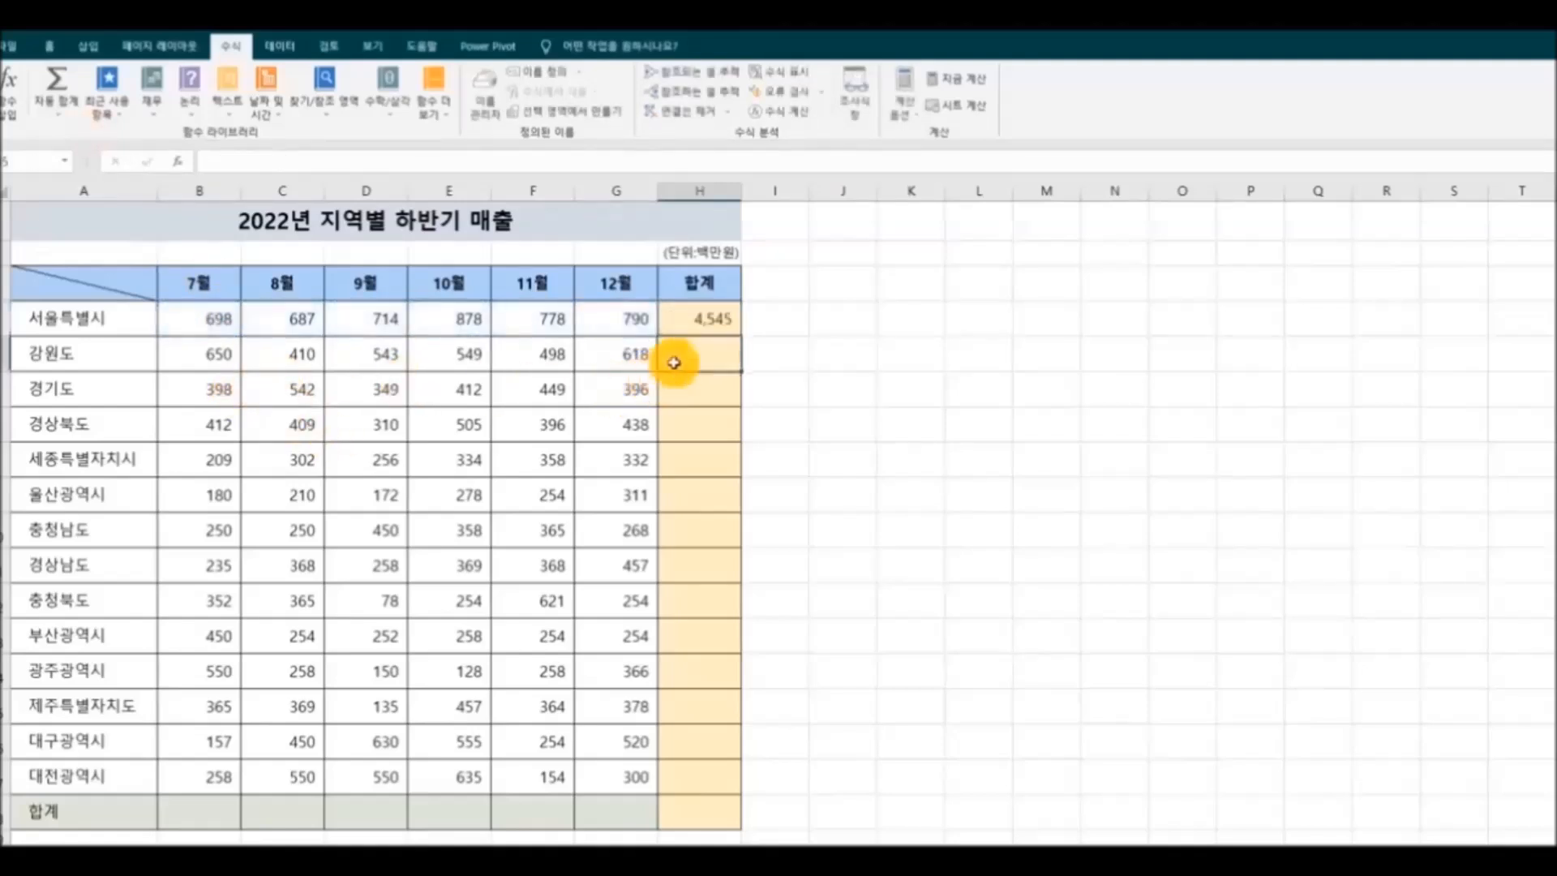
left_click(705, 313)
left_click_drag(744, 334, 766, 786)
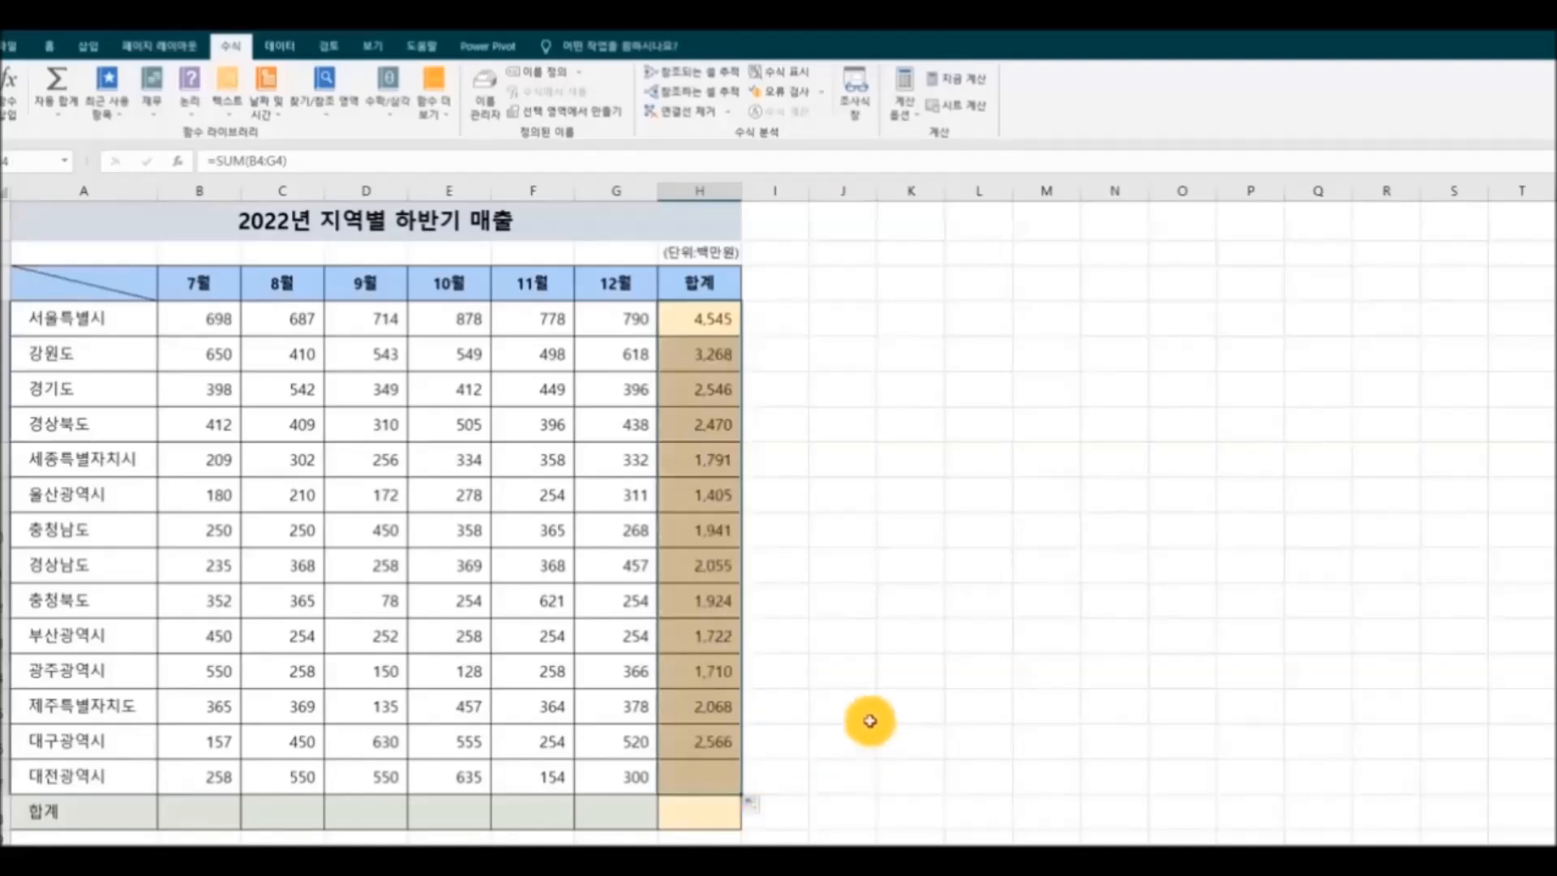
Total the 7월 sales in B18 using AutoSum over B4:B17 and fill the formula across the bottom row to column H.
left_click(217, 813)
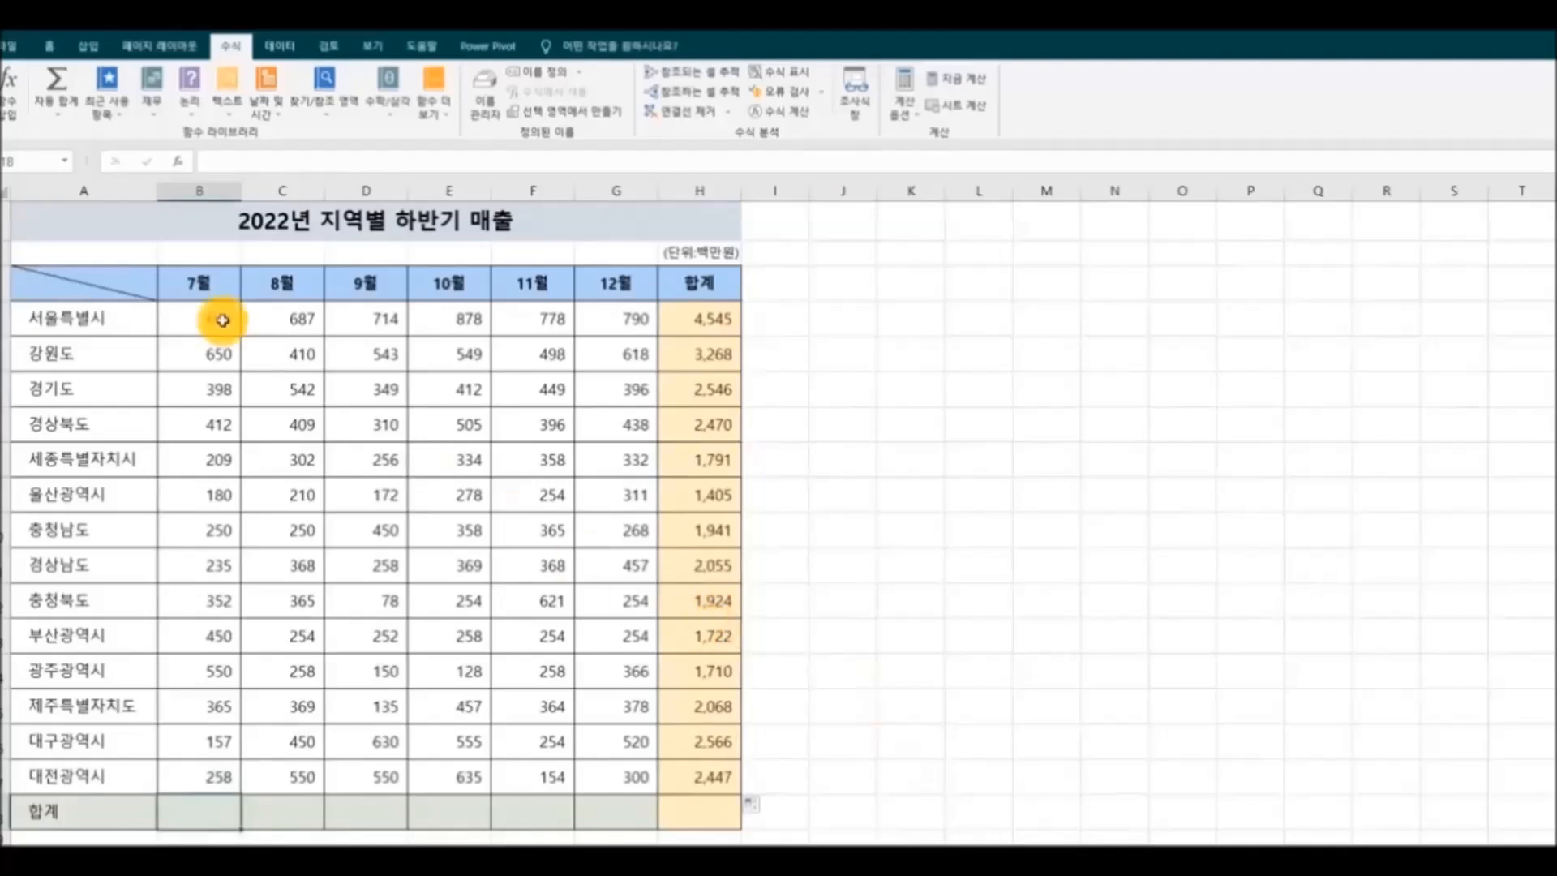
left_click(59, 112)
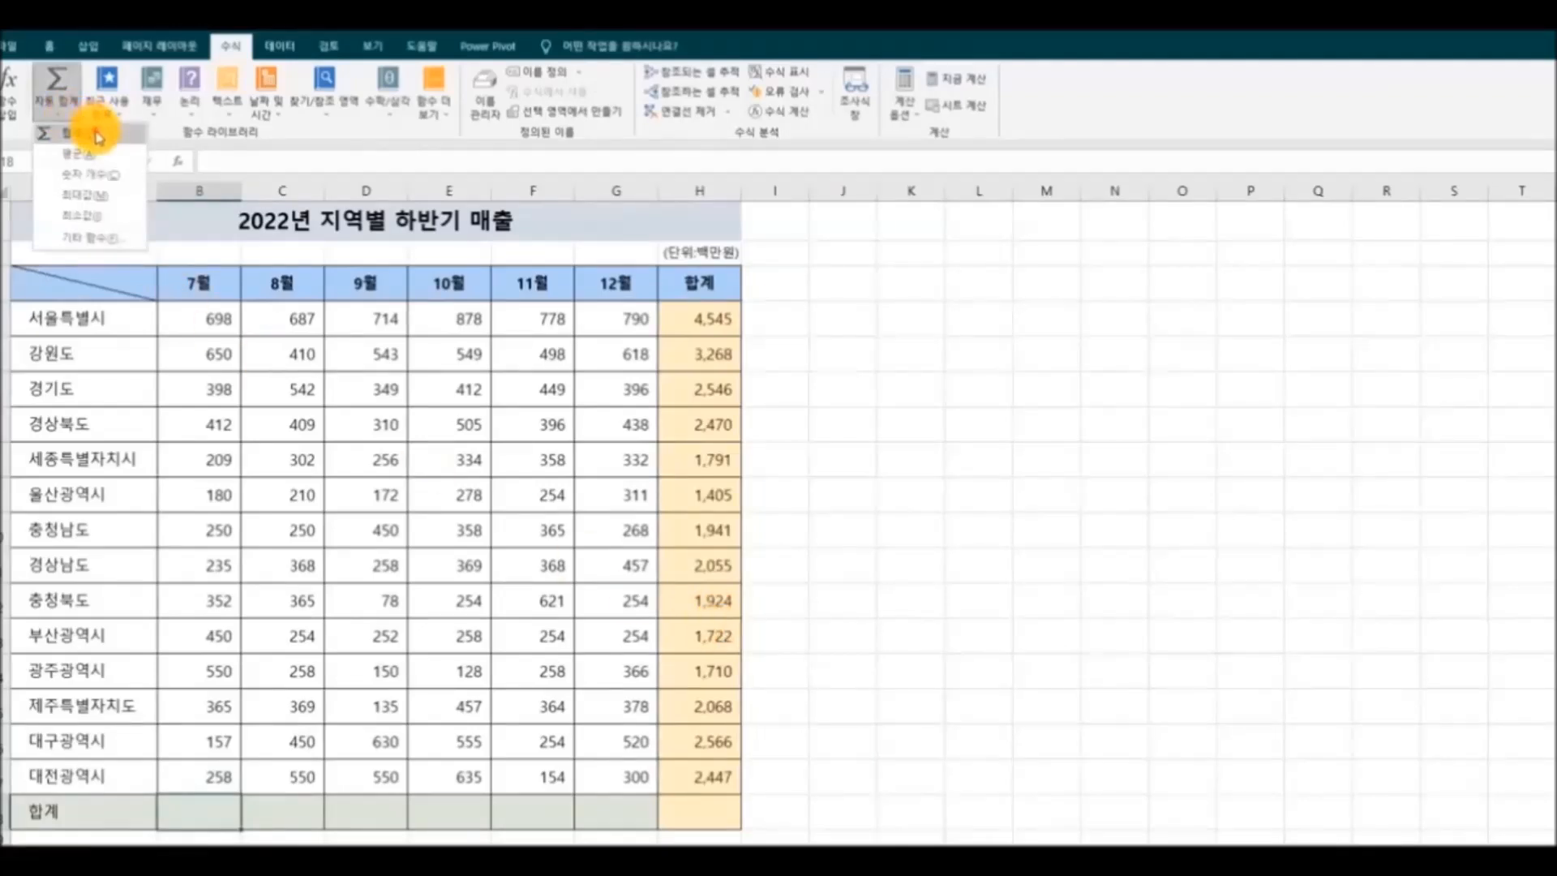
left_click(98, 135)
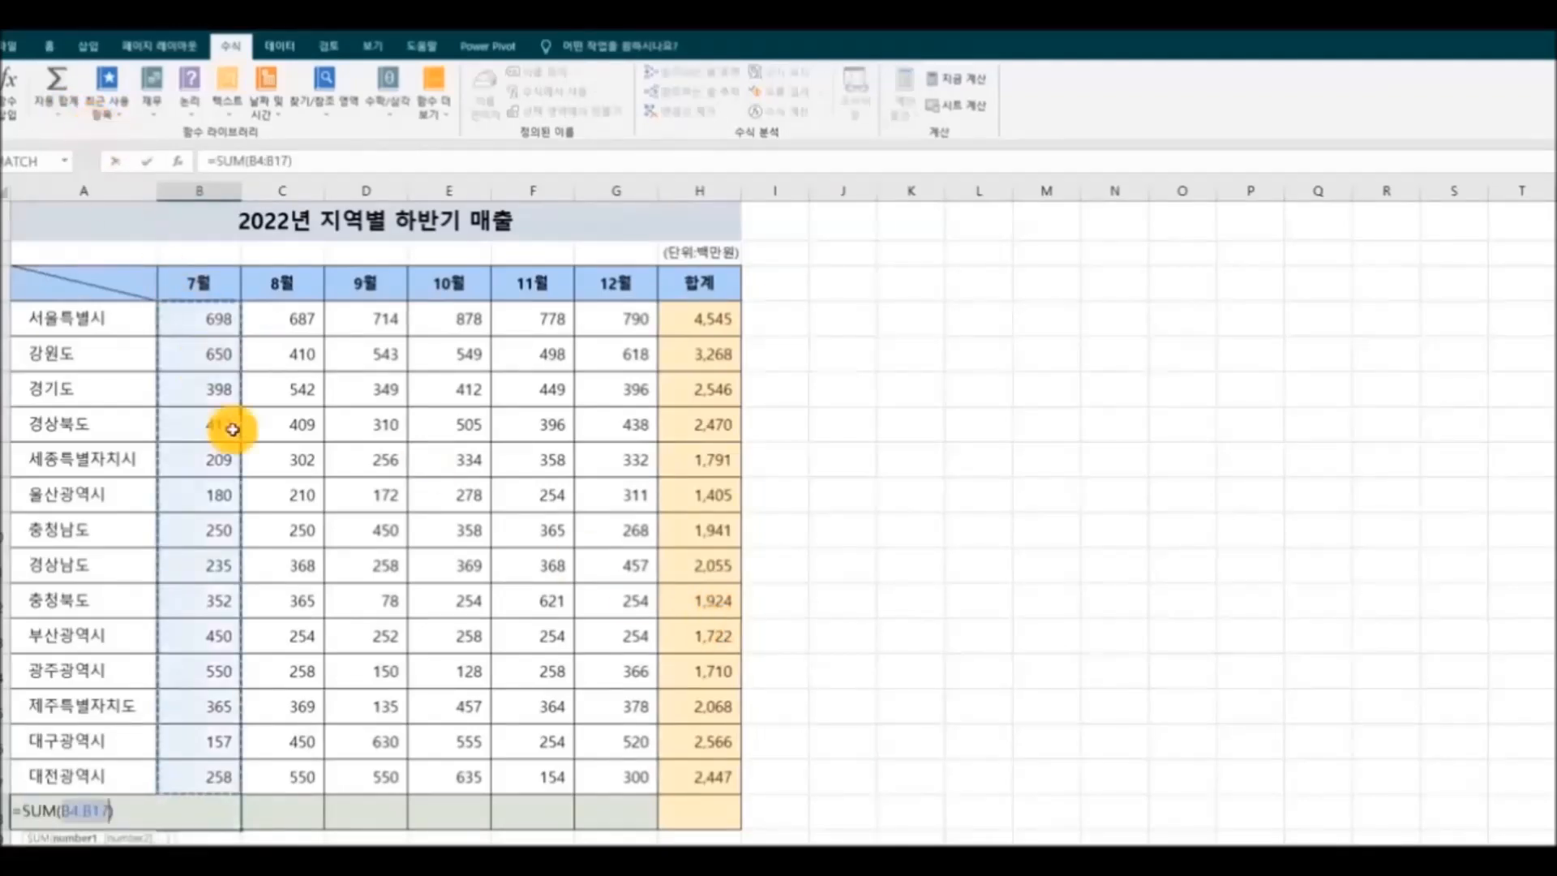
key("Return")
left_click(214, 810)
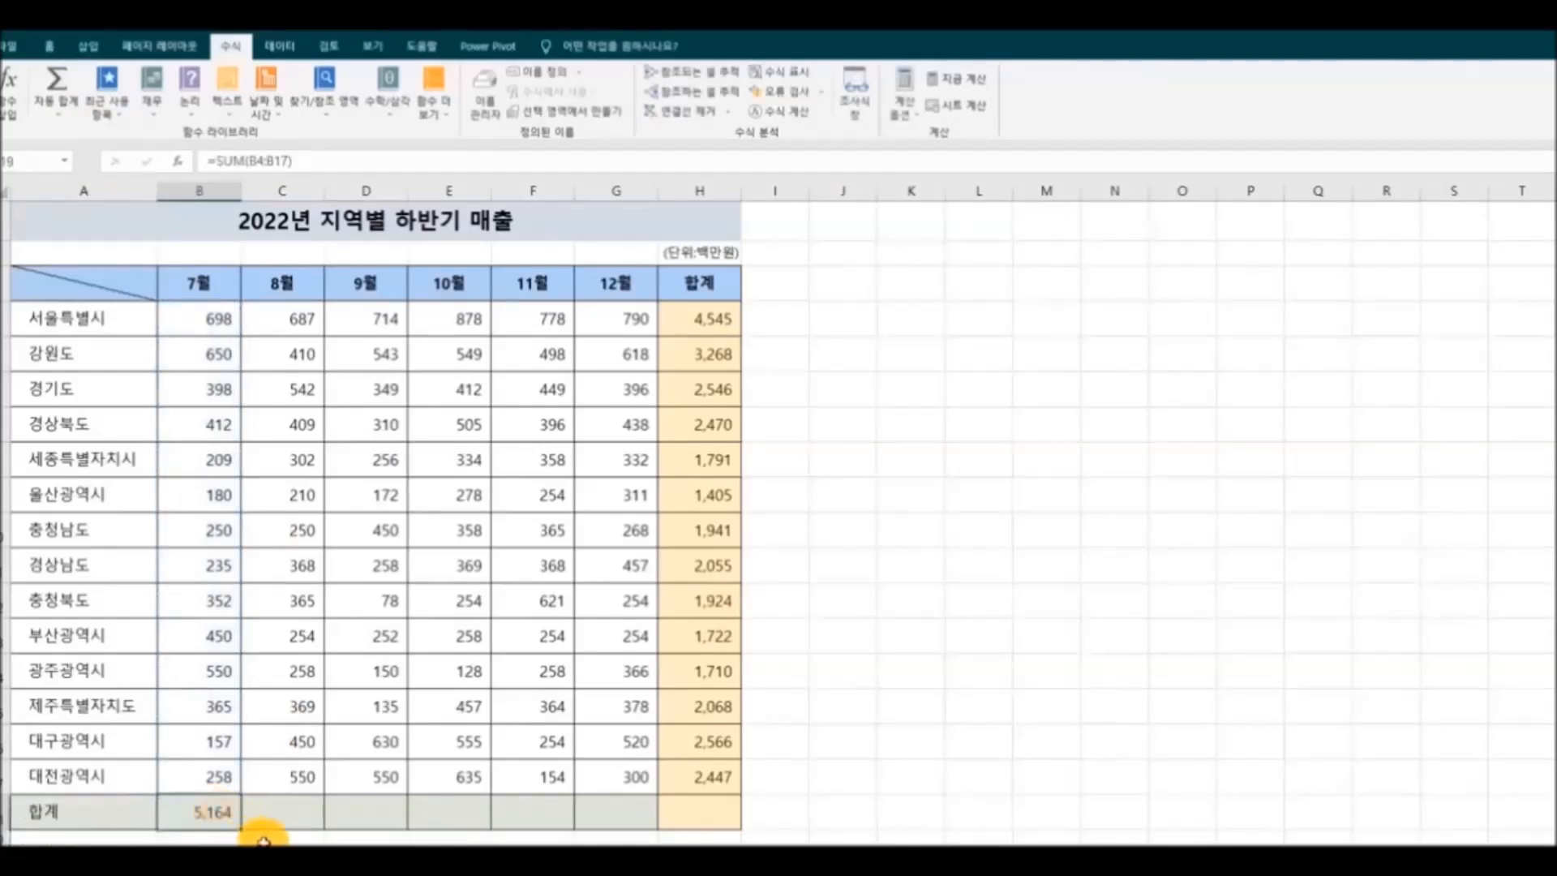
left_click_drag(243, 831, 714, 821)
left_click(956, 724)
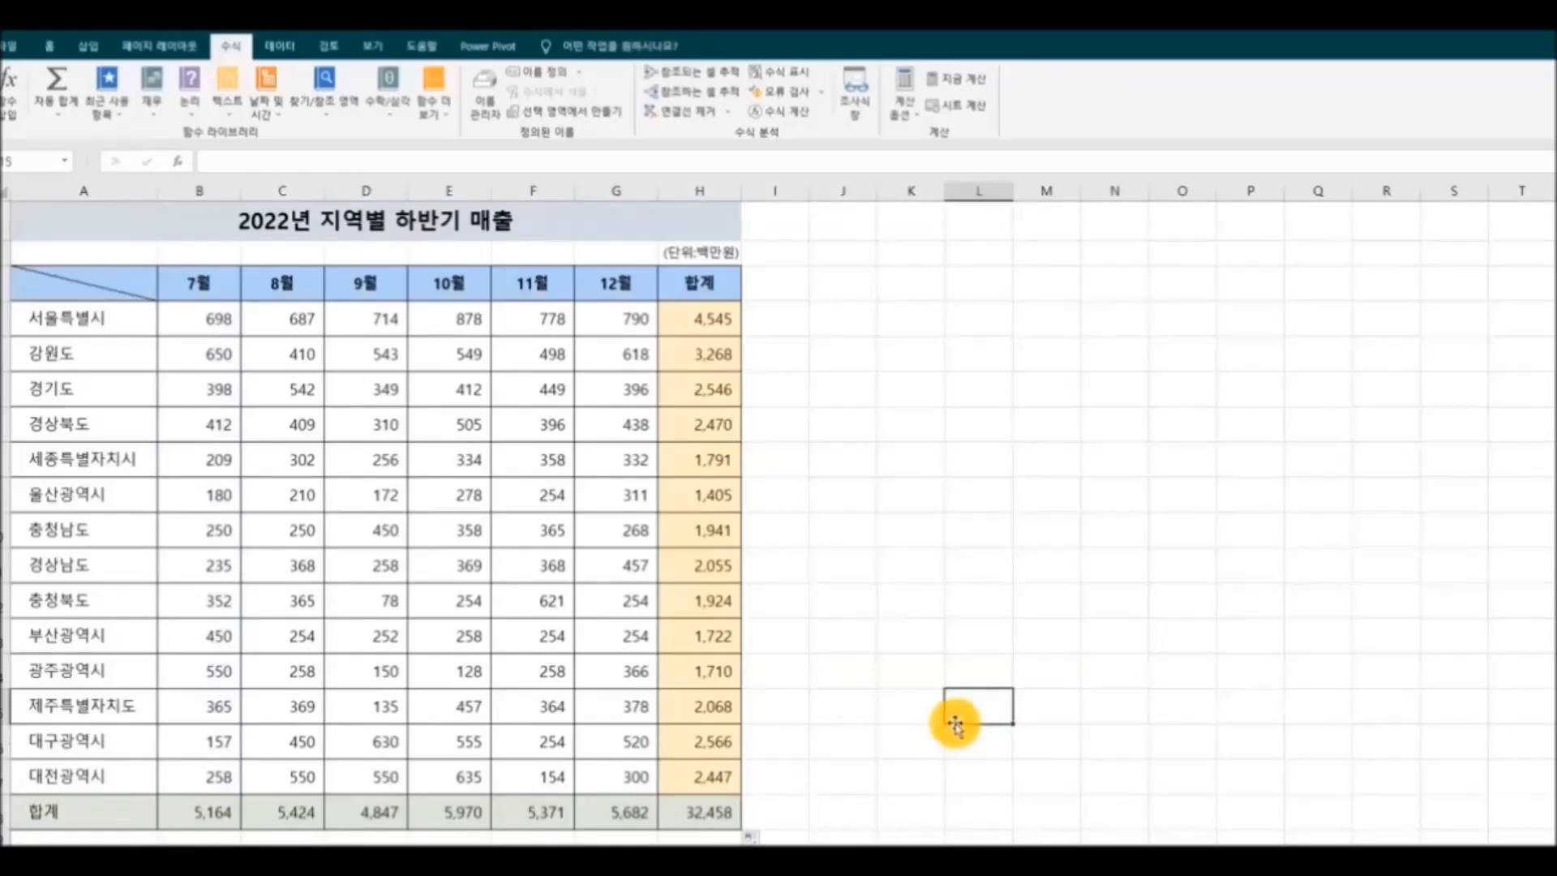
Clear the regional table's existing totals from the 합계 column H4:H18 and the bottom 합계 row B18:G18.
left_click_drag(700, 324, 695, 824)
key("Delete")
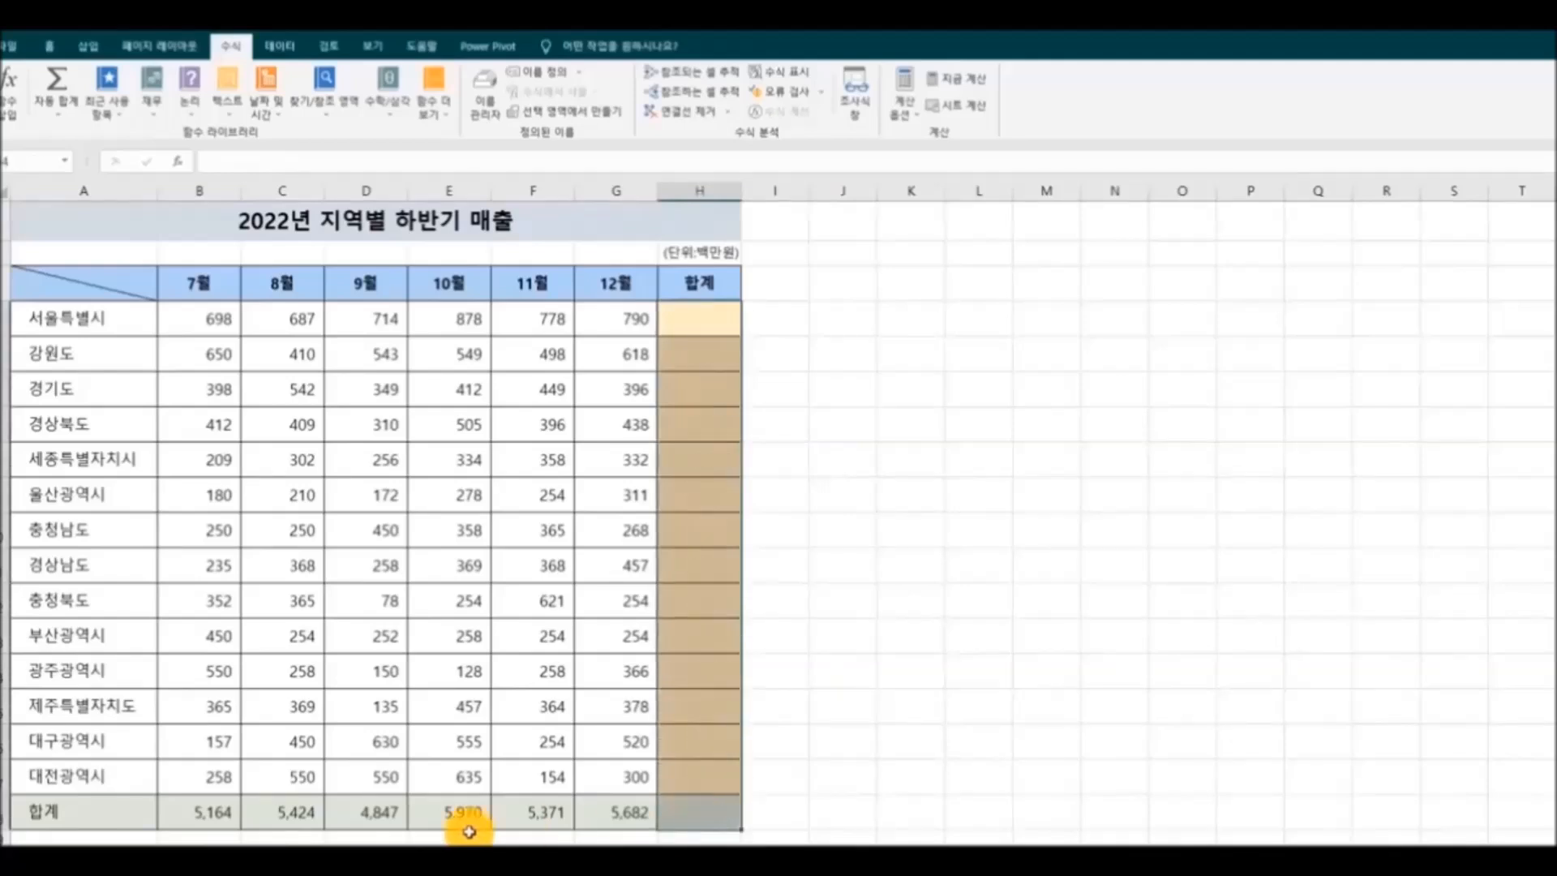
left_click_drag(213, 815, 657, 812)
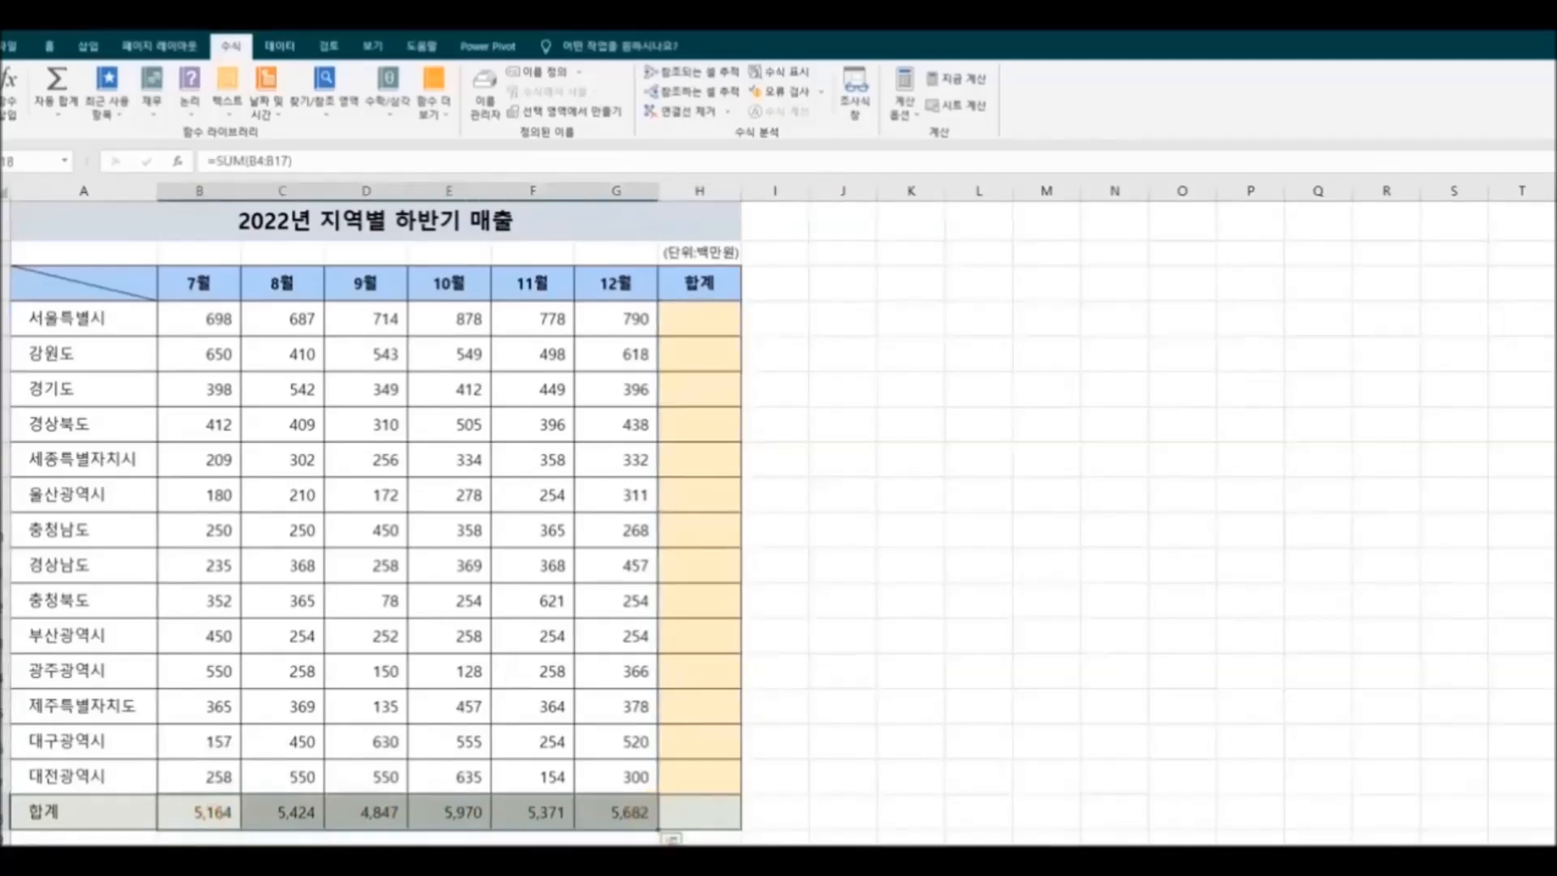
key("Delete")
left_click(961, 813)
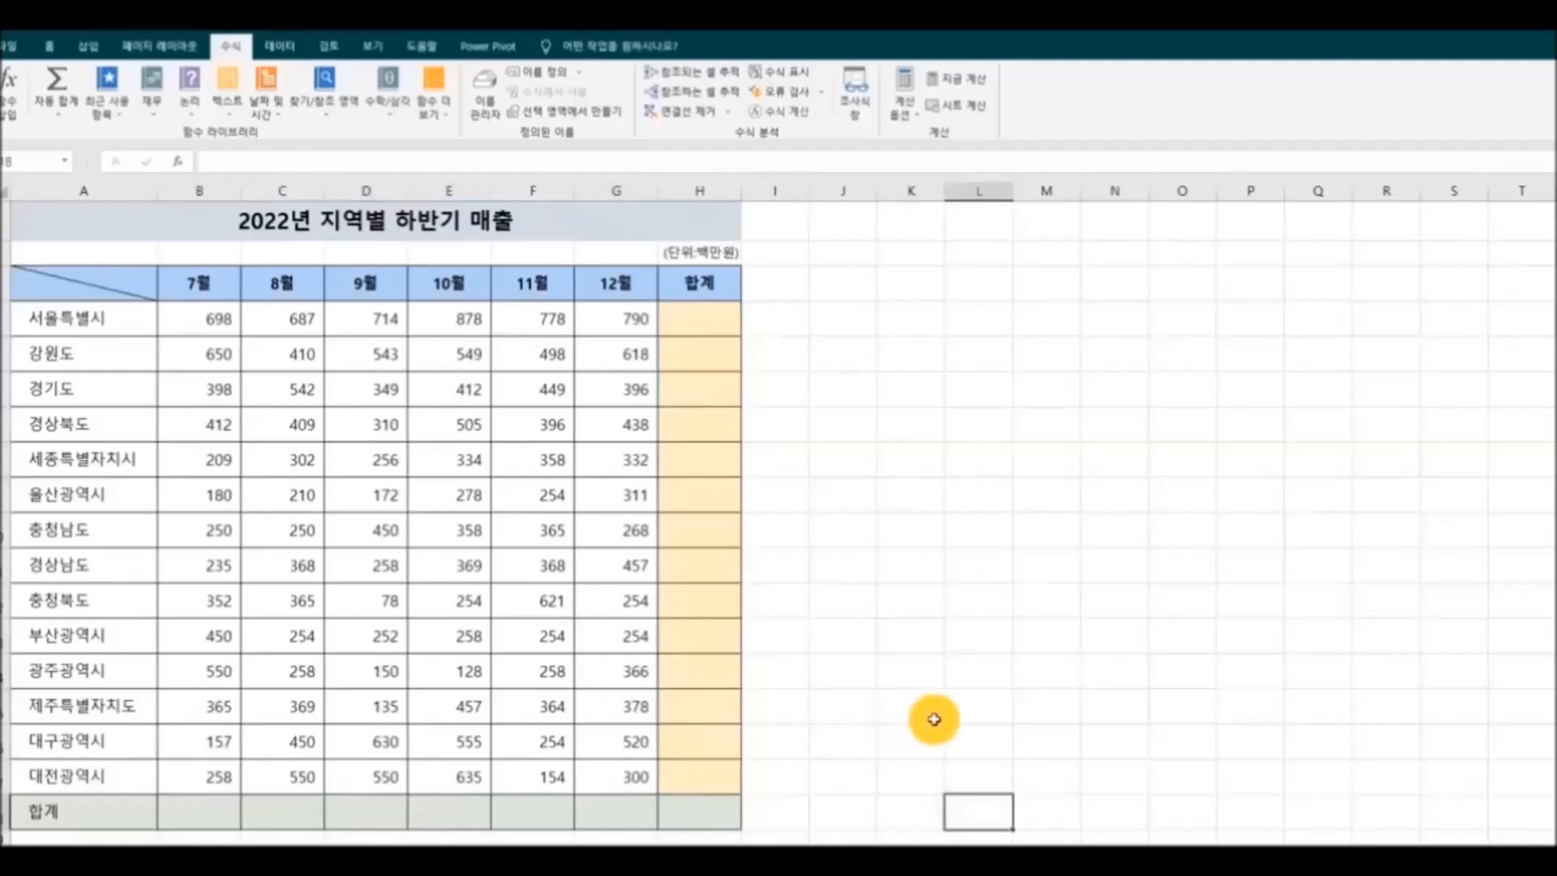
Fill all row and column totals of the regional sales table at once using AutoSum over B4:H18.
left_click_drag(191, 318, 714, 800)
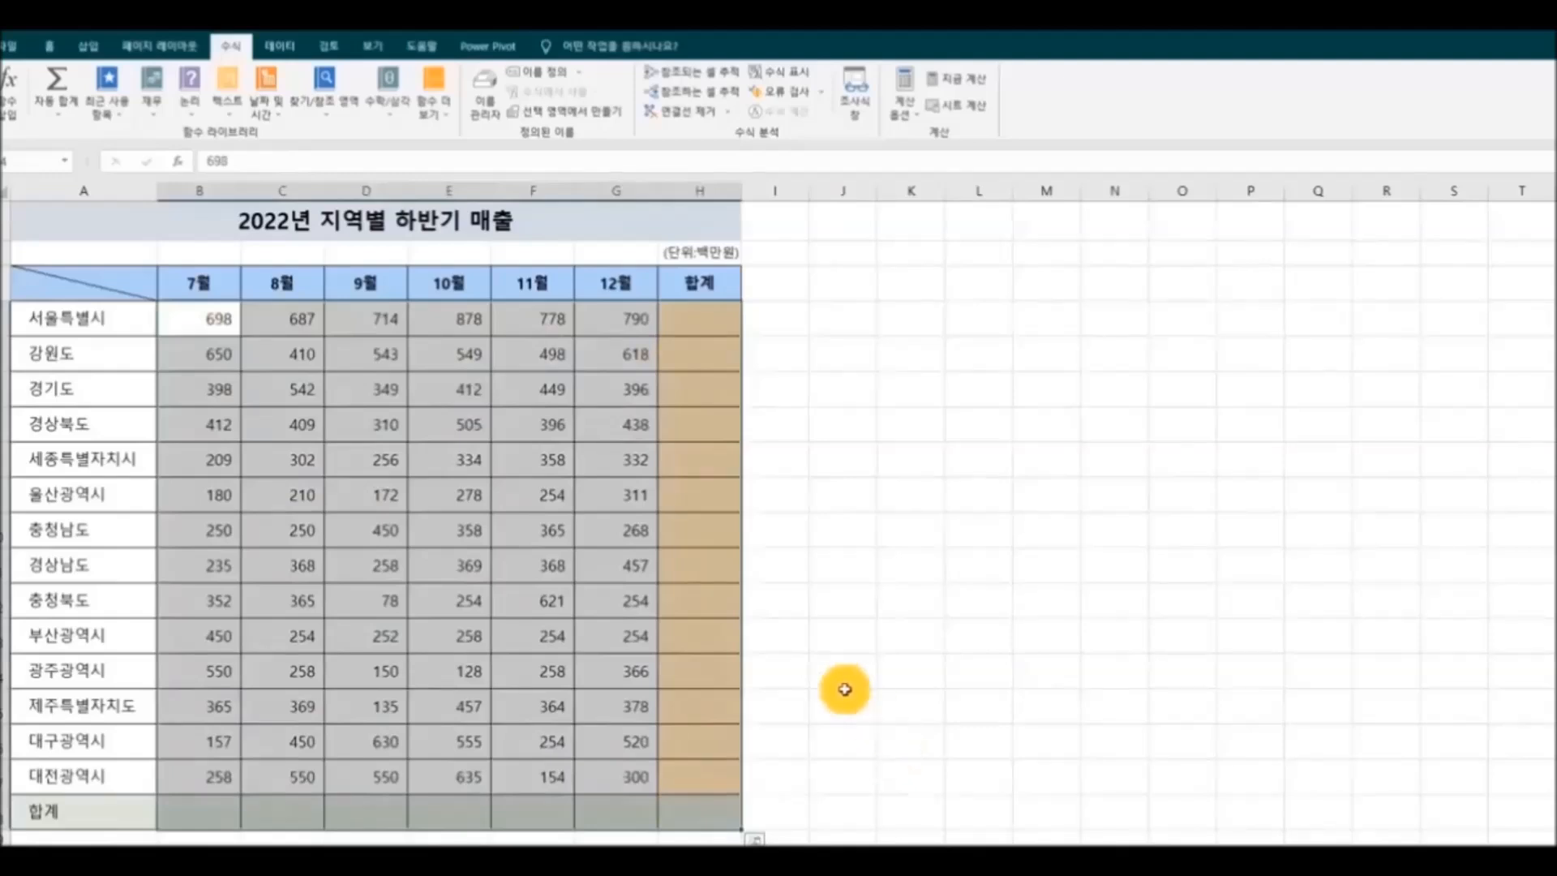
left_click(57, 112)
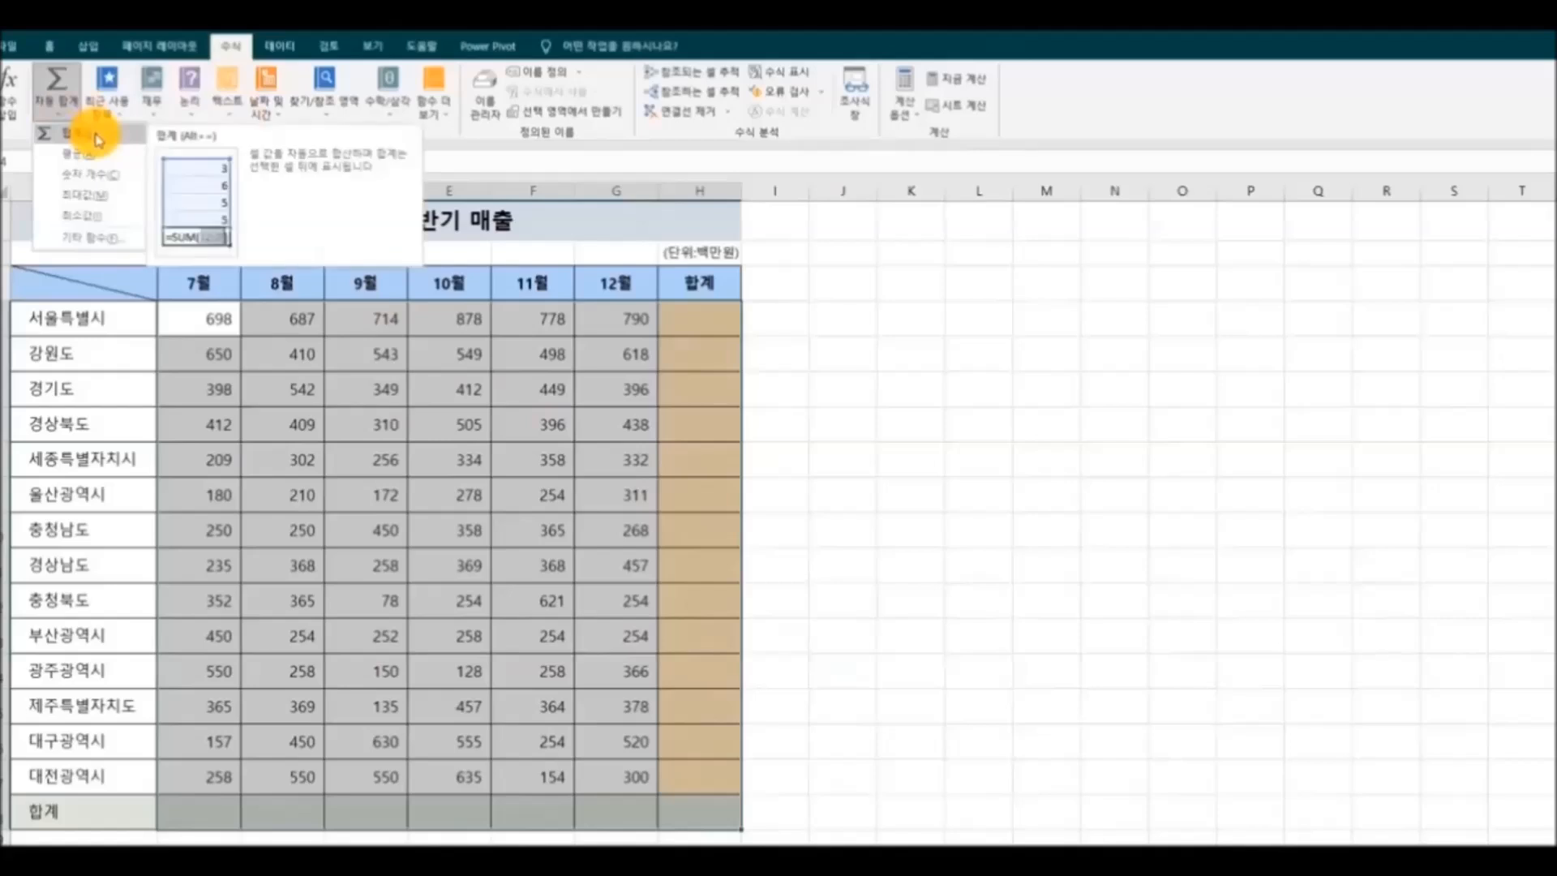
left_click(95, 137)
left_click(953, 574)
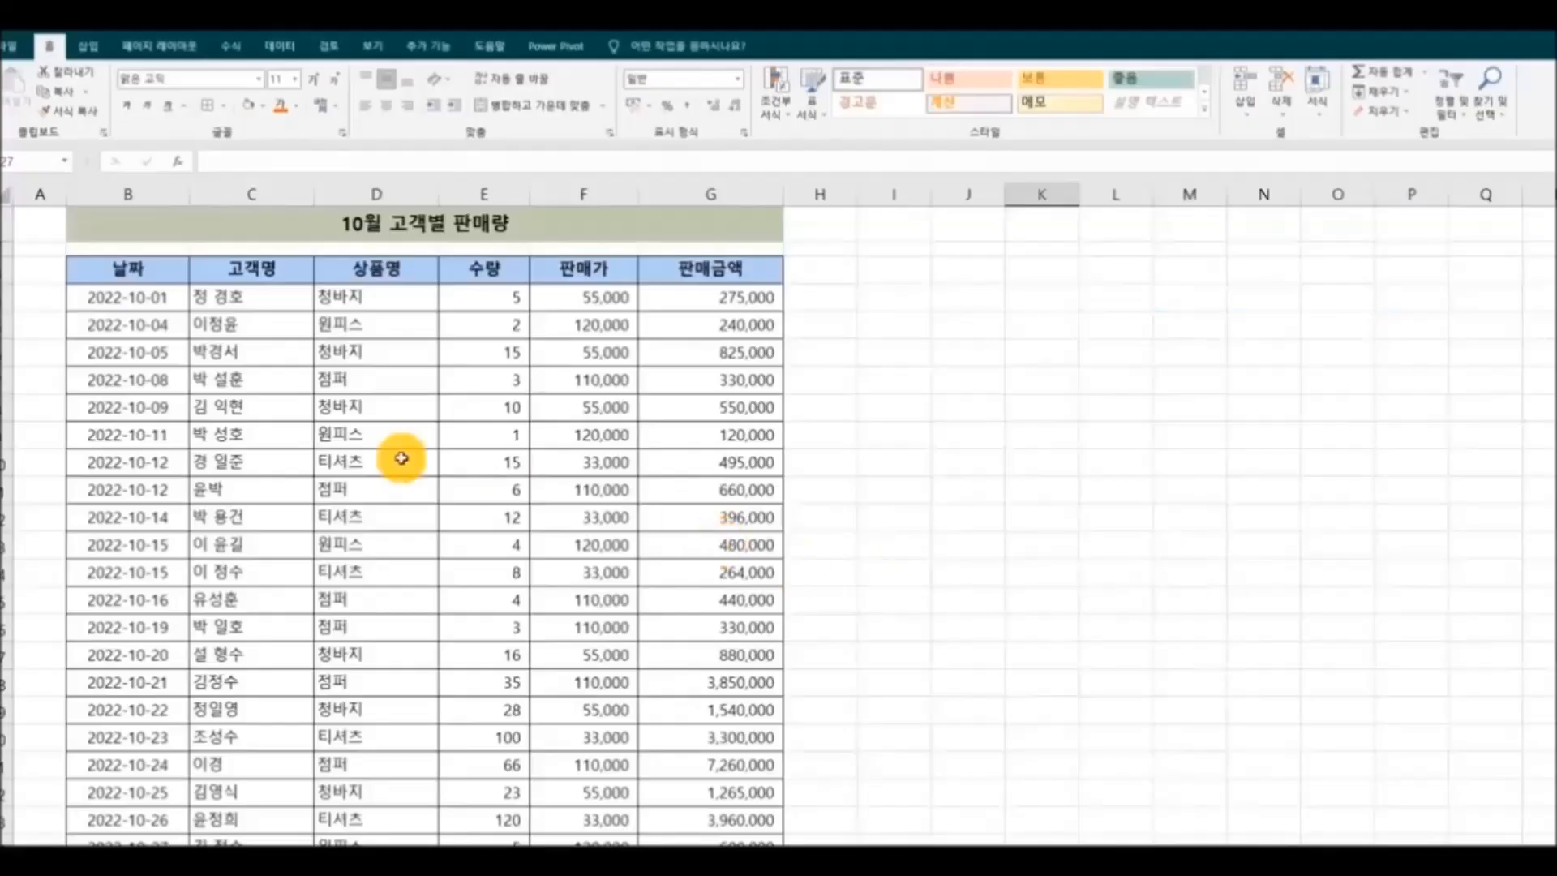
In the 10월 고객별 판매량 table, insert an AutoSum formula in 판매금액 cell G29 of the 2022-10-16 이후 합계 row.
left_click(164, 303)
left_click_drag(165, 303, 146, 542)
scroll(188, 542, "down", 2)
scroll(188, 542, "down", 1)
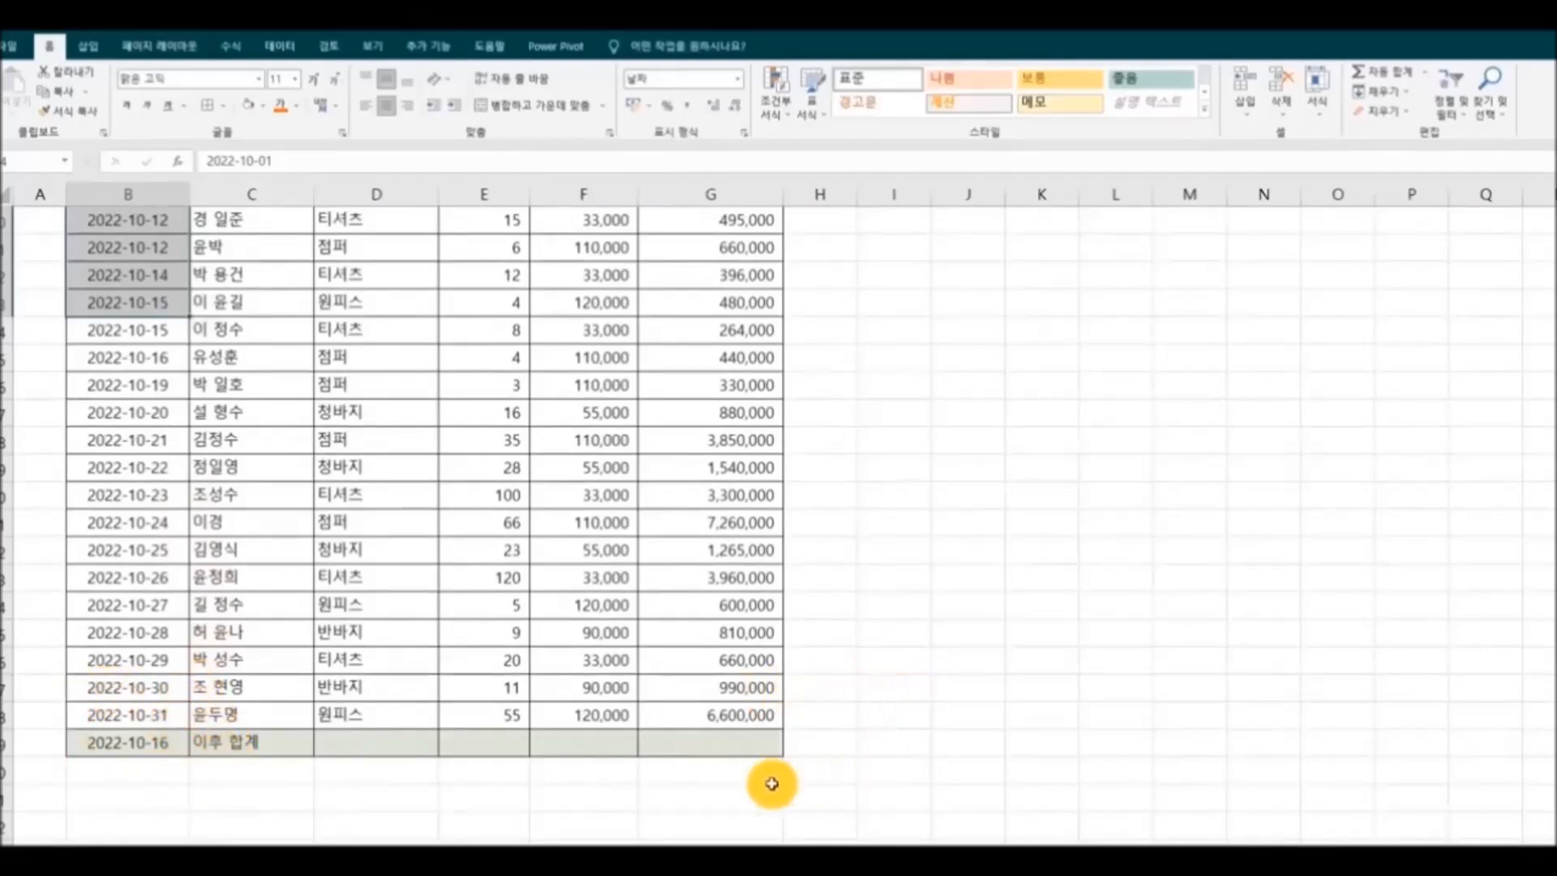
left_click(741, 751)
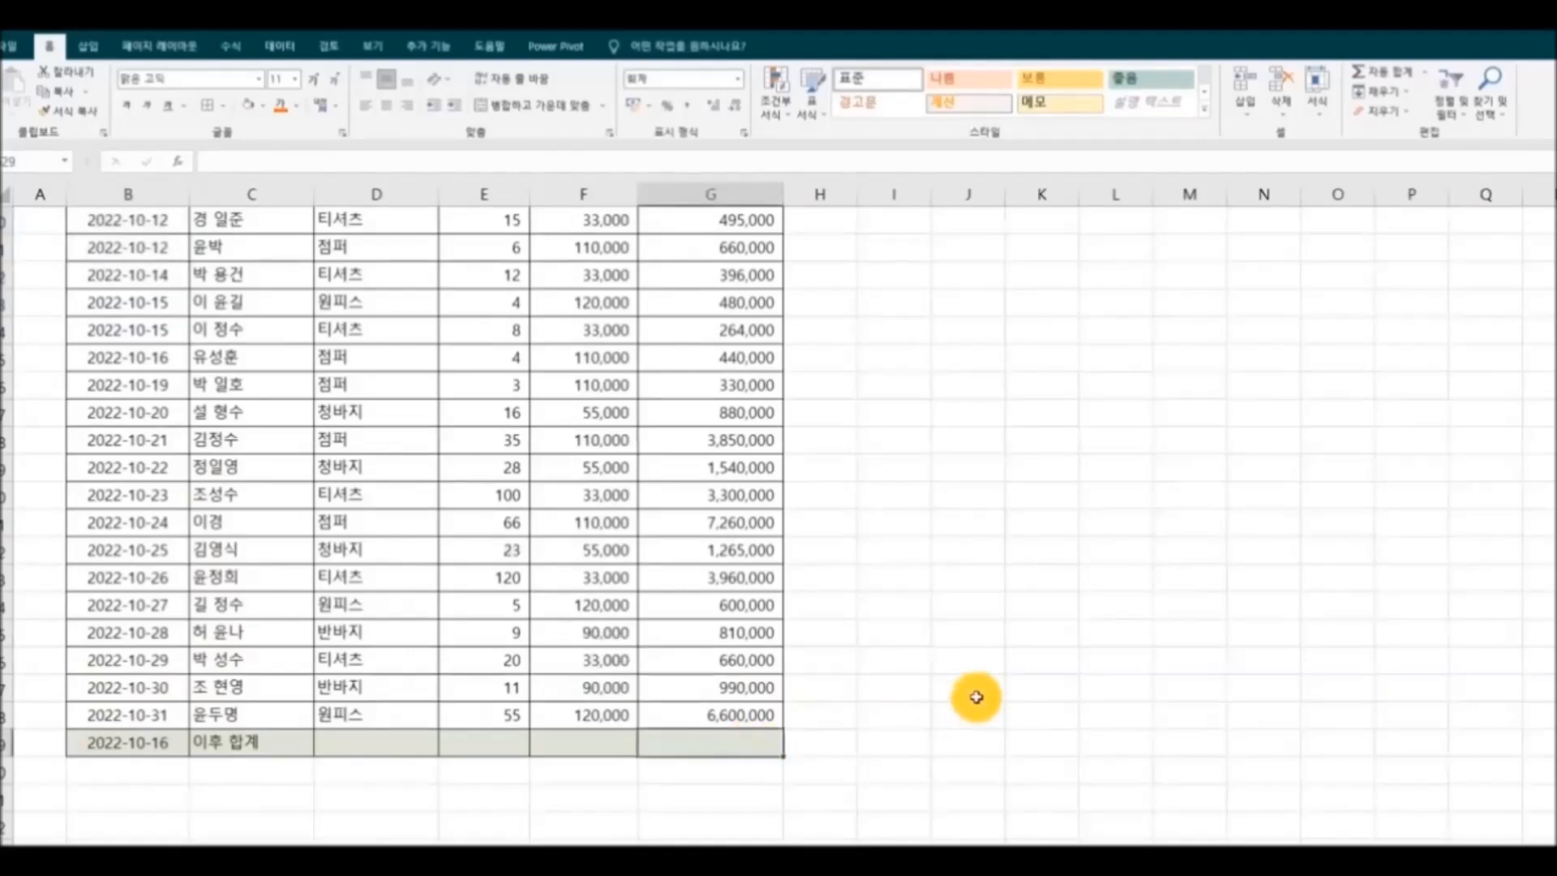
scroll(976, 697, "up", 3)
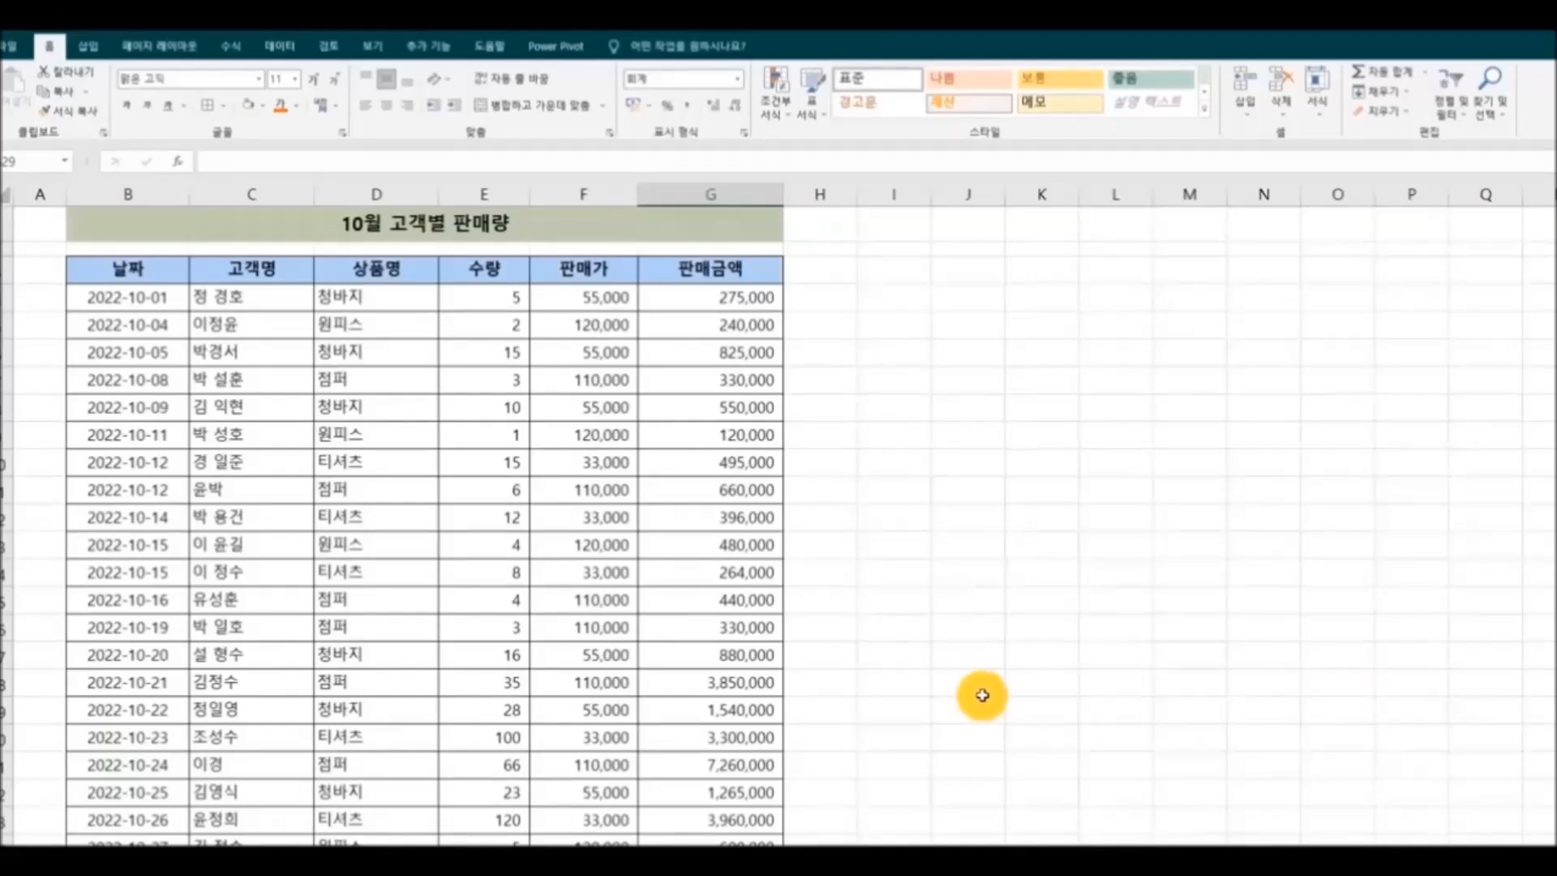
left_click(231, 47)
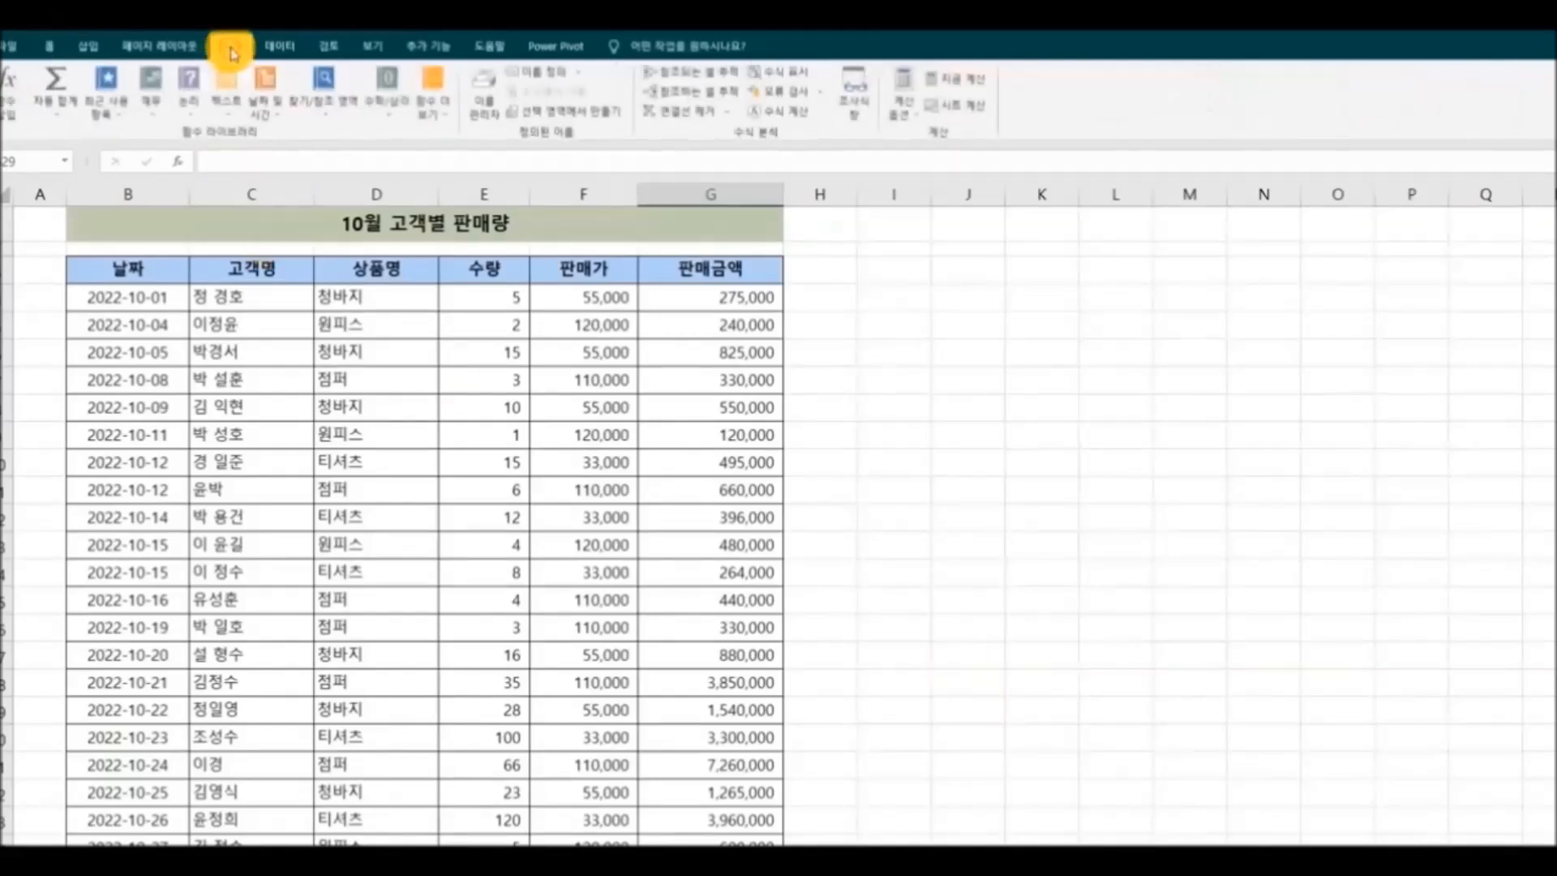
left_click(71, 113)
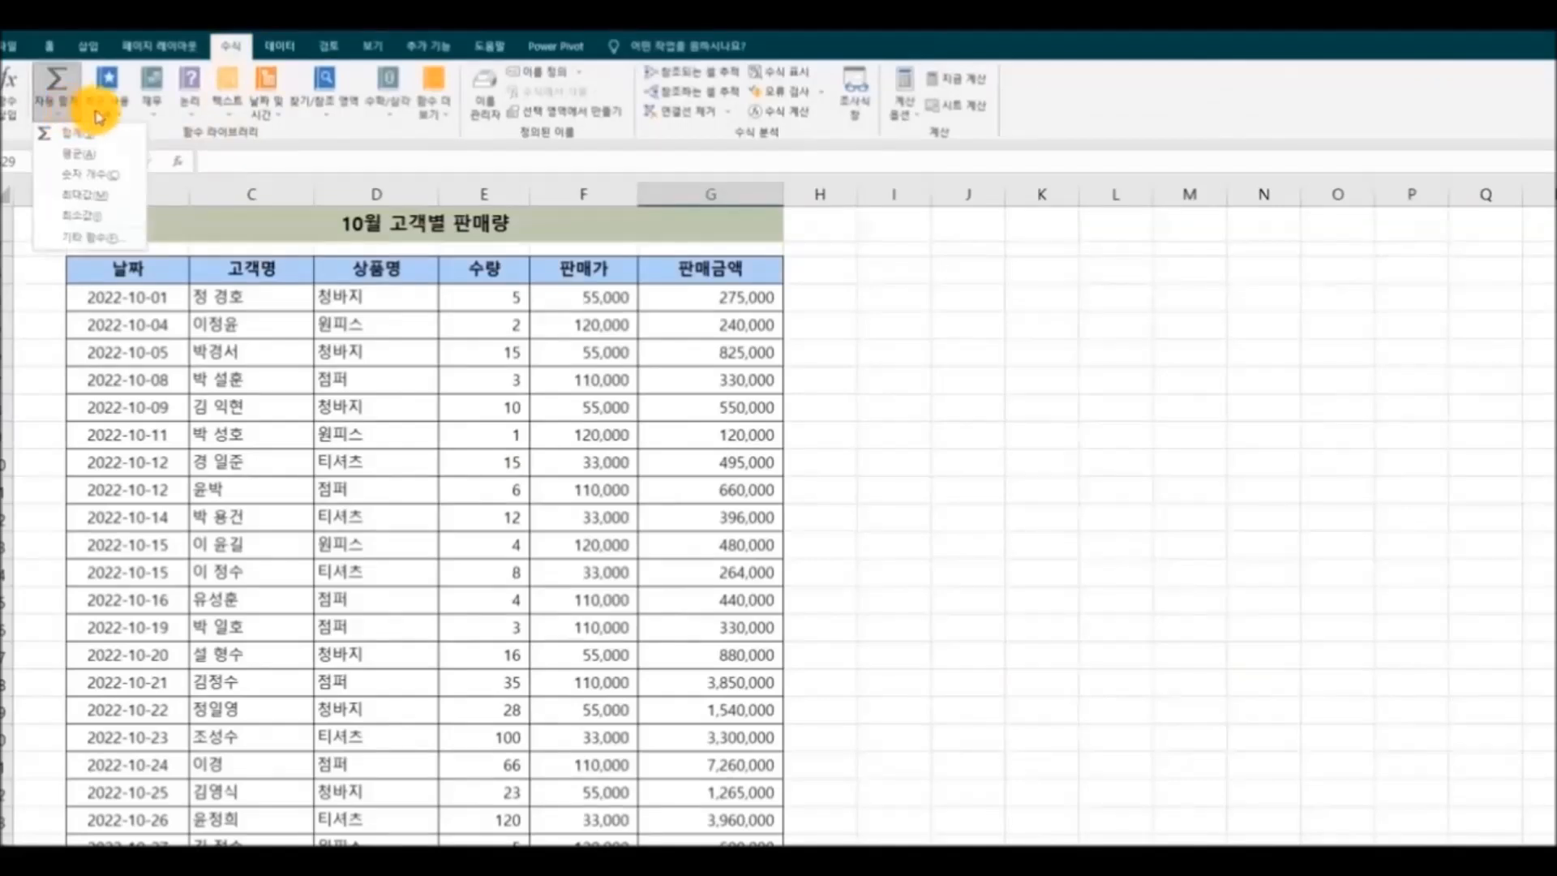
left_click(77, 132)
Restrict the G29 sum to G15:G28, the 판매금액 rows dated 2022-10-16 onward, and accept the formula.
scroll(895, 513, "up", 2)
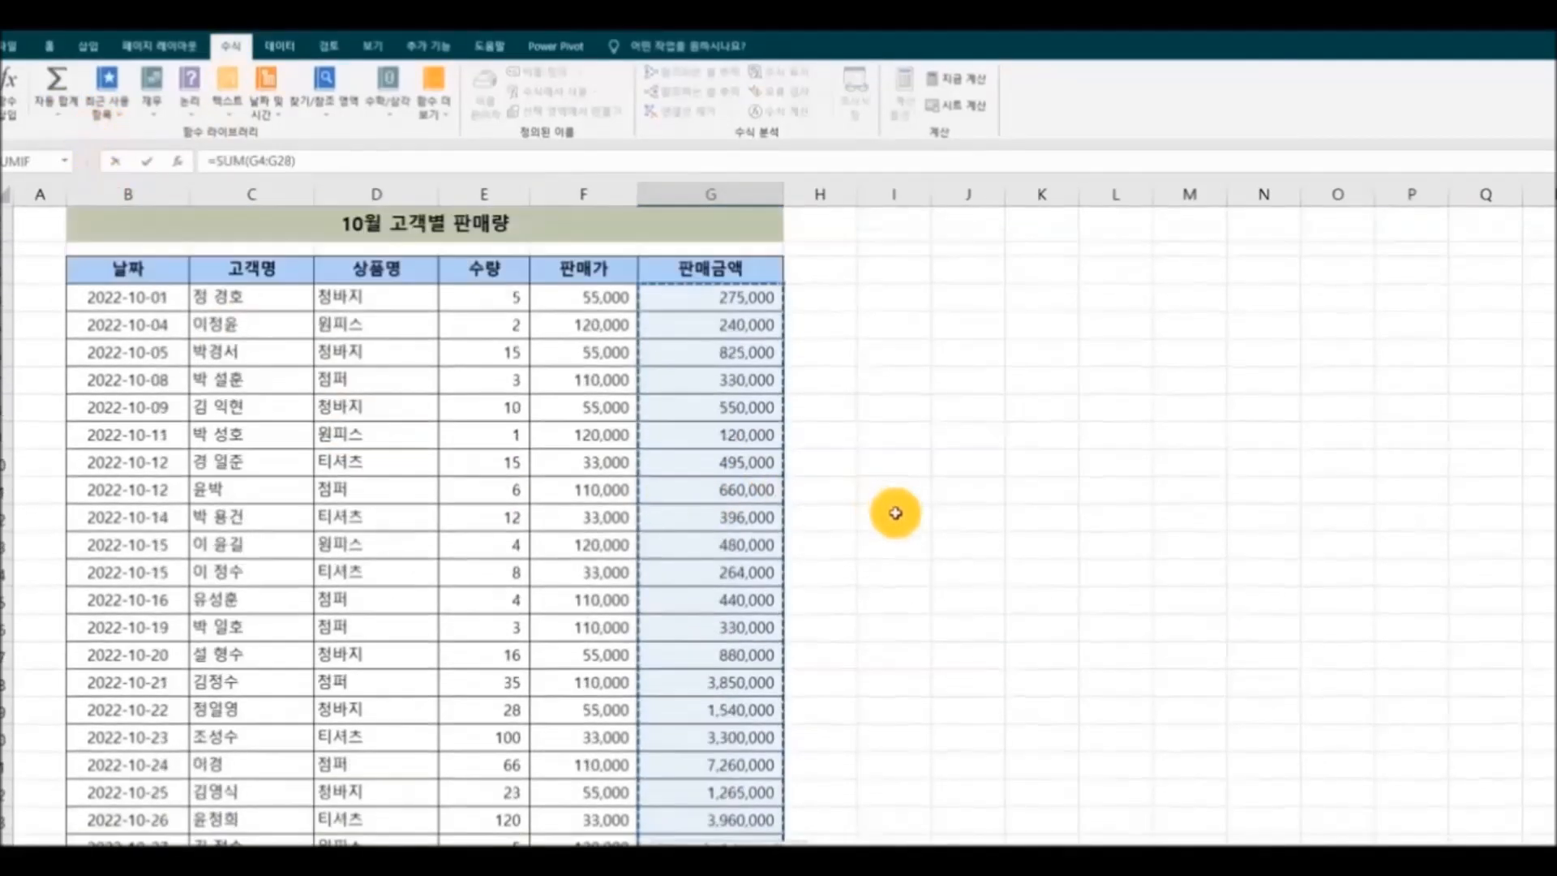
scroll(943, 566, "down", 2)
scroll(943, 570, "down", 1)
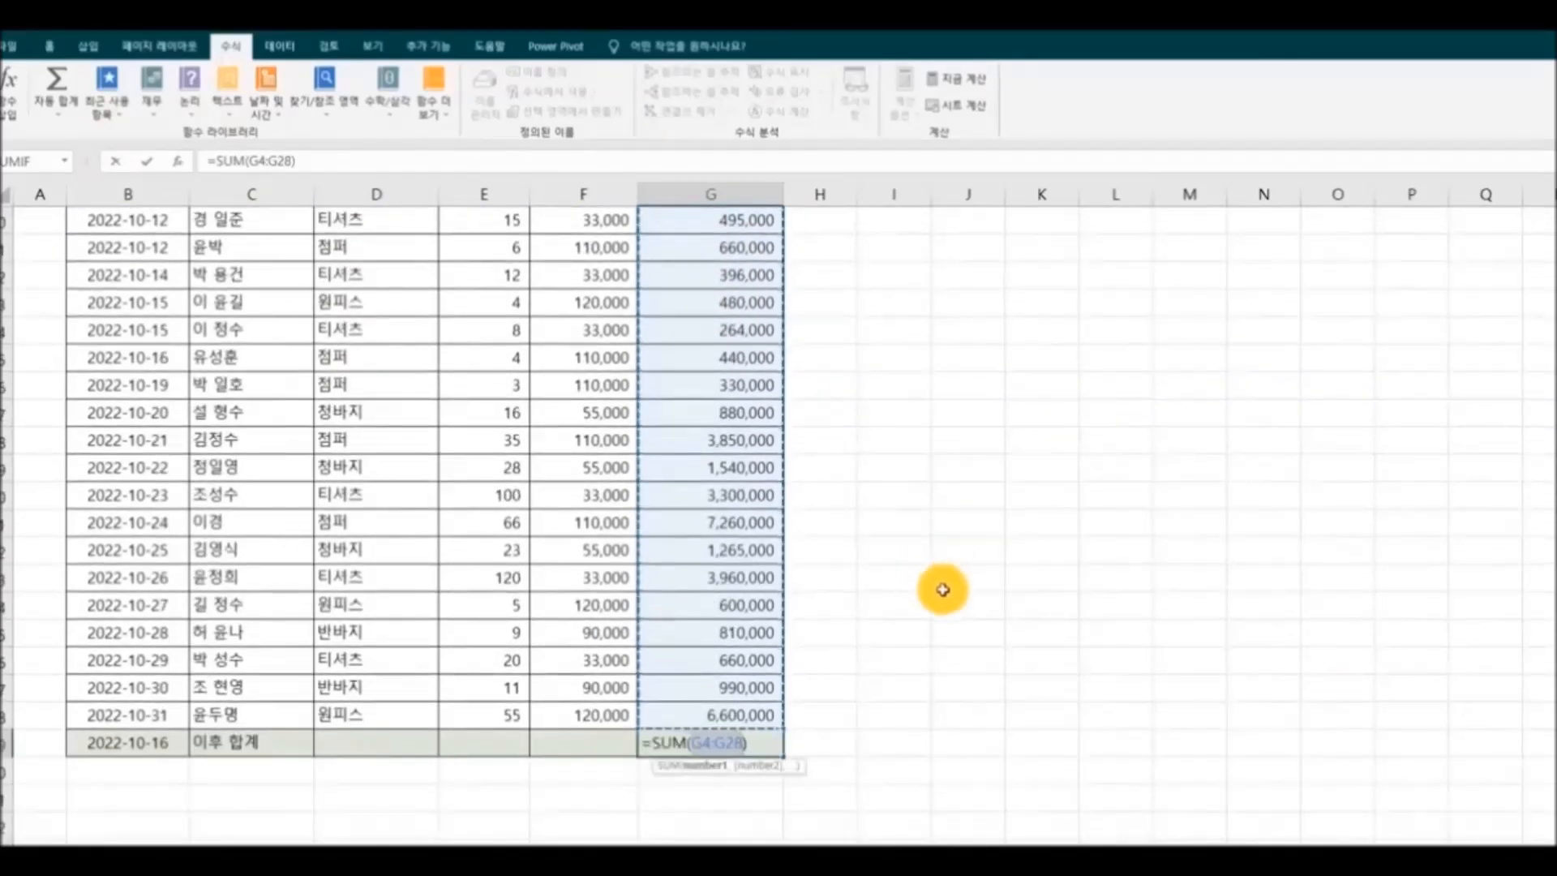
left_click_drag(697, 358, 720, 710)
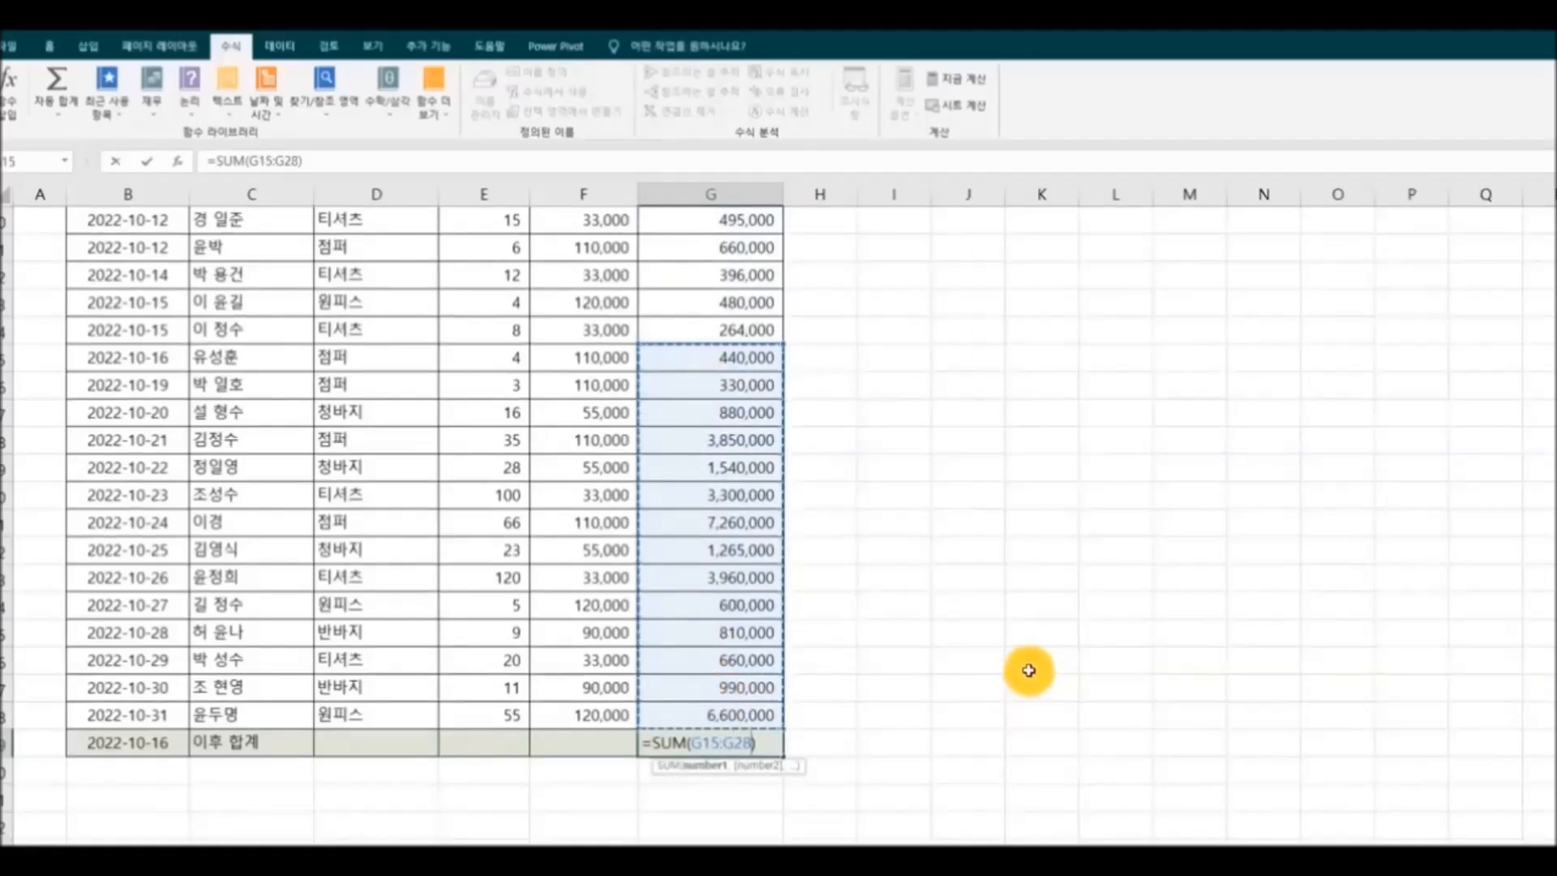
key("Return")
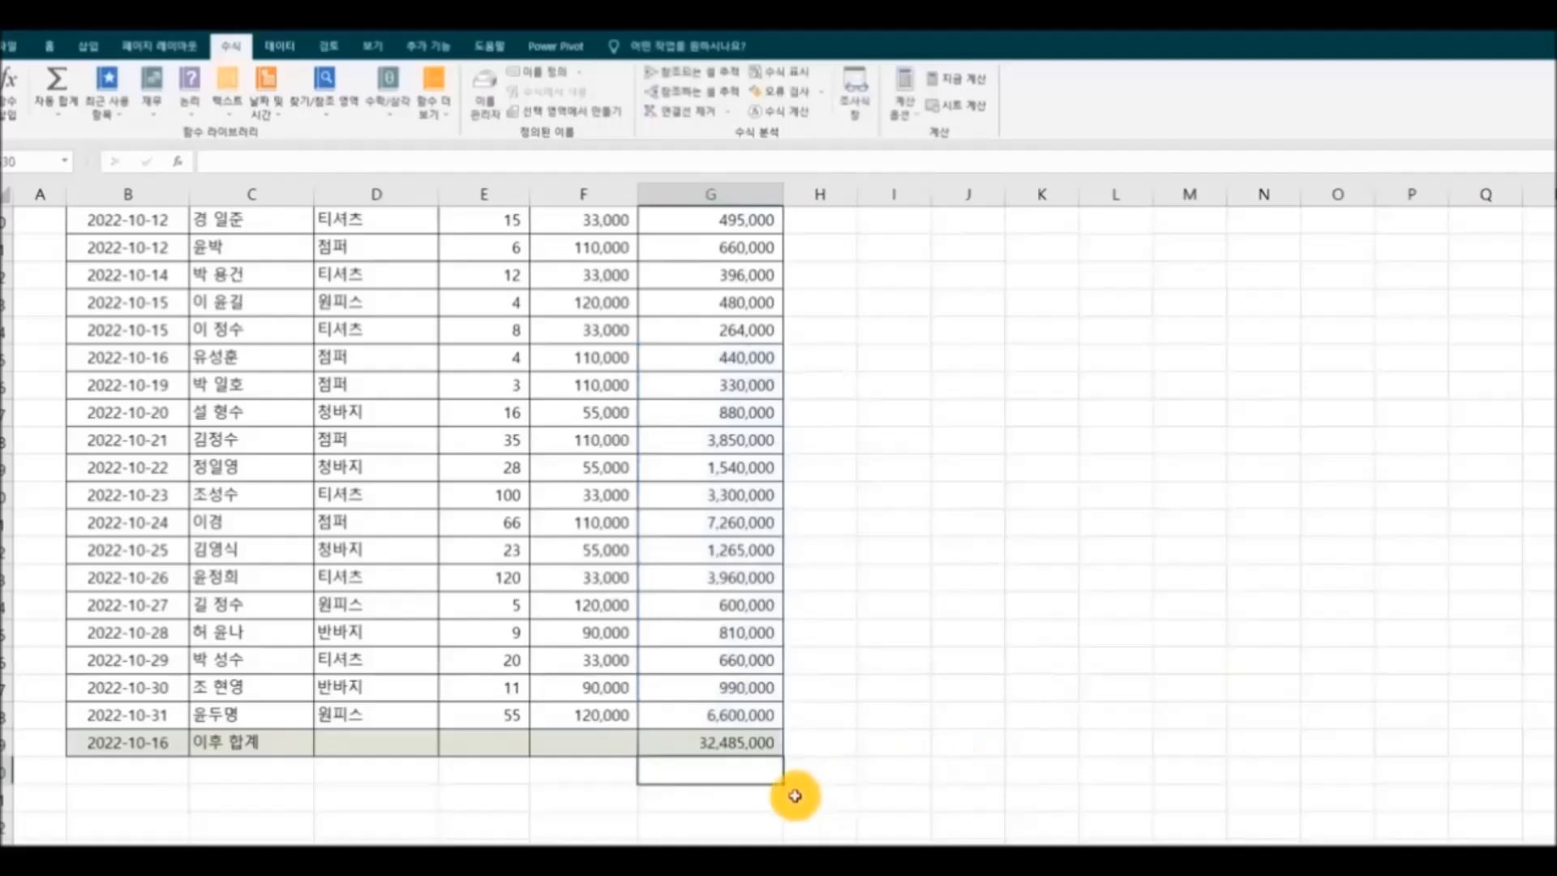
Enter 32485000 in N29 as a comparison value and clear the sum formula from G29.
left_click(654, 742)
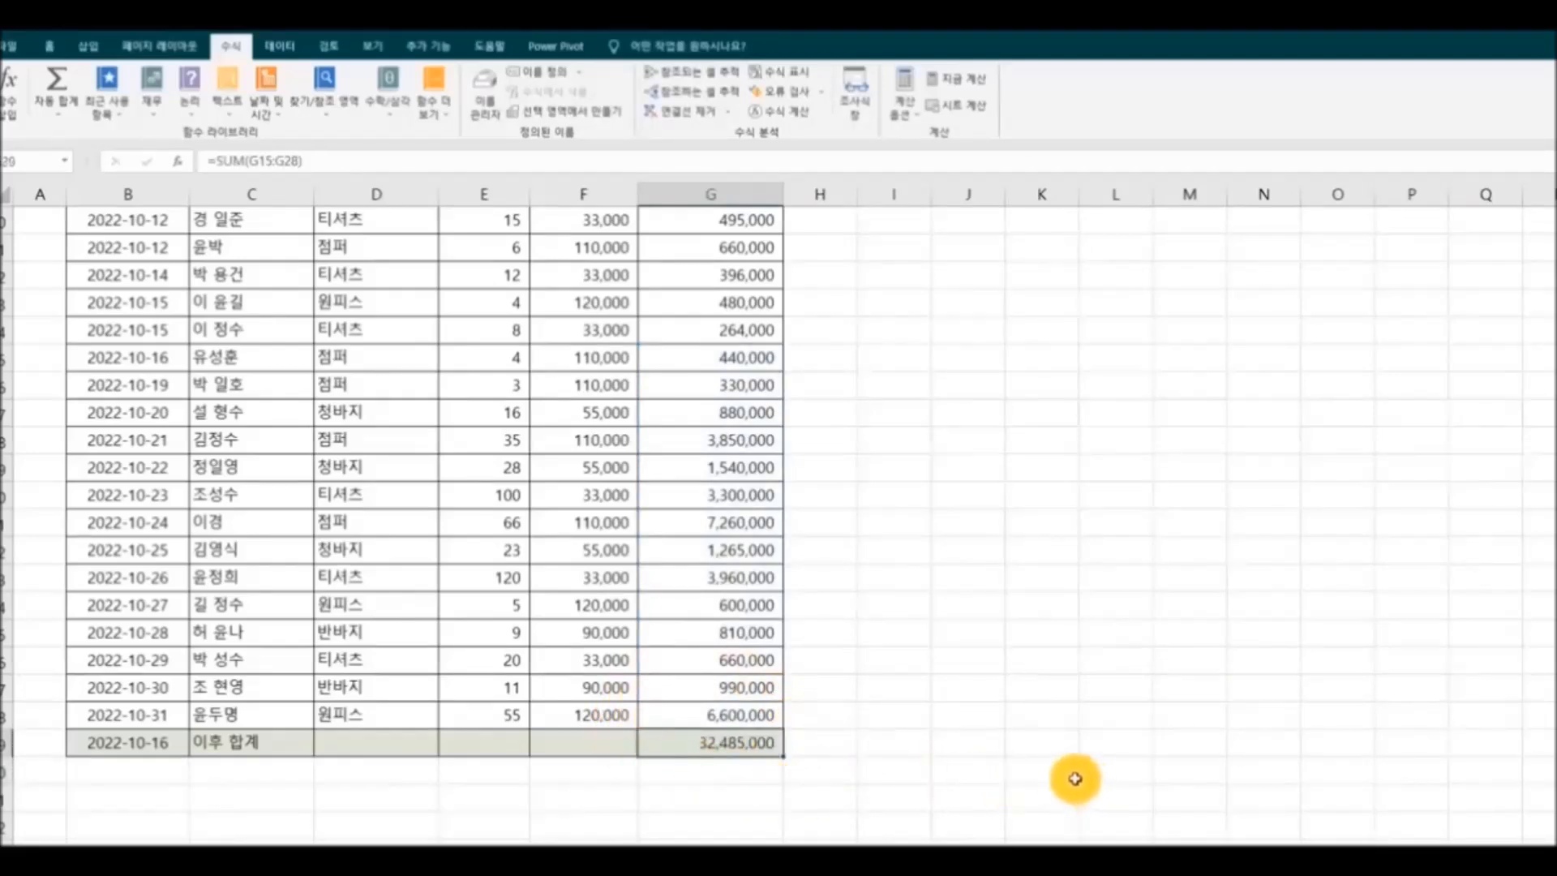
left_click(1263, 743)
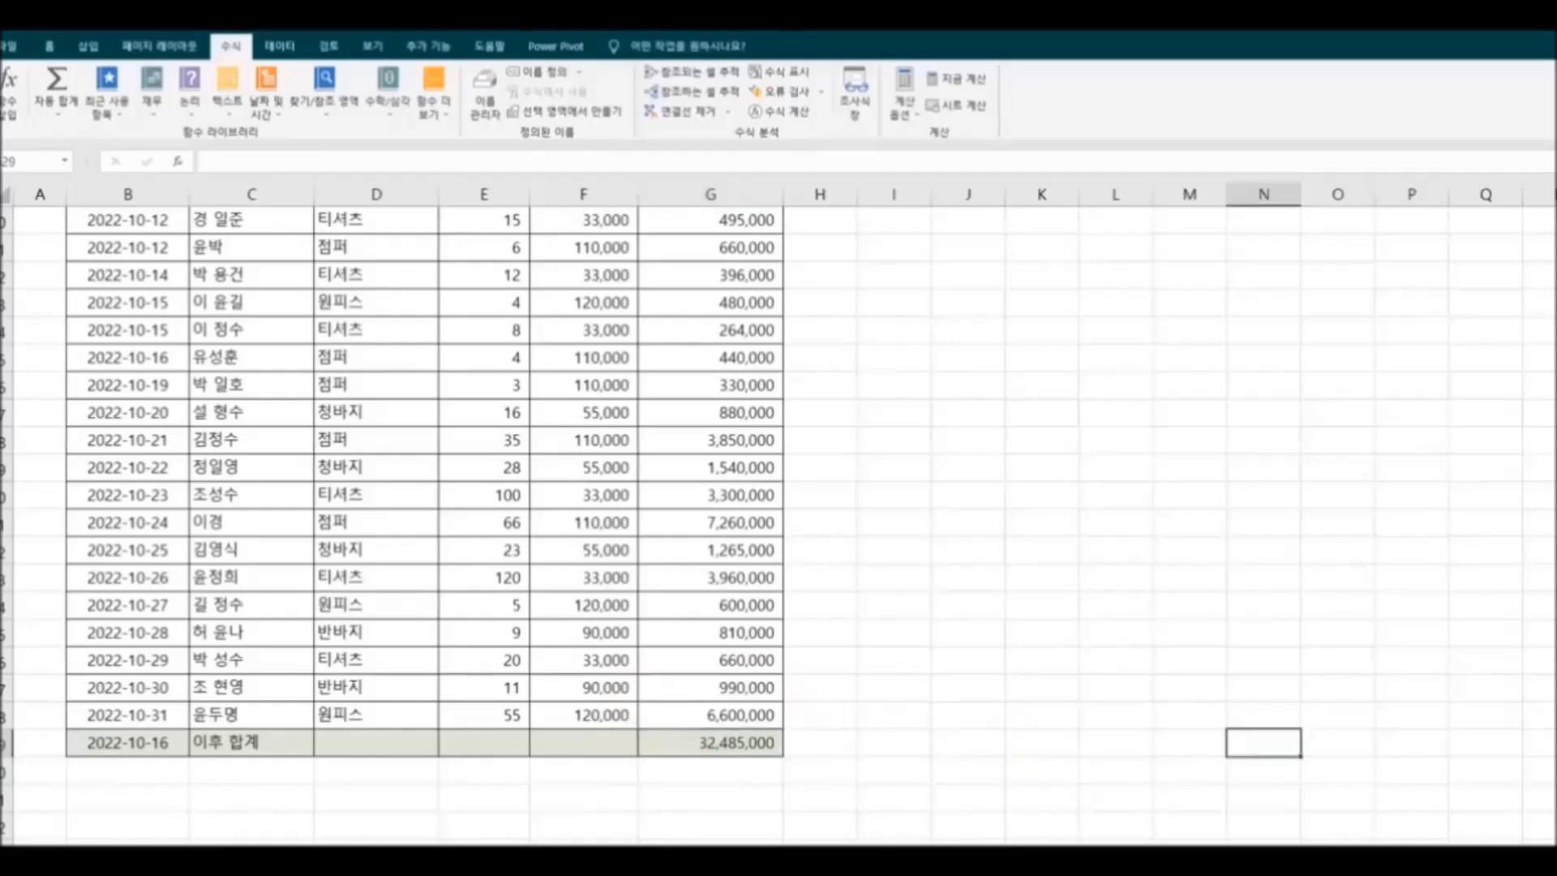
type("32485000")
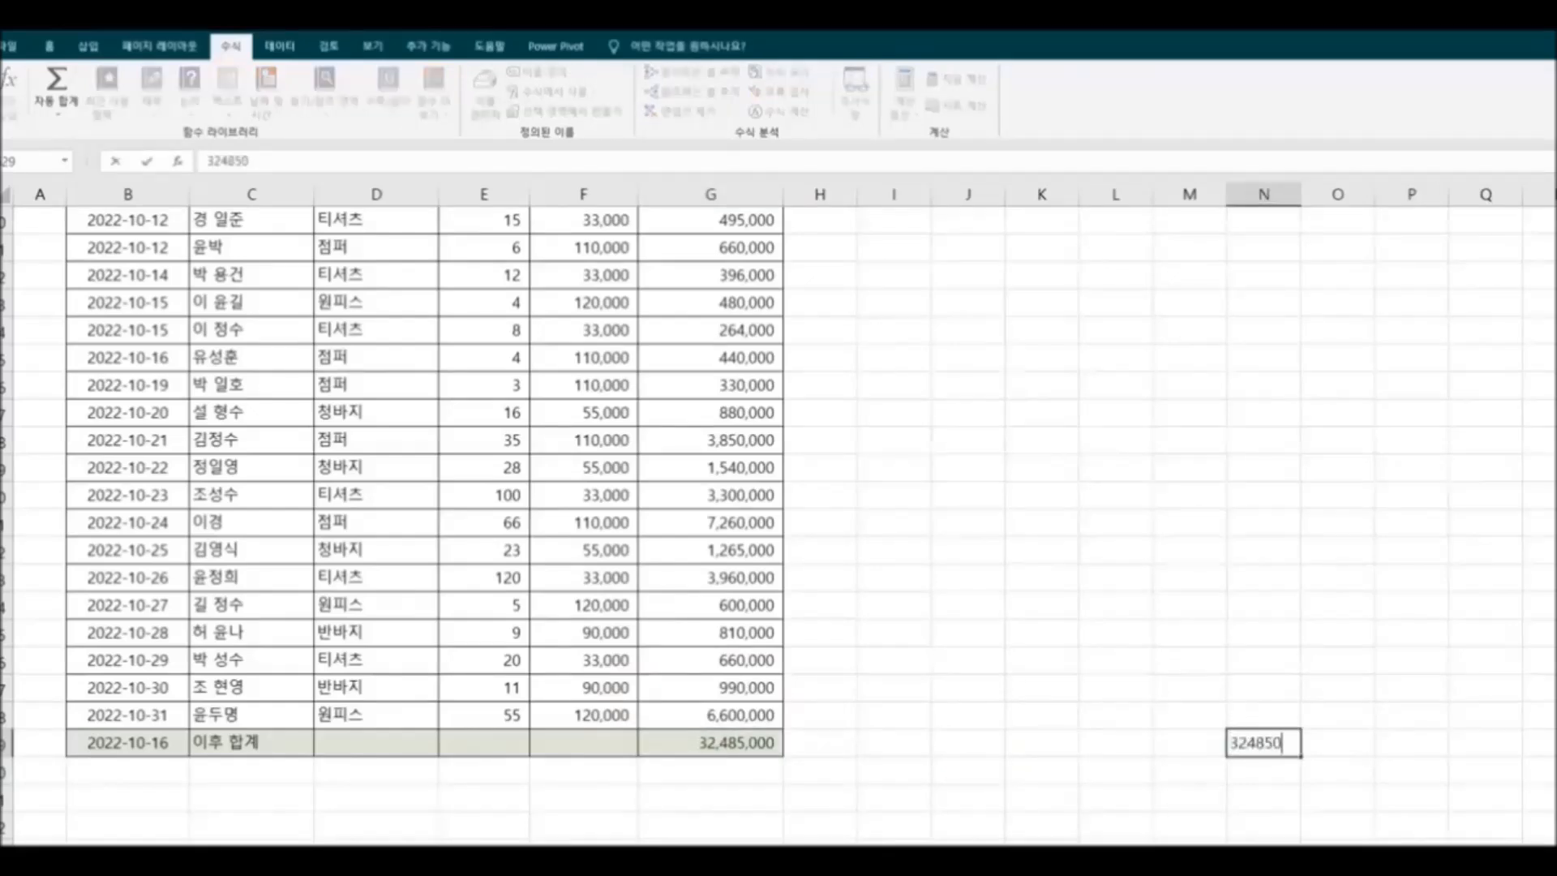
left_click(1424, 716)
left_click(733, 743)
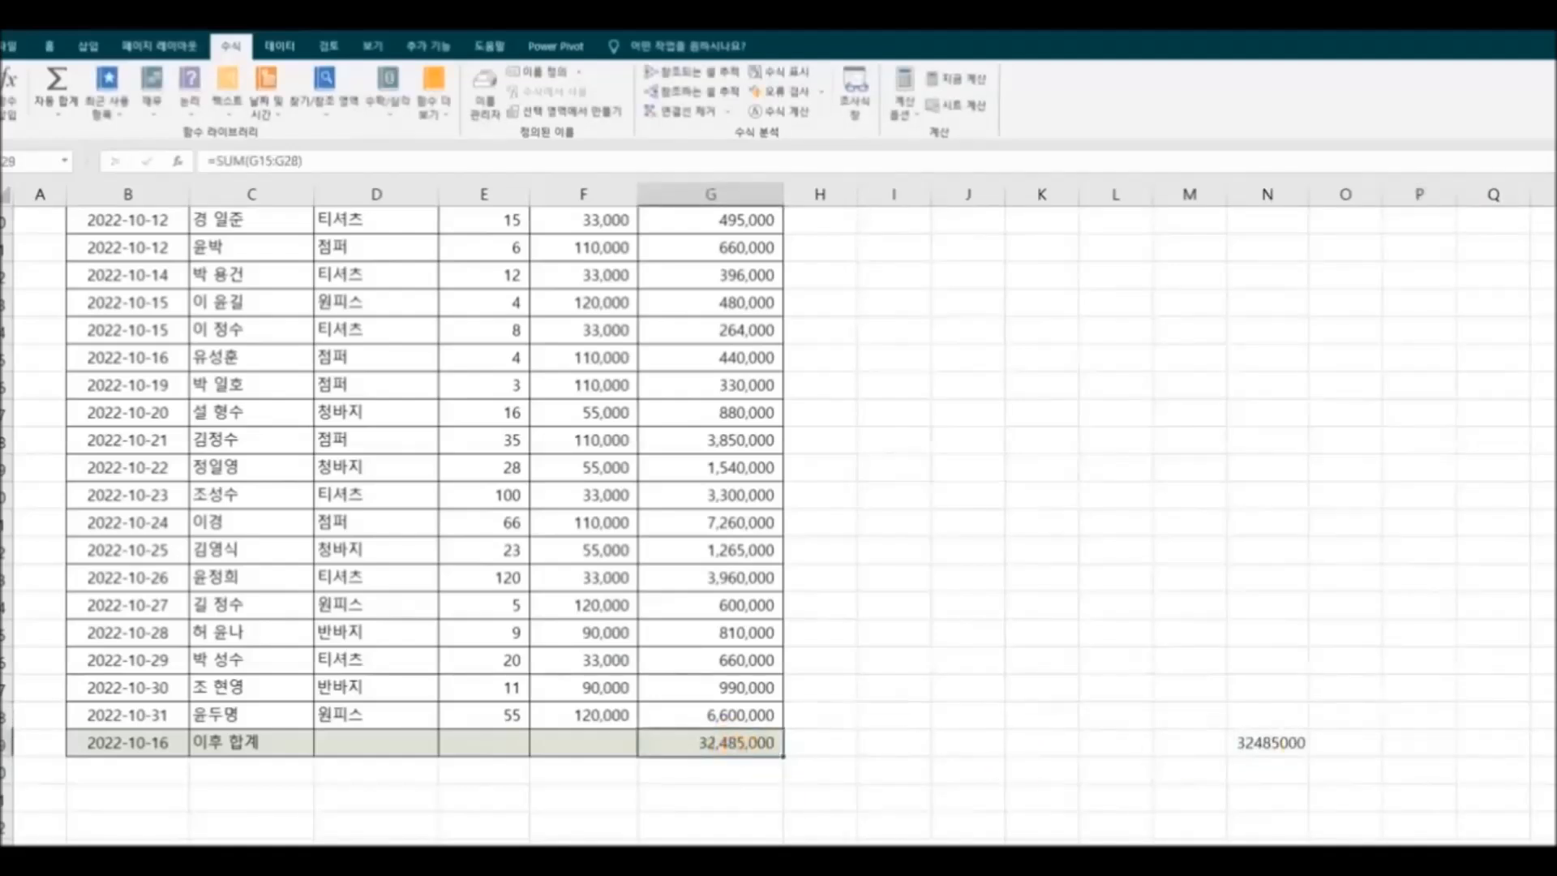
key("Delete")
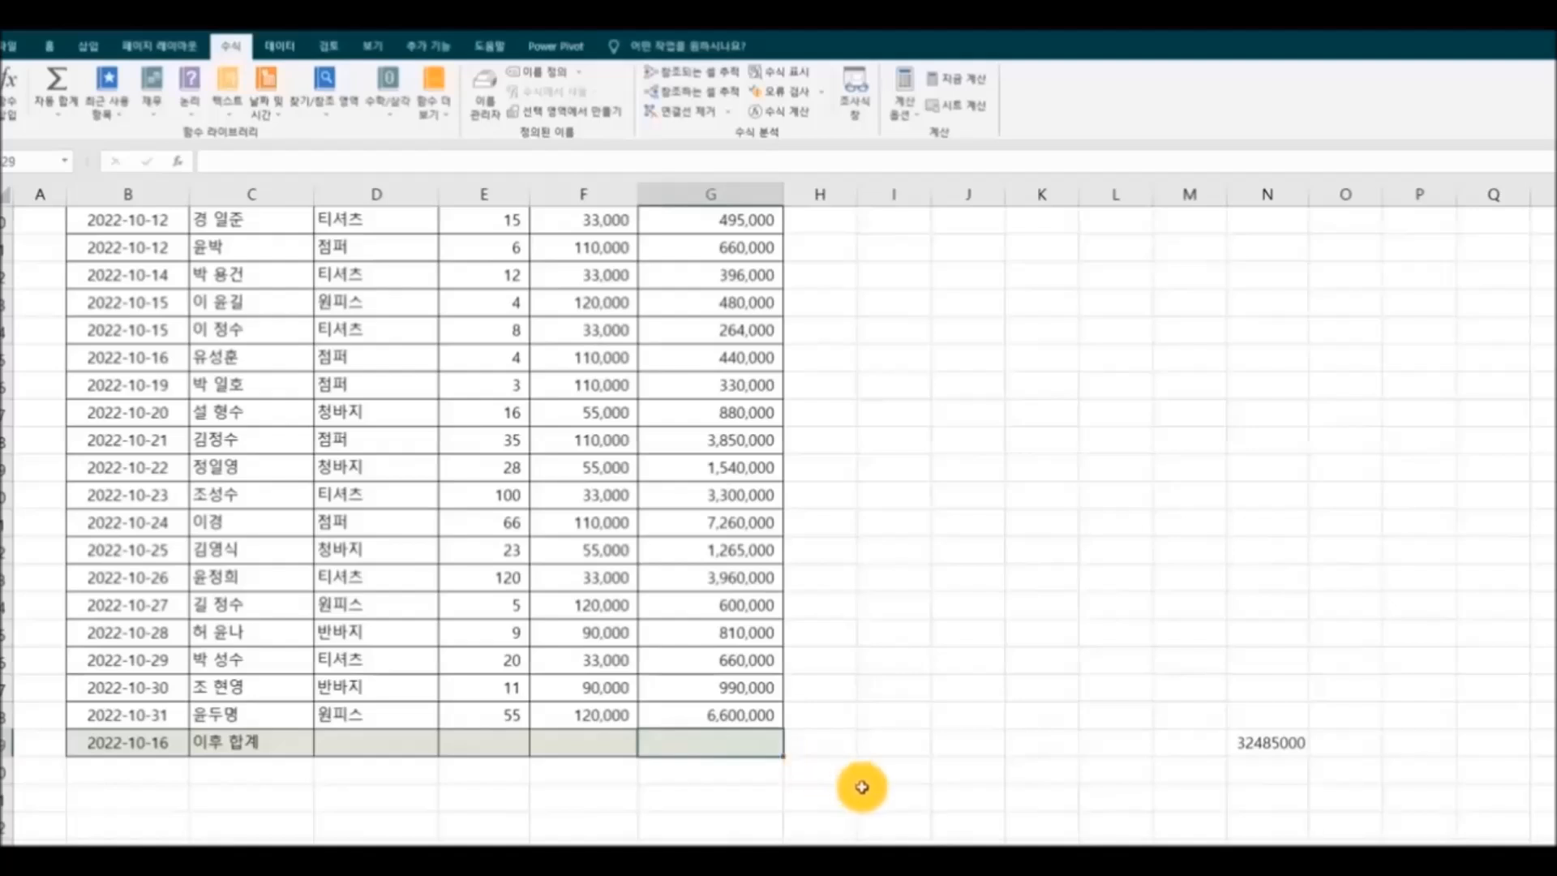
Insert a SUMIF function in G29 with the date cells B4:B28 as its Range argument.
scroll(866, 789, "up", 3)
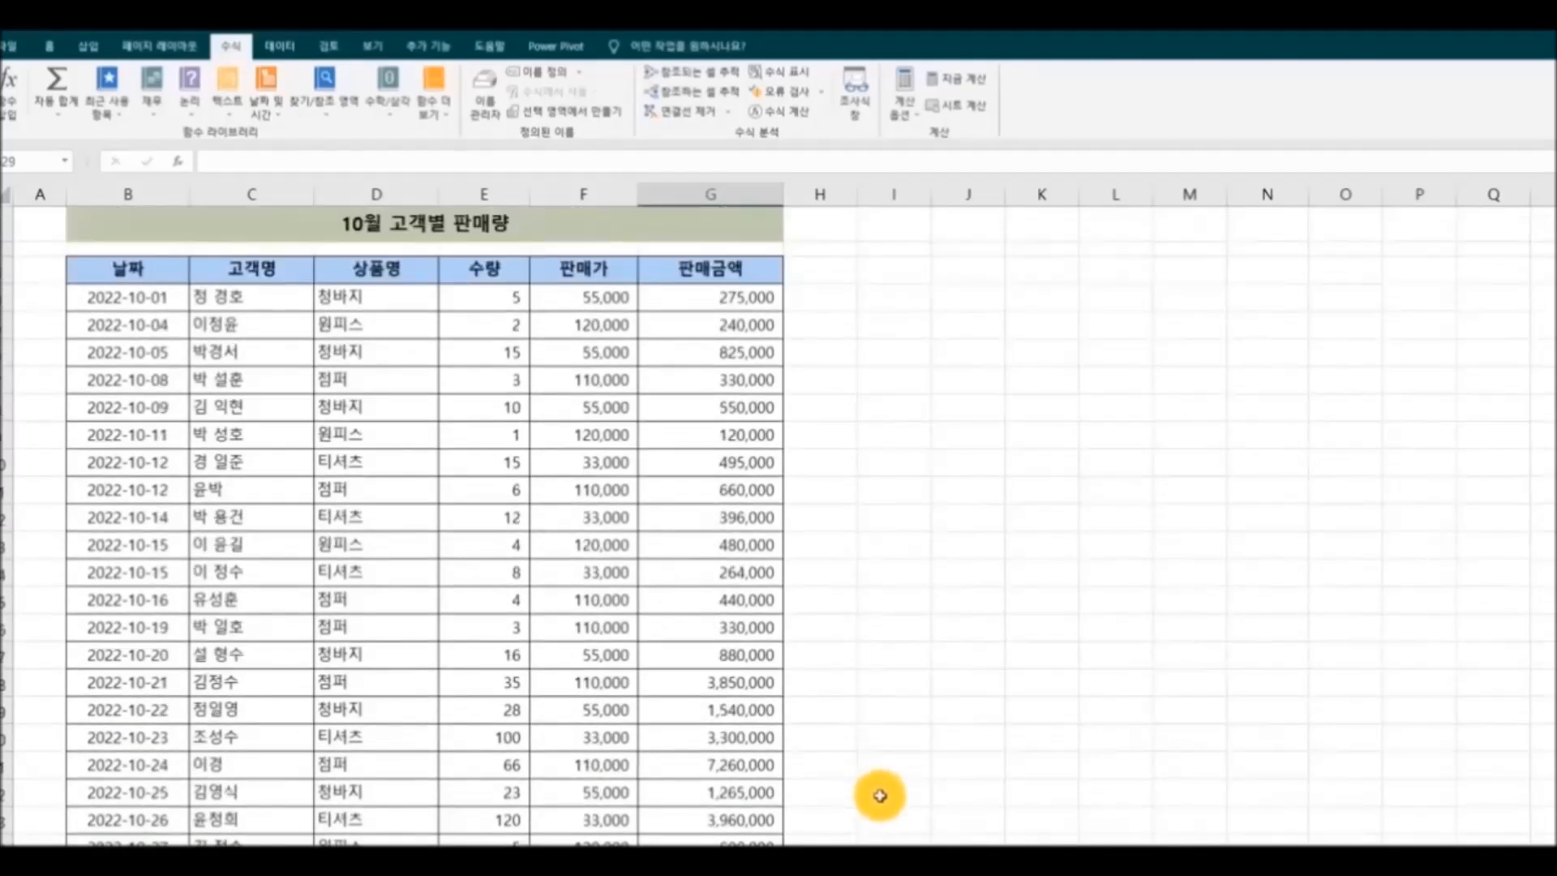
scroll(881, 793, "down", 2)
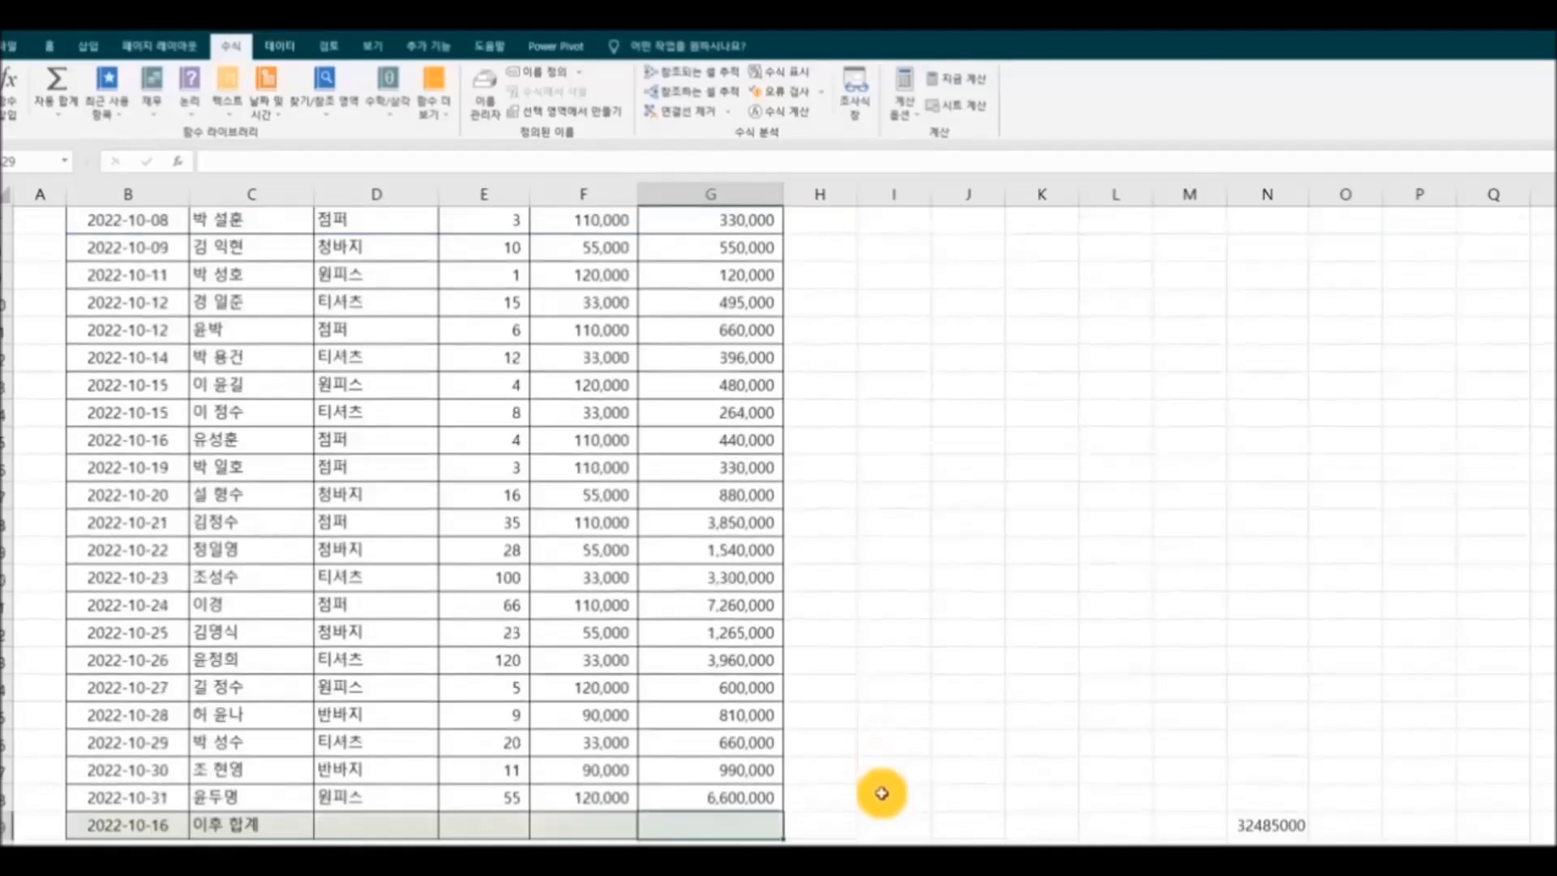
scroll(882, 793, "down", 1)
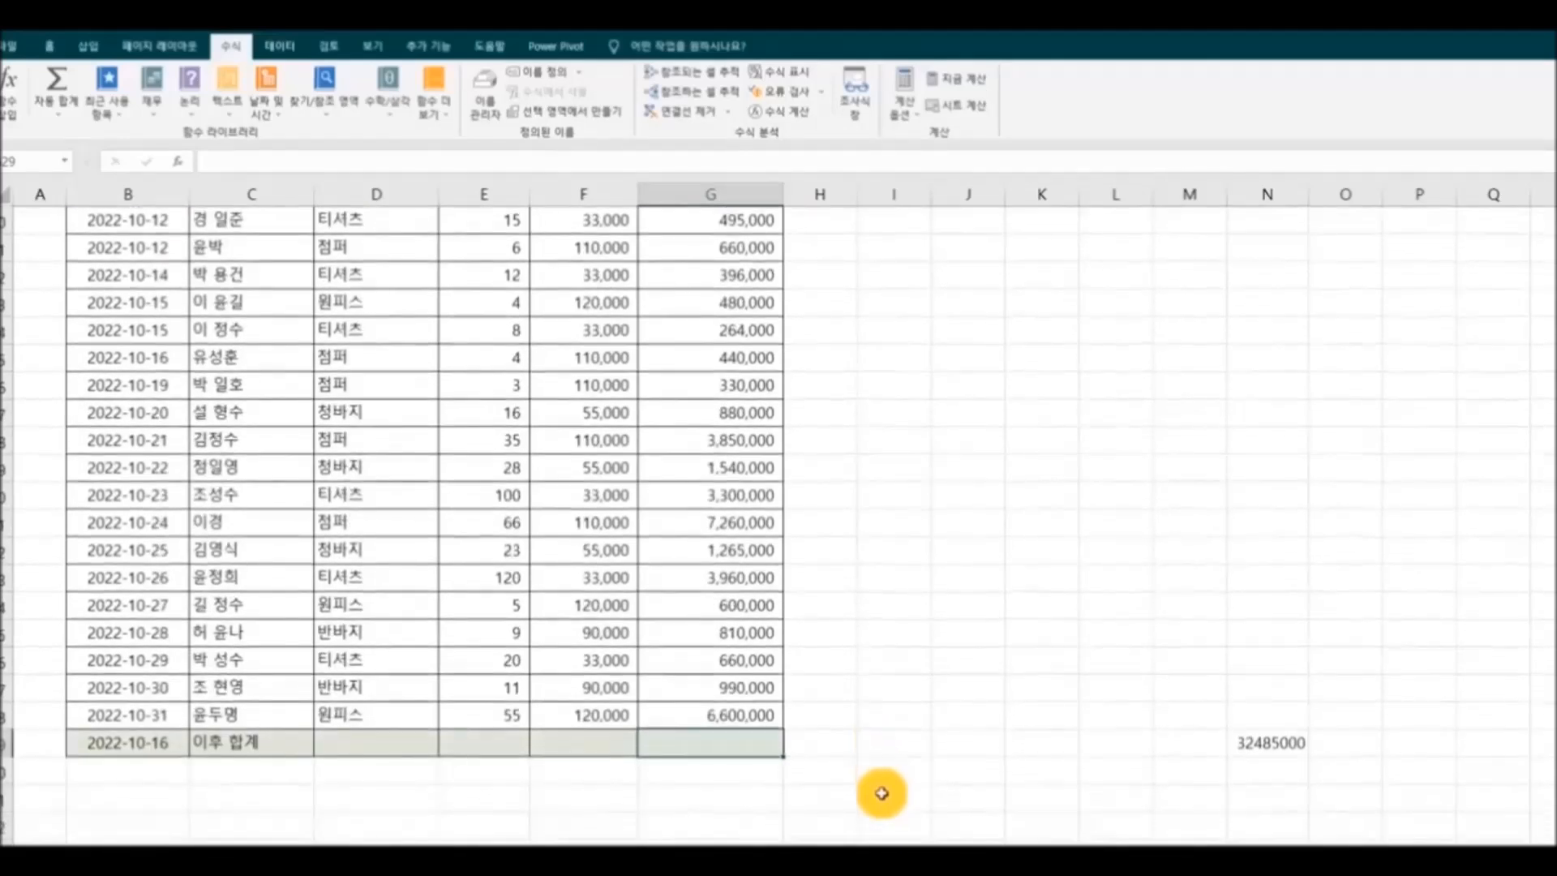
left_click(185, 162)
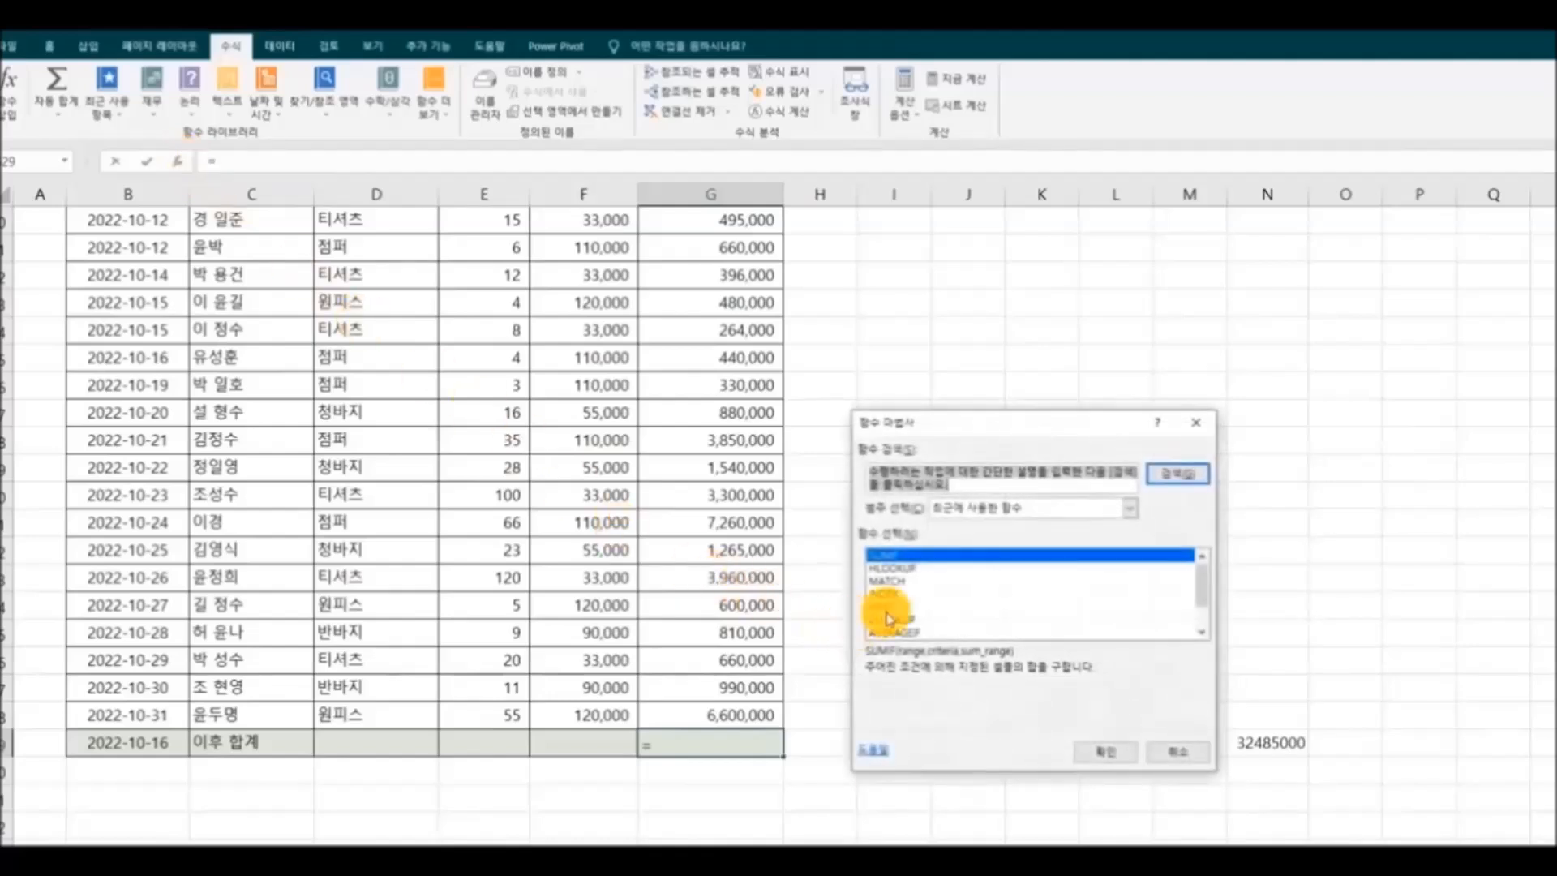
left_click(1101, 752)
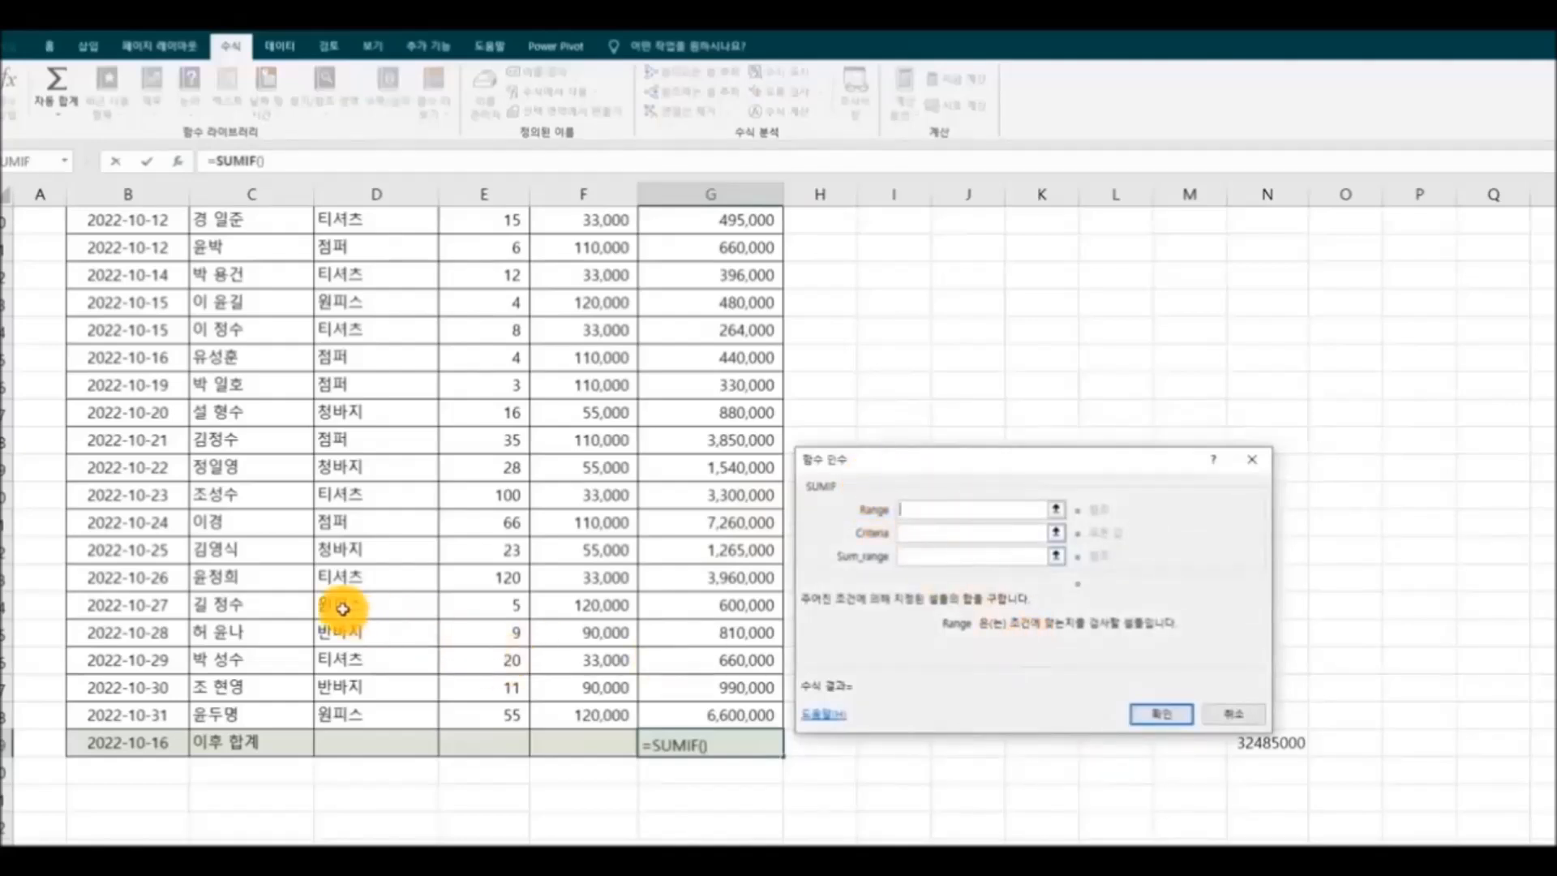
scroll(343, 608, "up", 3)
left_click(117, 293)
left_click_drag(117, 294, 129, 770)
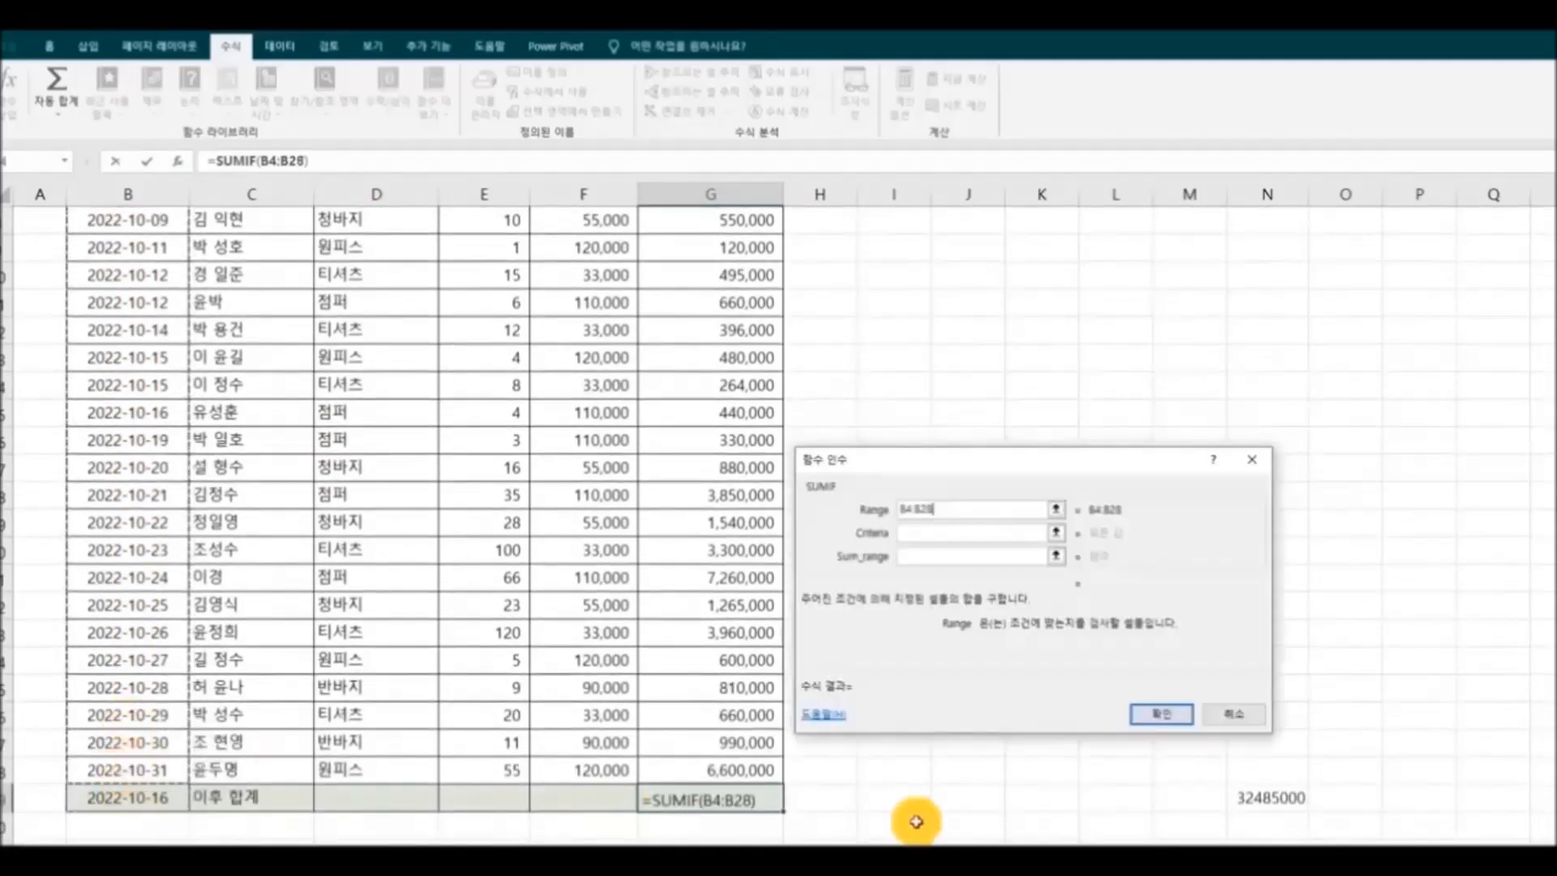
Set the SUMIF Criteria argument to ">="&B29 so that it refers to the date in the total row.
left_click(925, 534)
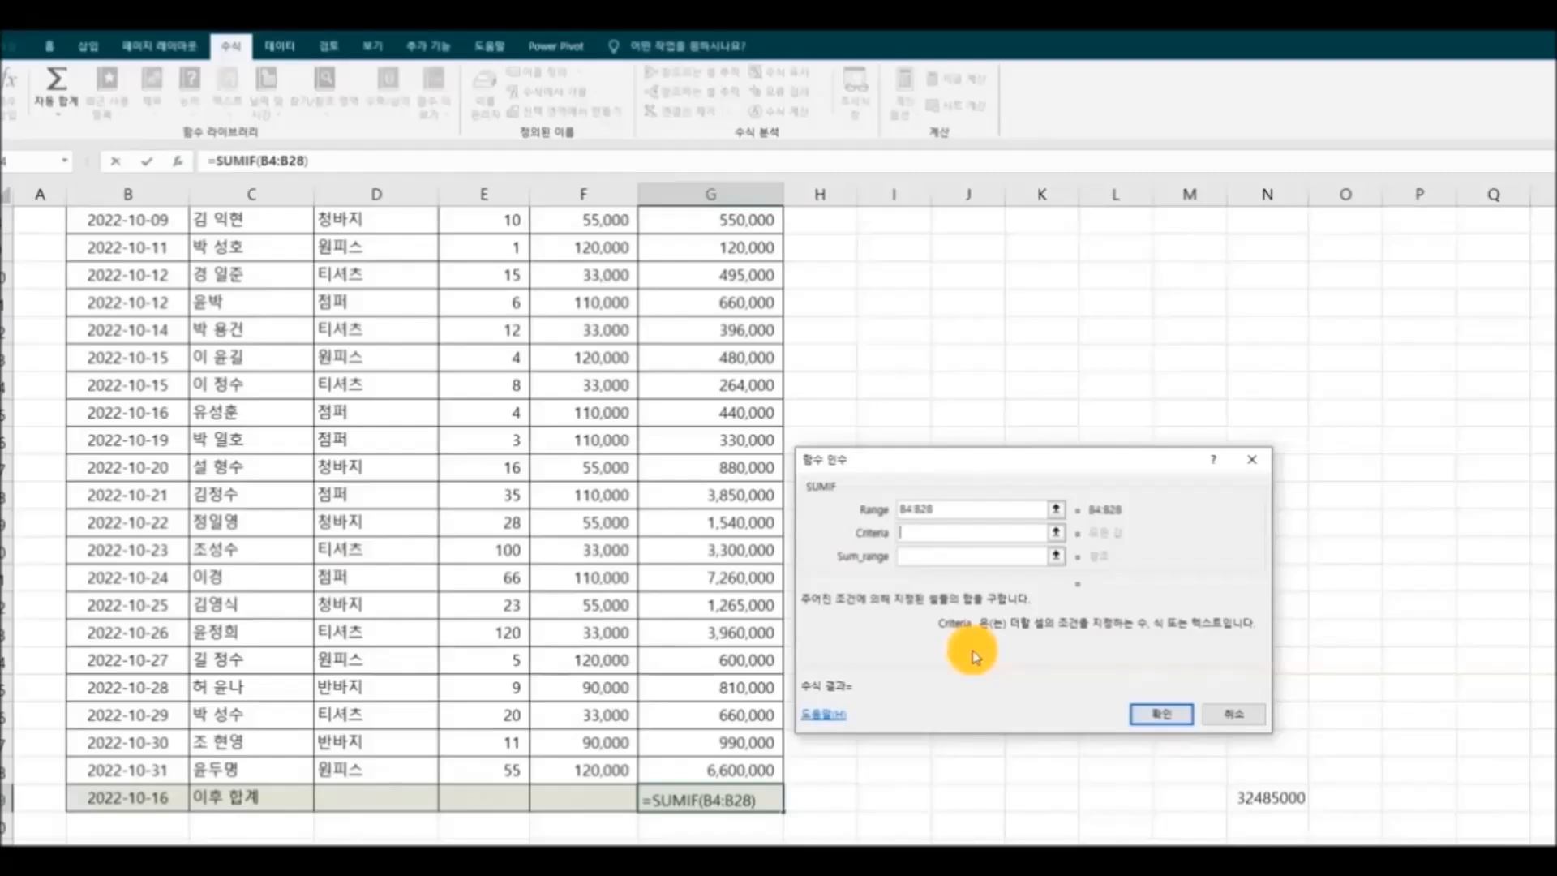
type(">=\"")
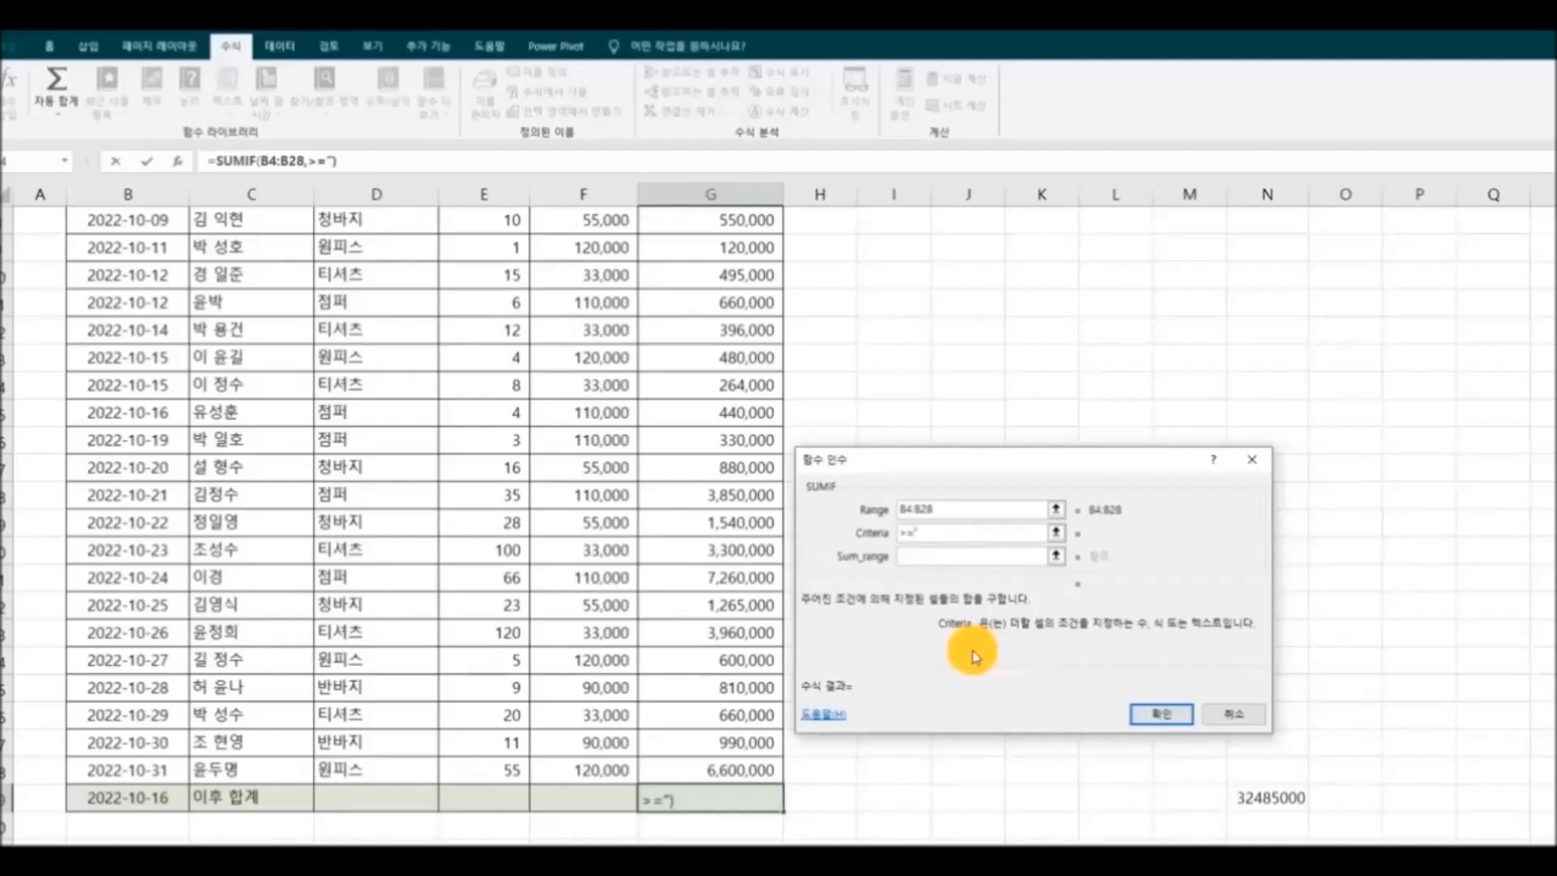
left_click(901, 537)
type("\"")
left_click(945, 531)
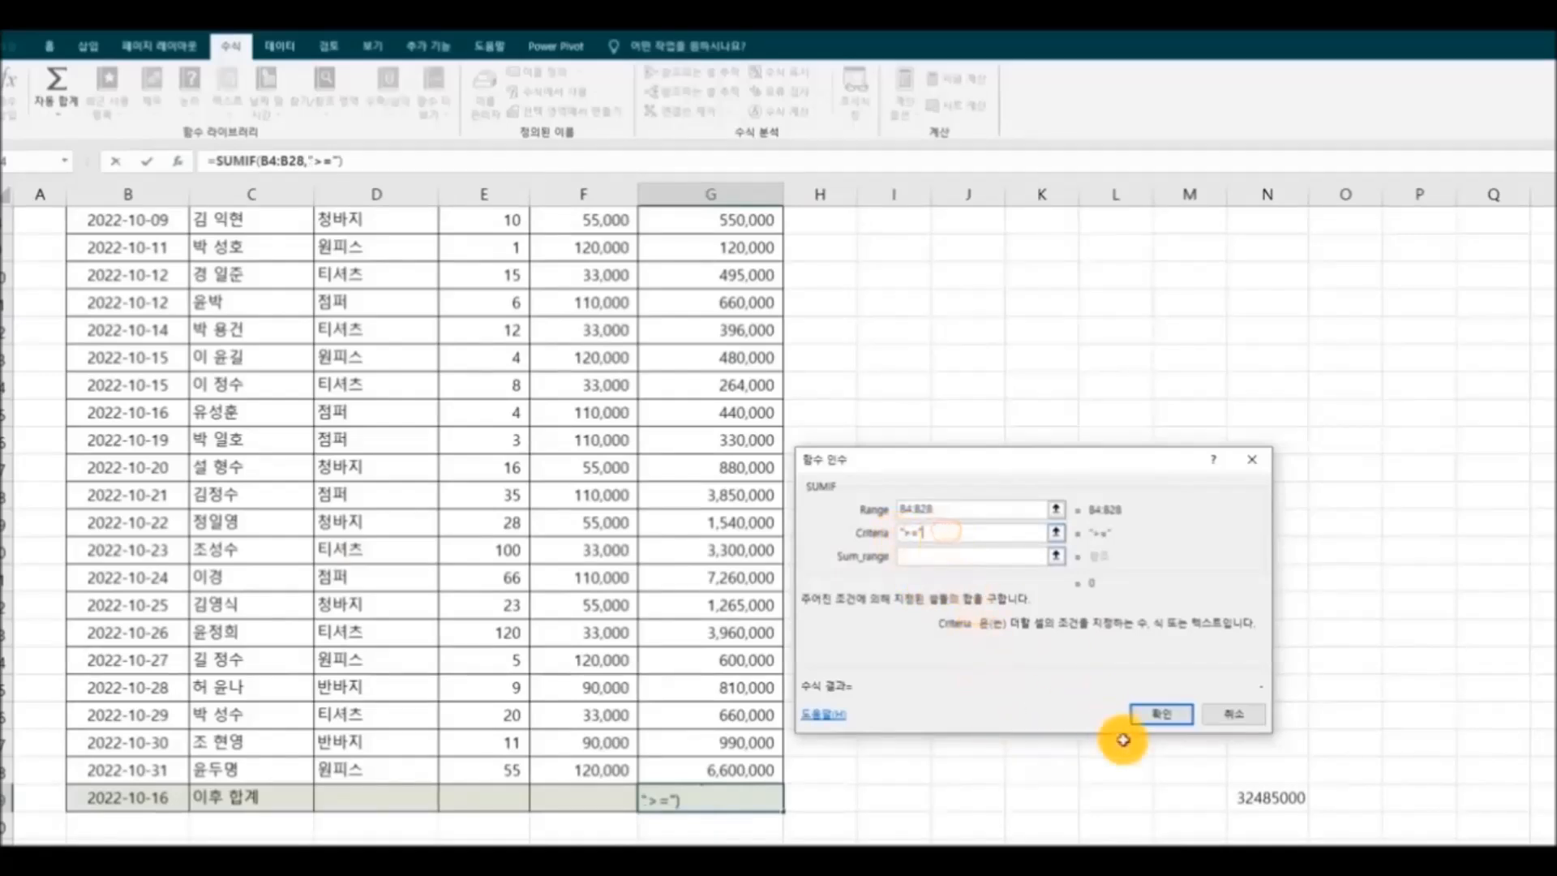
type("&")
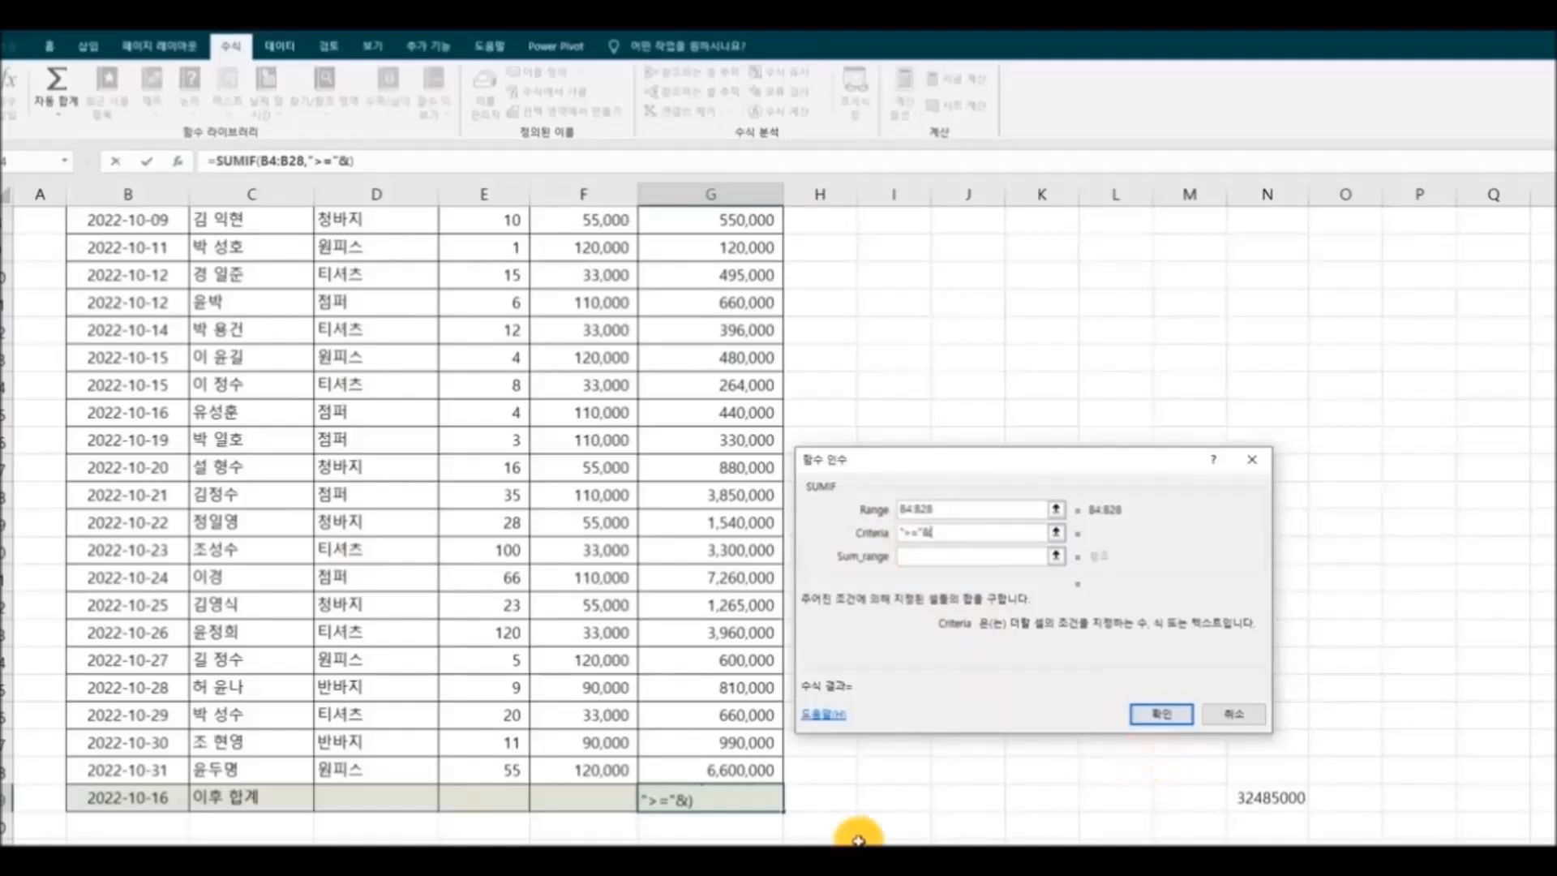
left_click(165, 804)
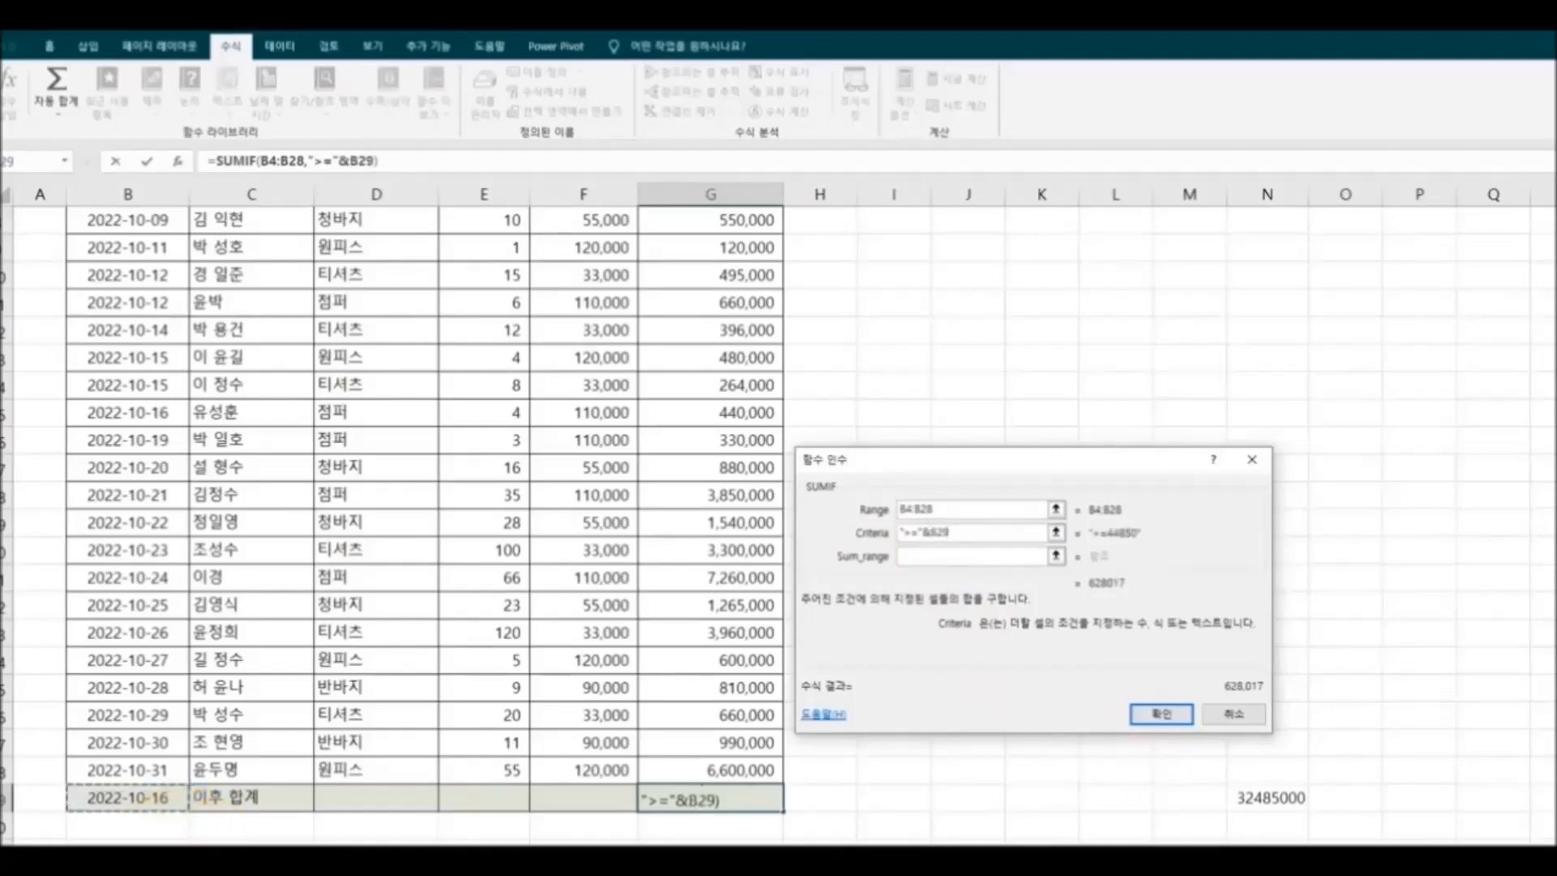
Set the SUMIF Sum_range argument to the 판매금액 cells G4:G28 and accept the function in G29.
left_click(925, 556)
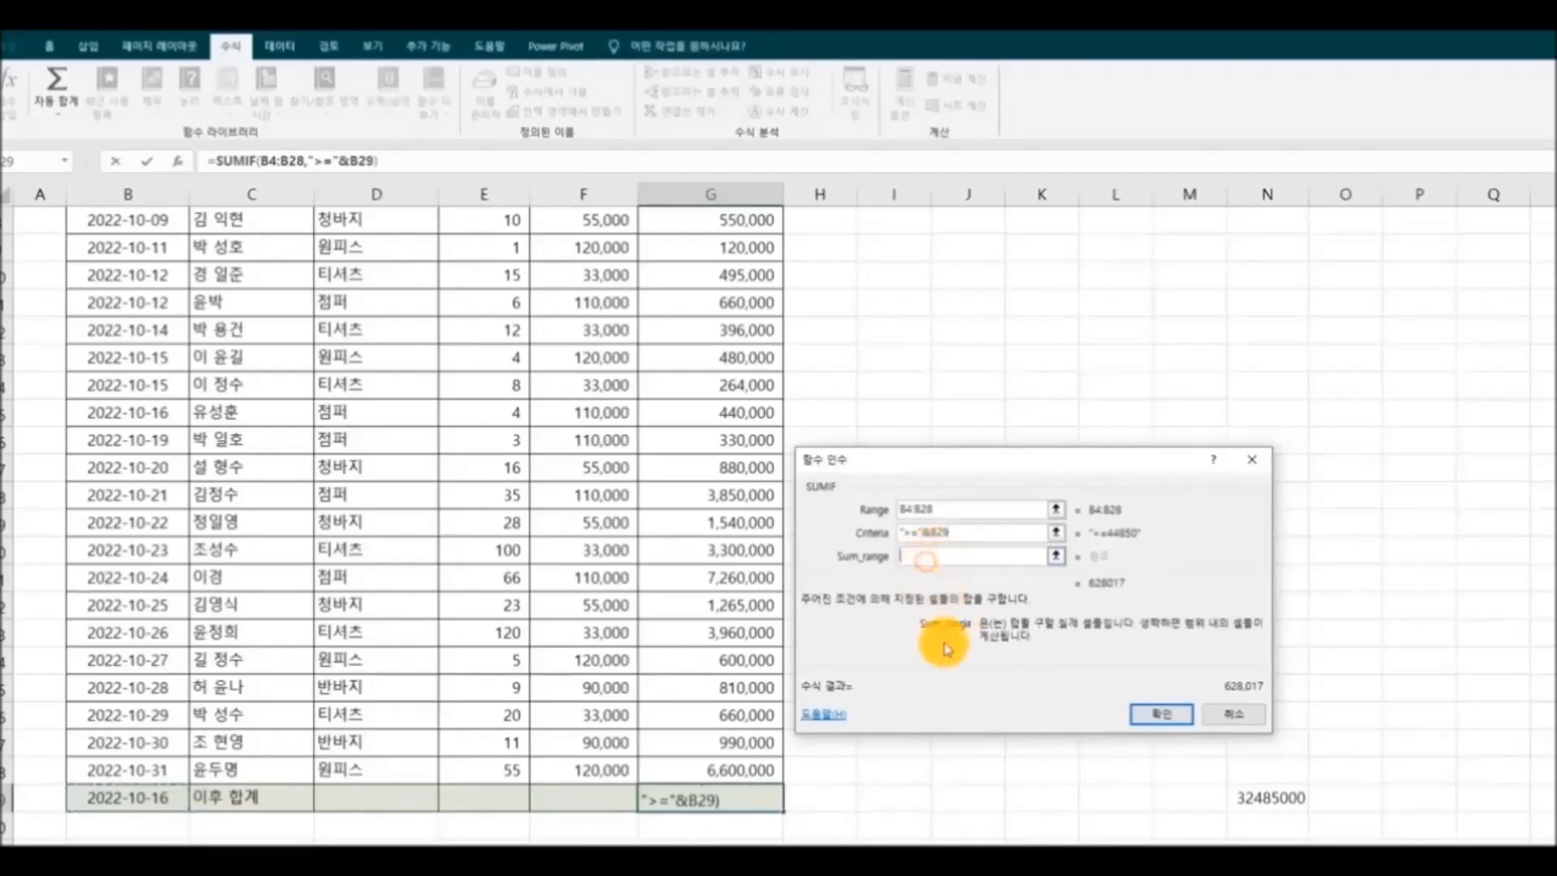
scroll(1006, 768, "up", 2)
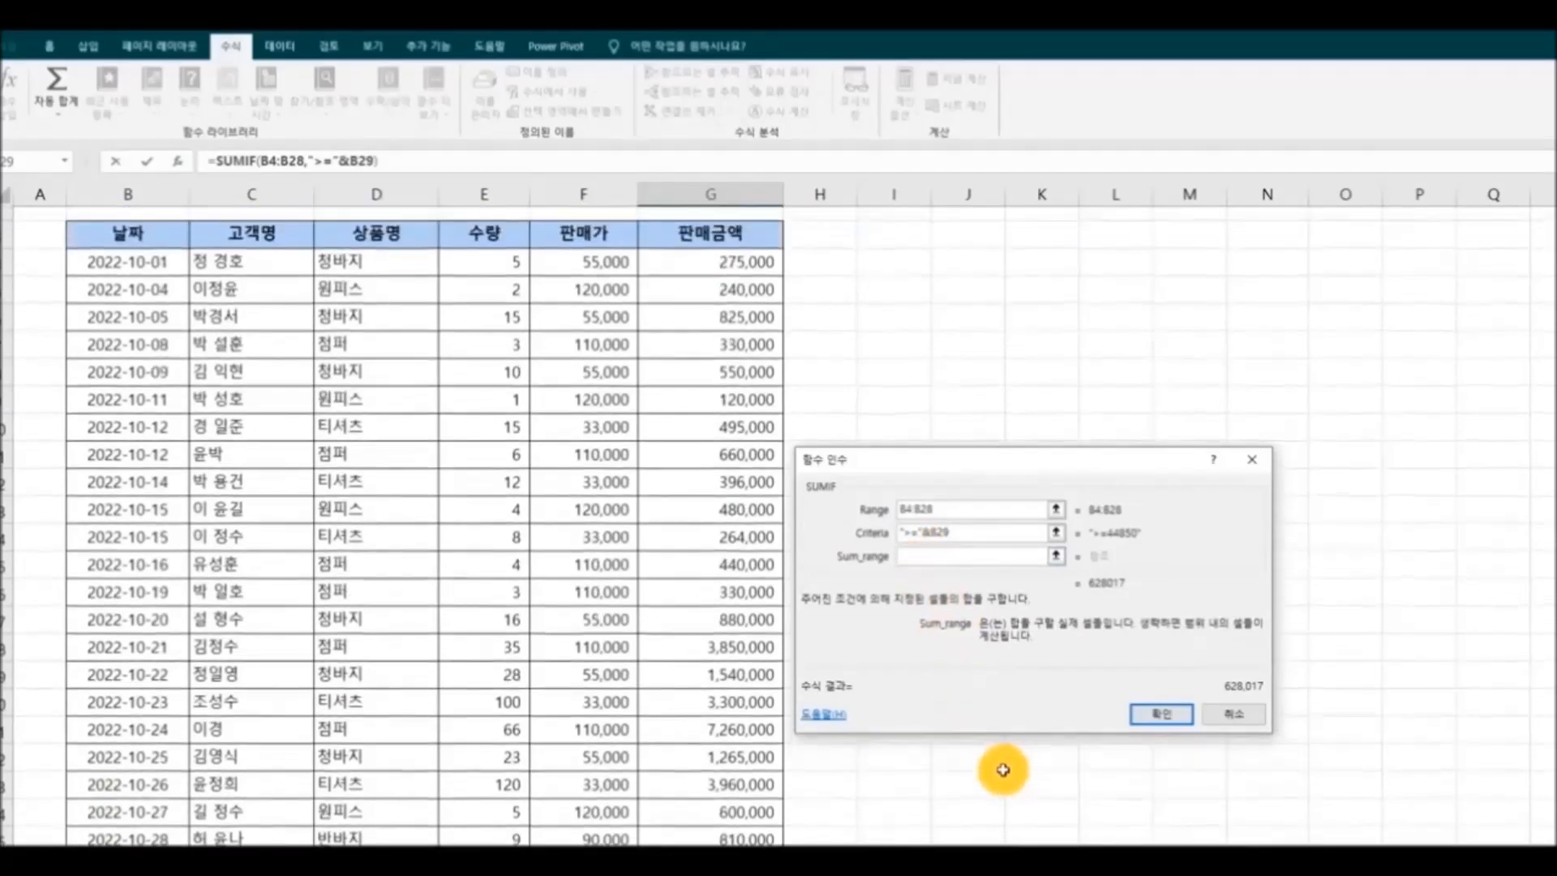
left_click_drag(679, 264, 702, 777)
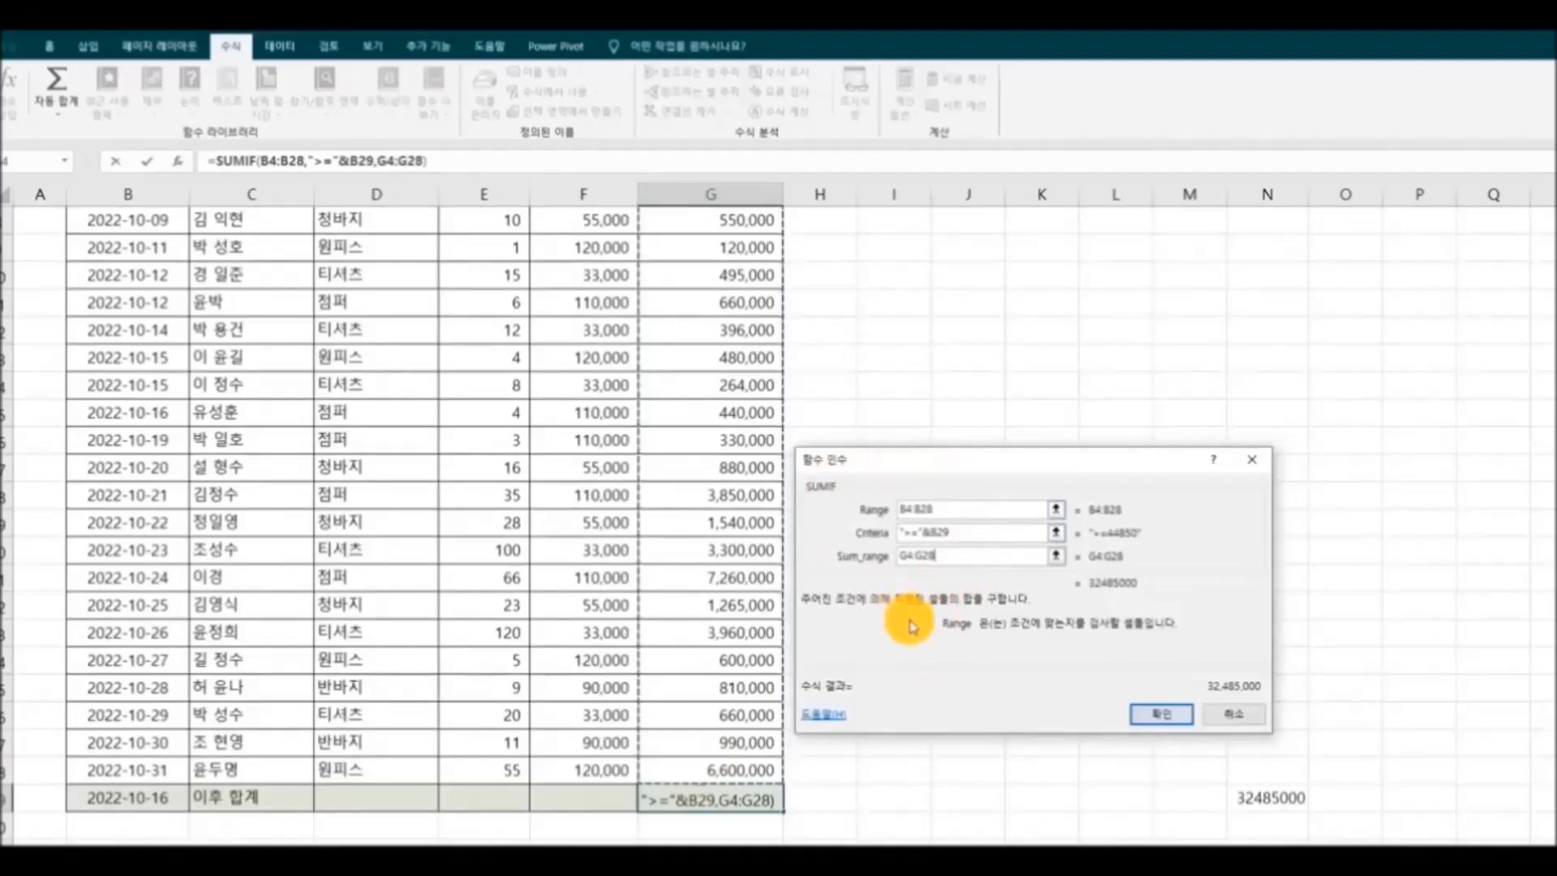
left_click(1163, 715)
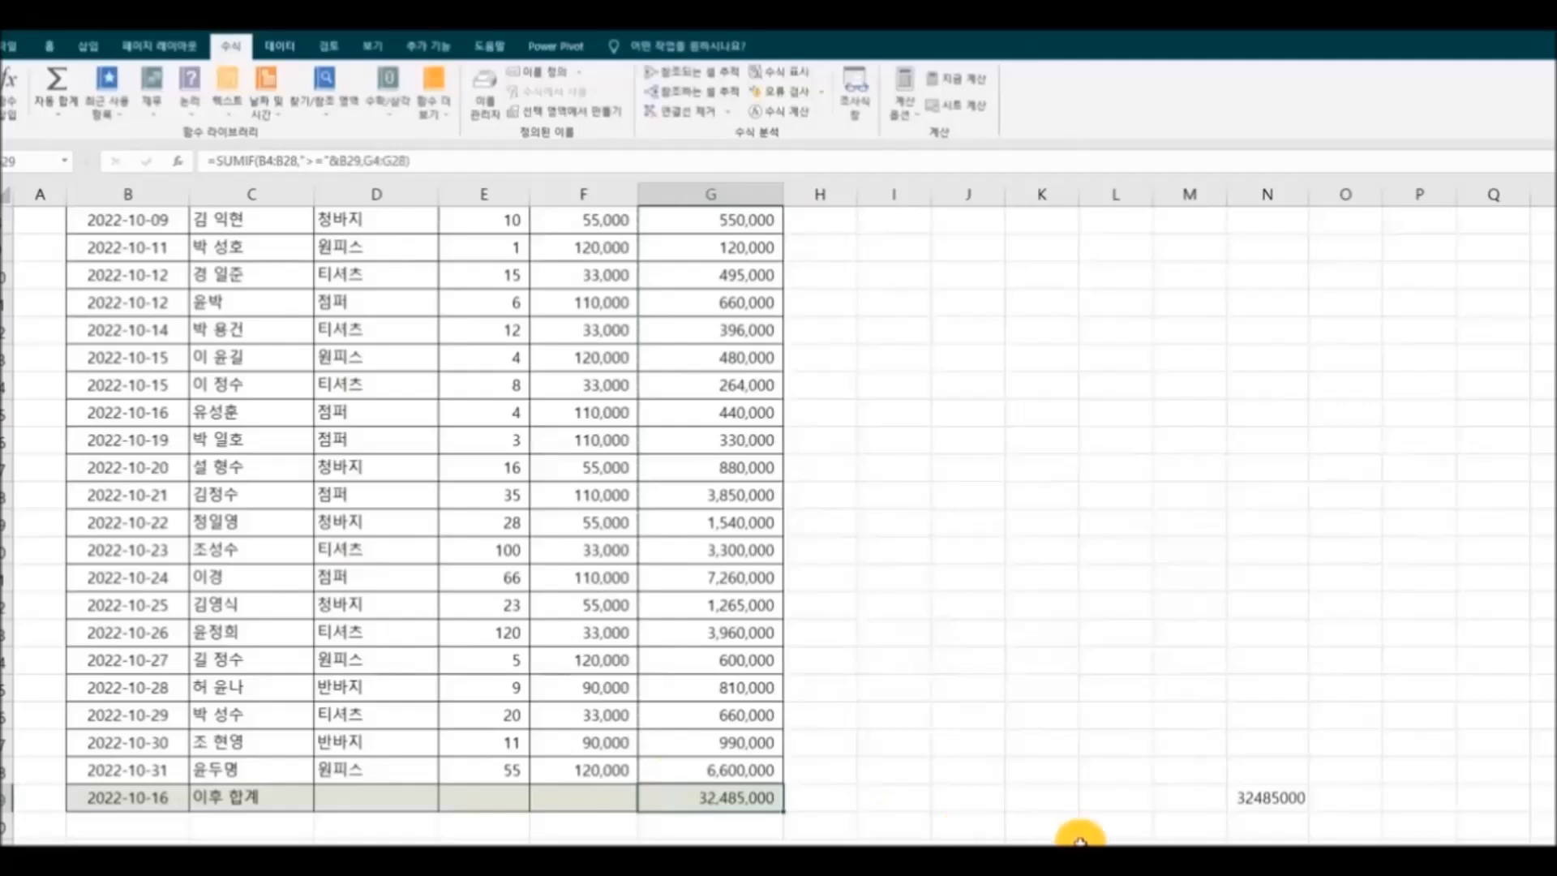
Compare the SUMIF result in G29 with the comparison value in N29 and review the dated sales rows.
left_click(1246, 796)
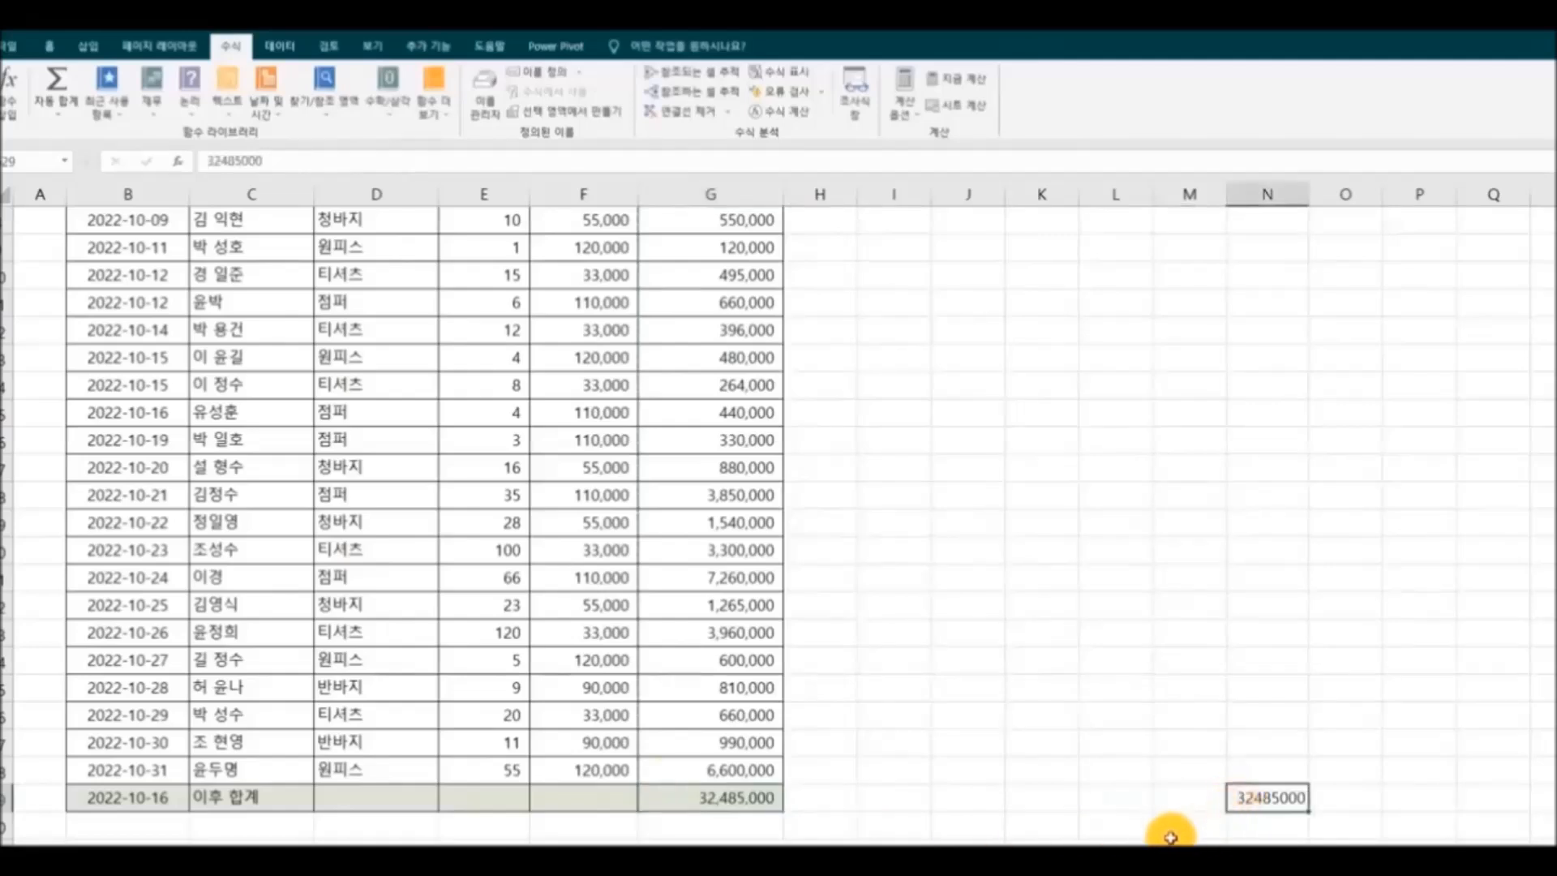
left_click(771, 801)
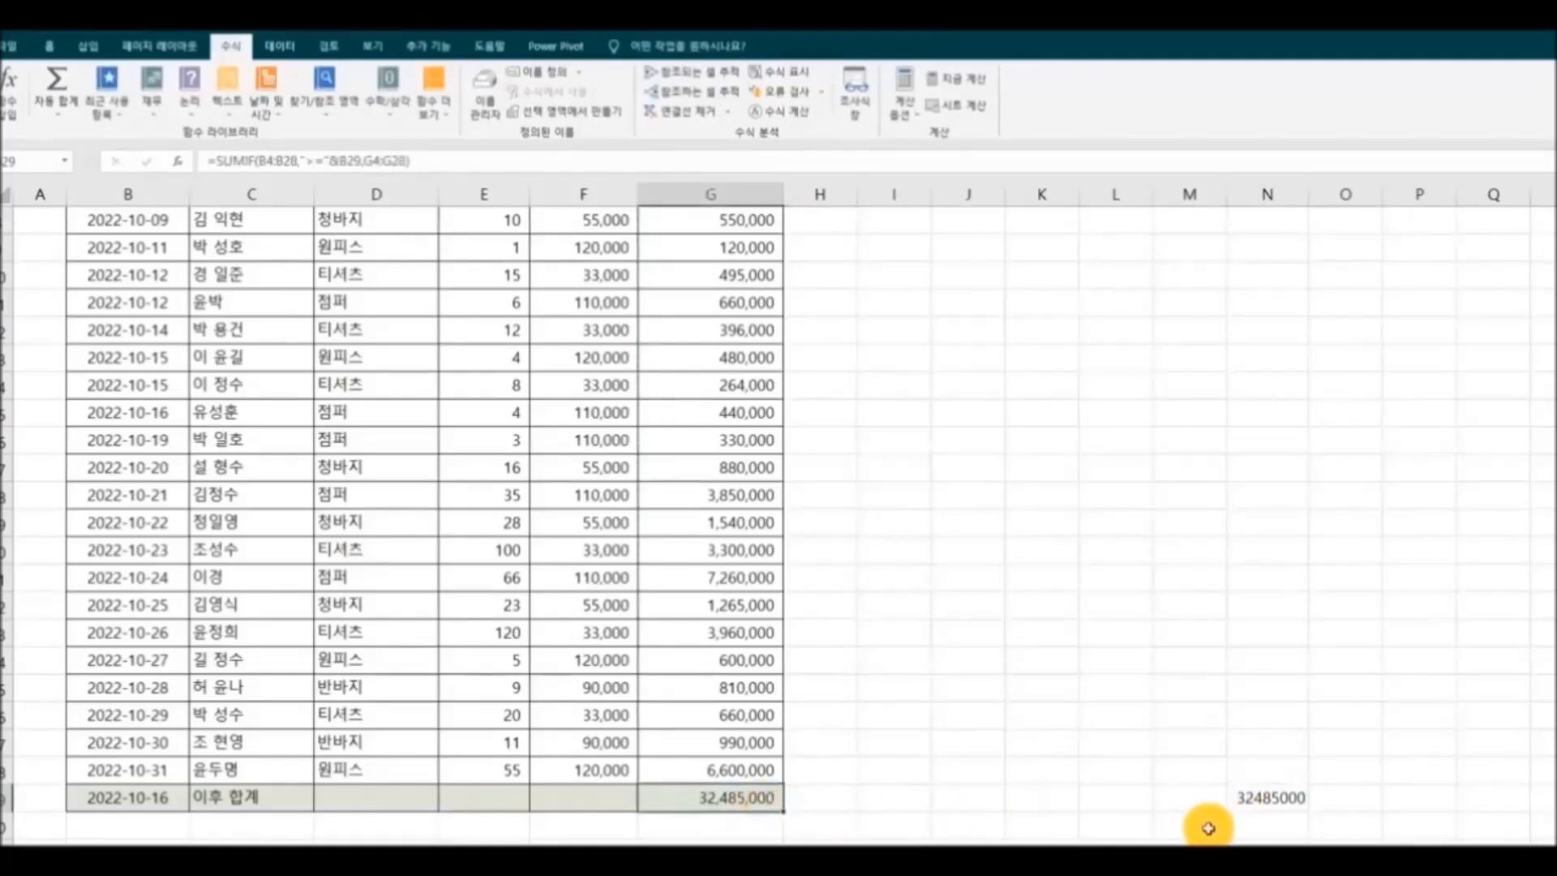
scroll(1114, 822, "up", 3)
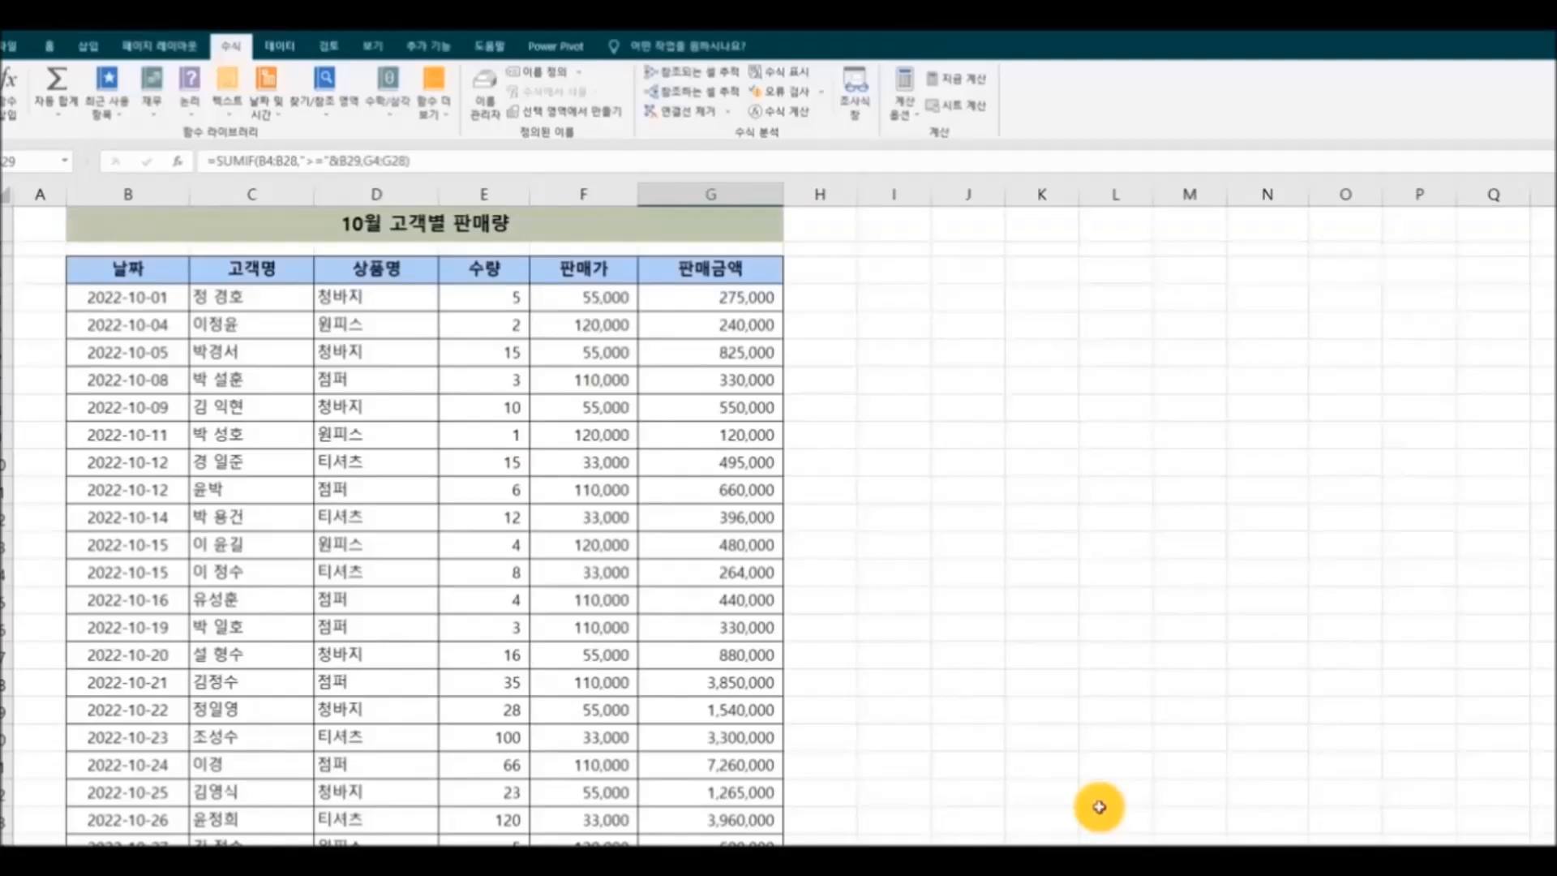
scroll(1098, 807, "down", 2)
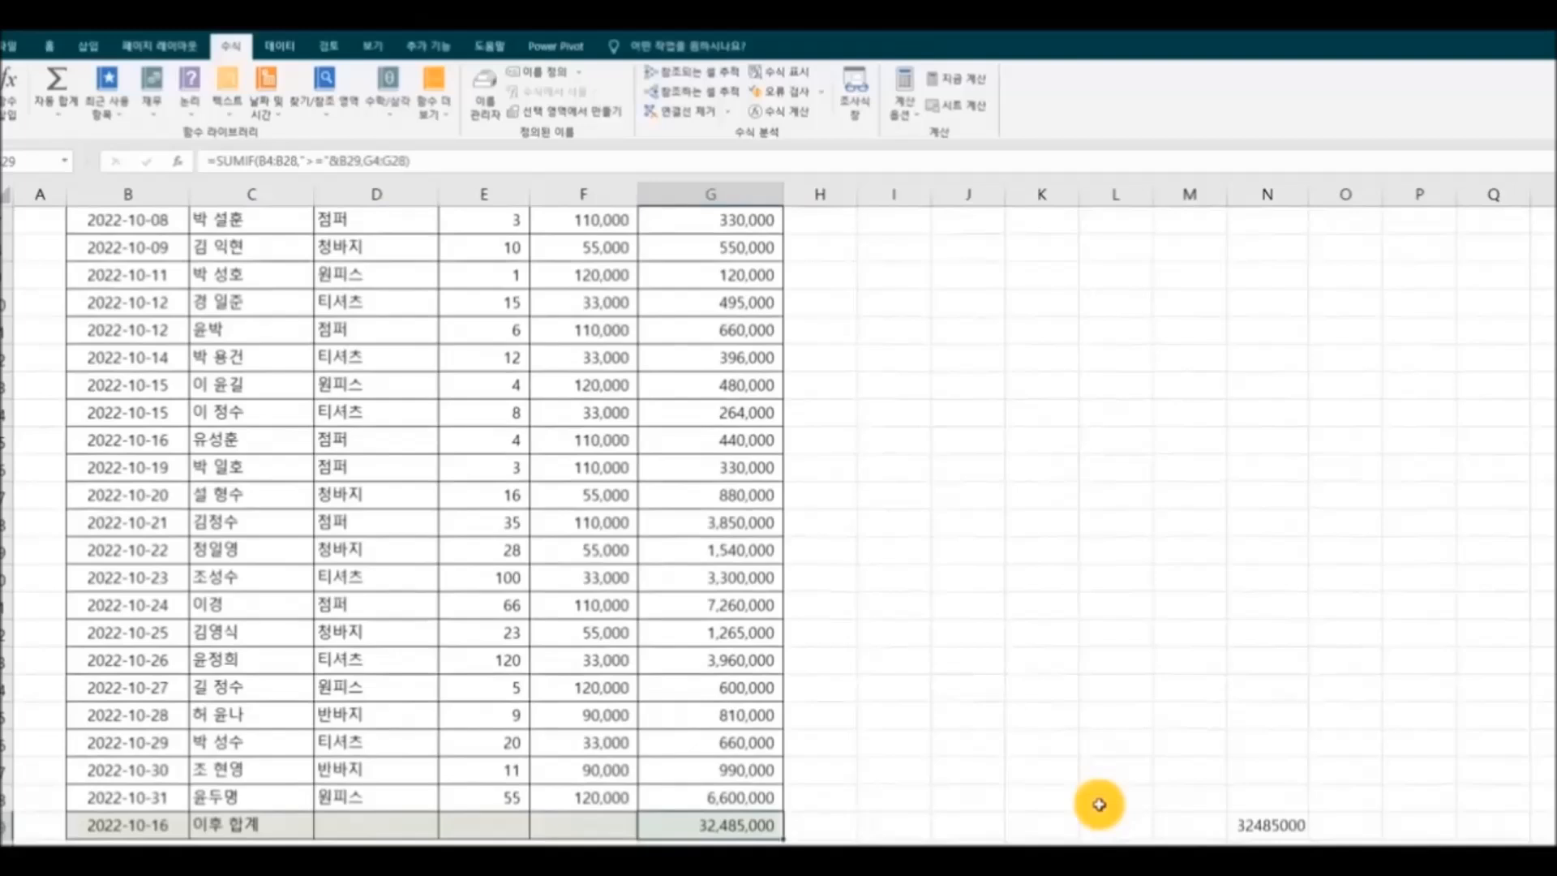
scroll(1098, 804, "down", 1)
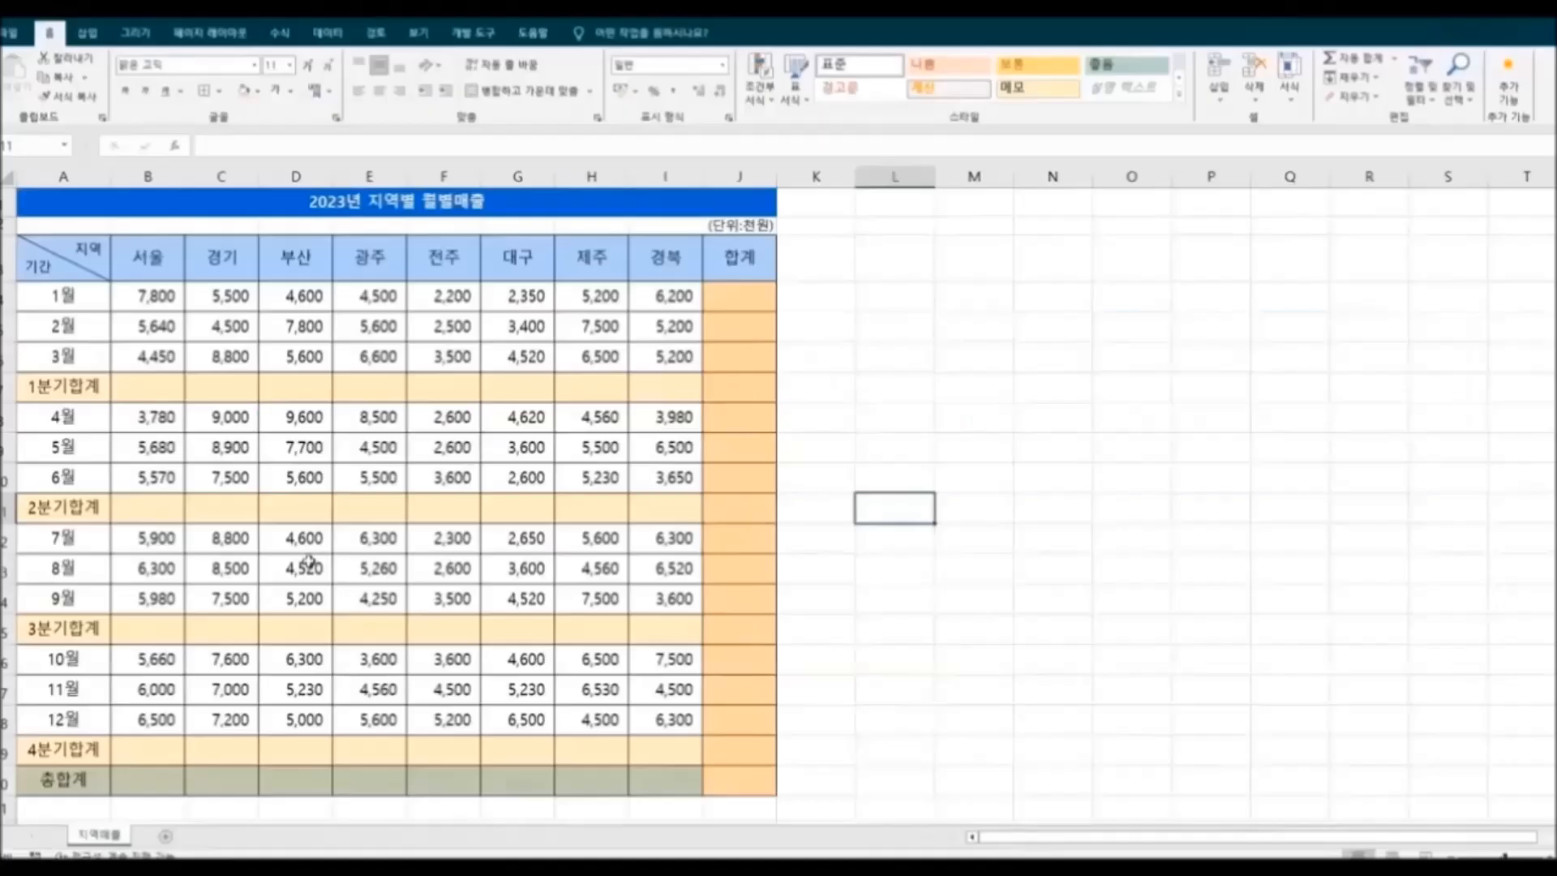
Examine the empty quarterly total rows, the 총합계 row and the 합계 column of the 2023 regional sales table.
left_click_drag(134, 393, 645, 393)
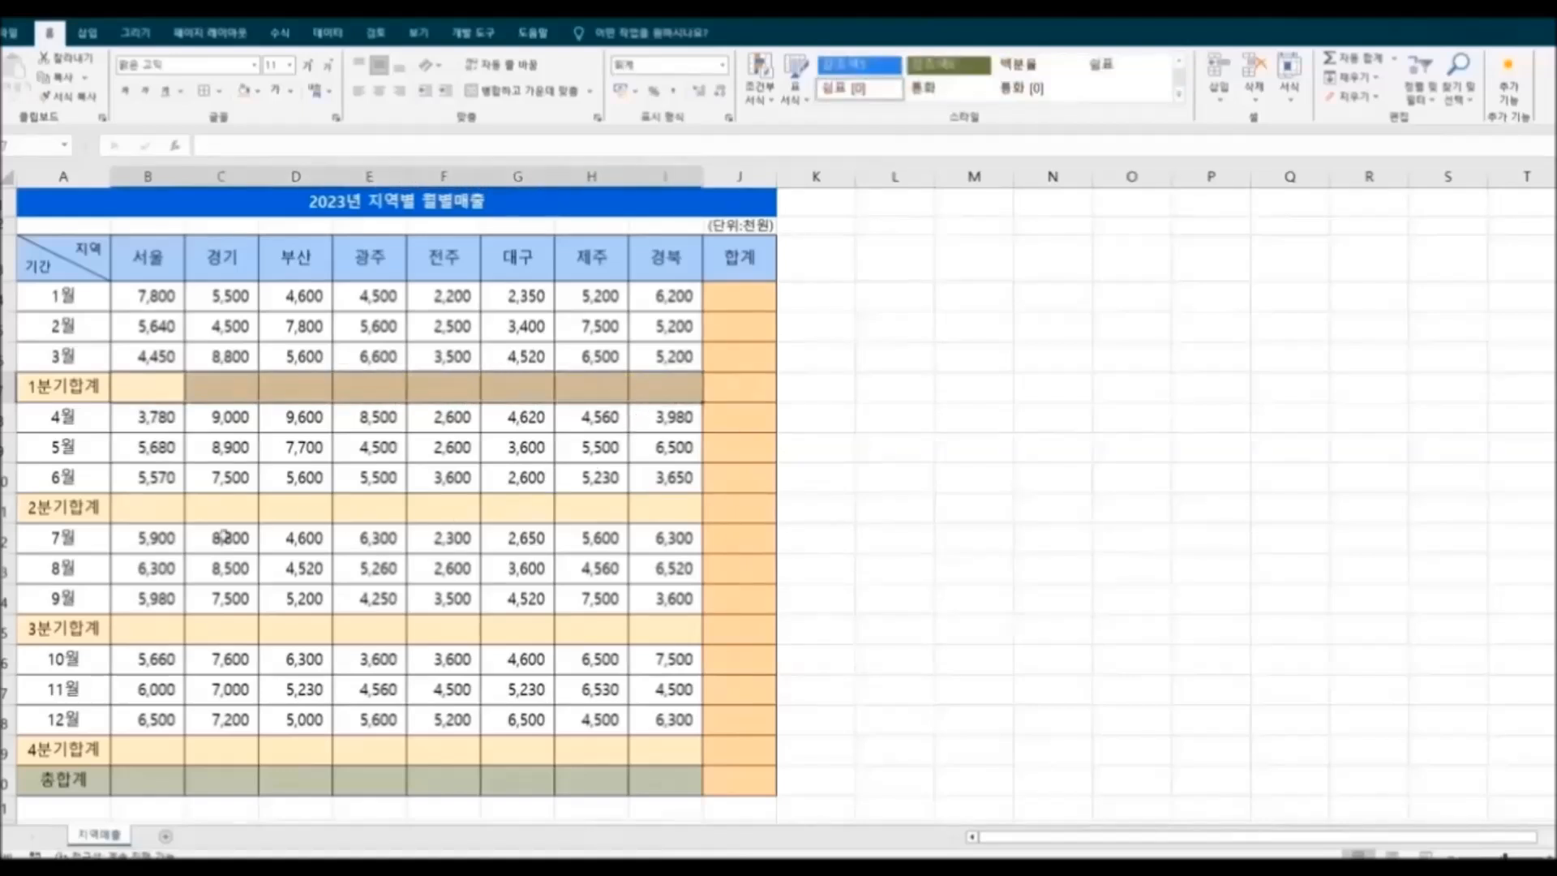
left_click_drag(146, 515, 636, 504)
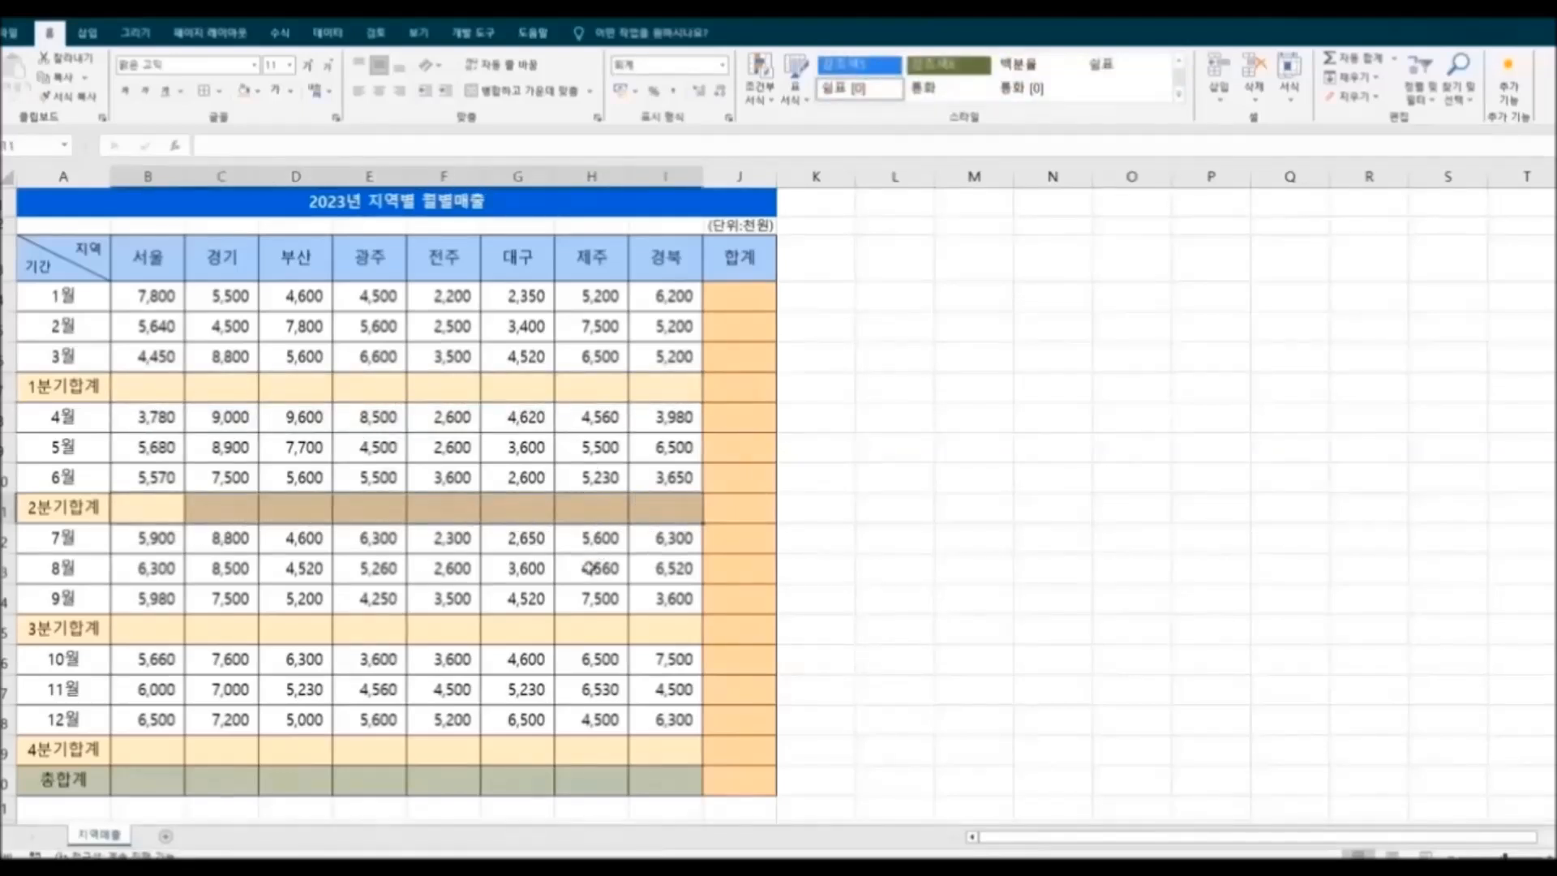
left_click_drag(140, 782, 638, 779)
left_click_drag(744, 309, 744, 764)
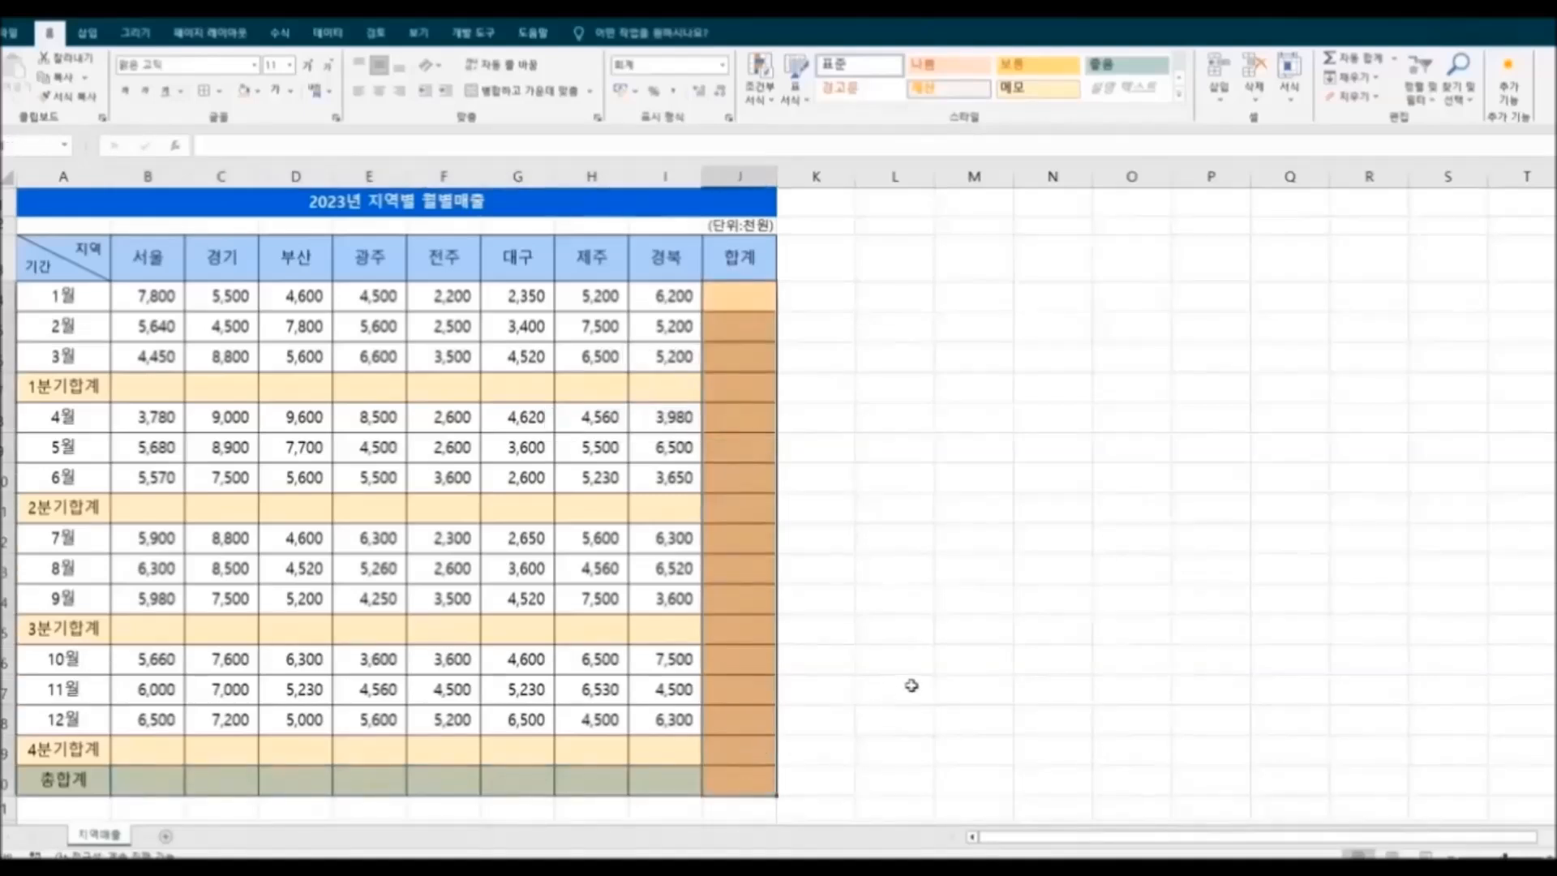
left_click(961, 685)
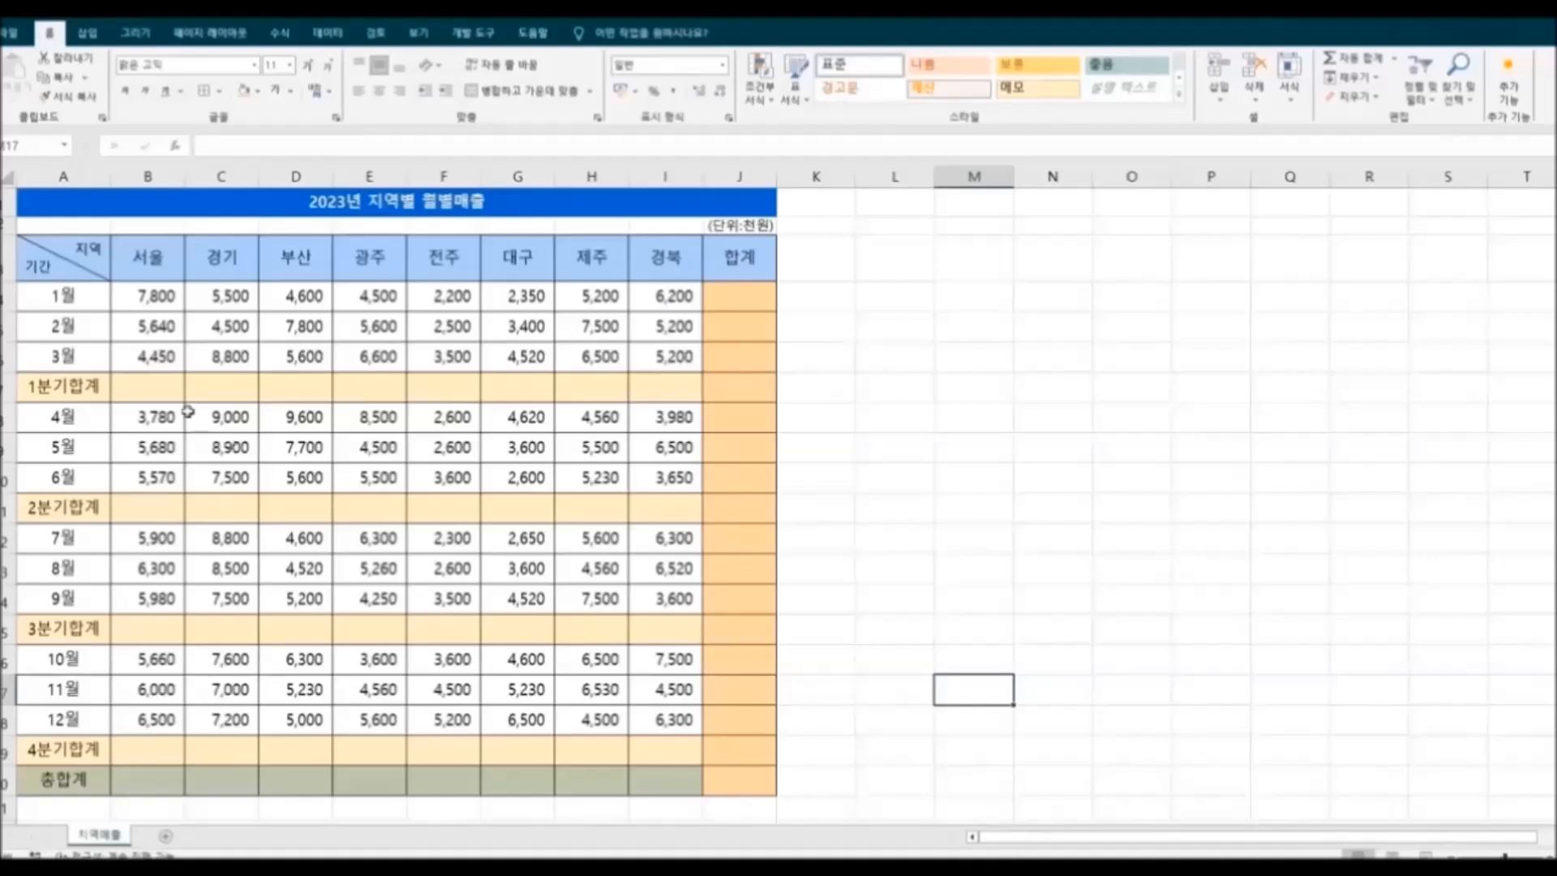
Fill the four quarterly total rows, the 총합계 row and the 합계 column J4:J20 at once with AutoSum sums.
left_click_drag(138, 389, 649, 387)
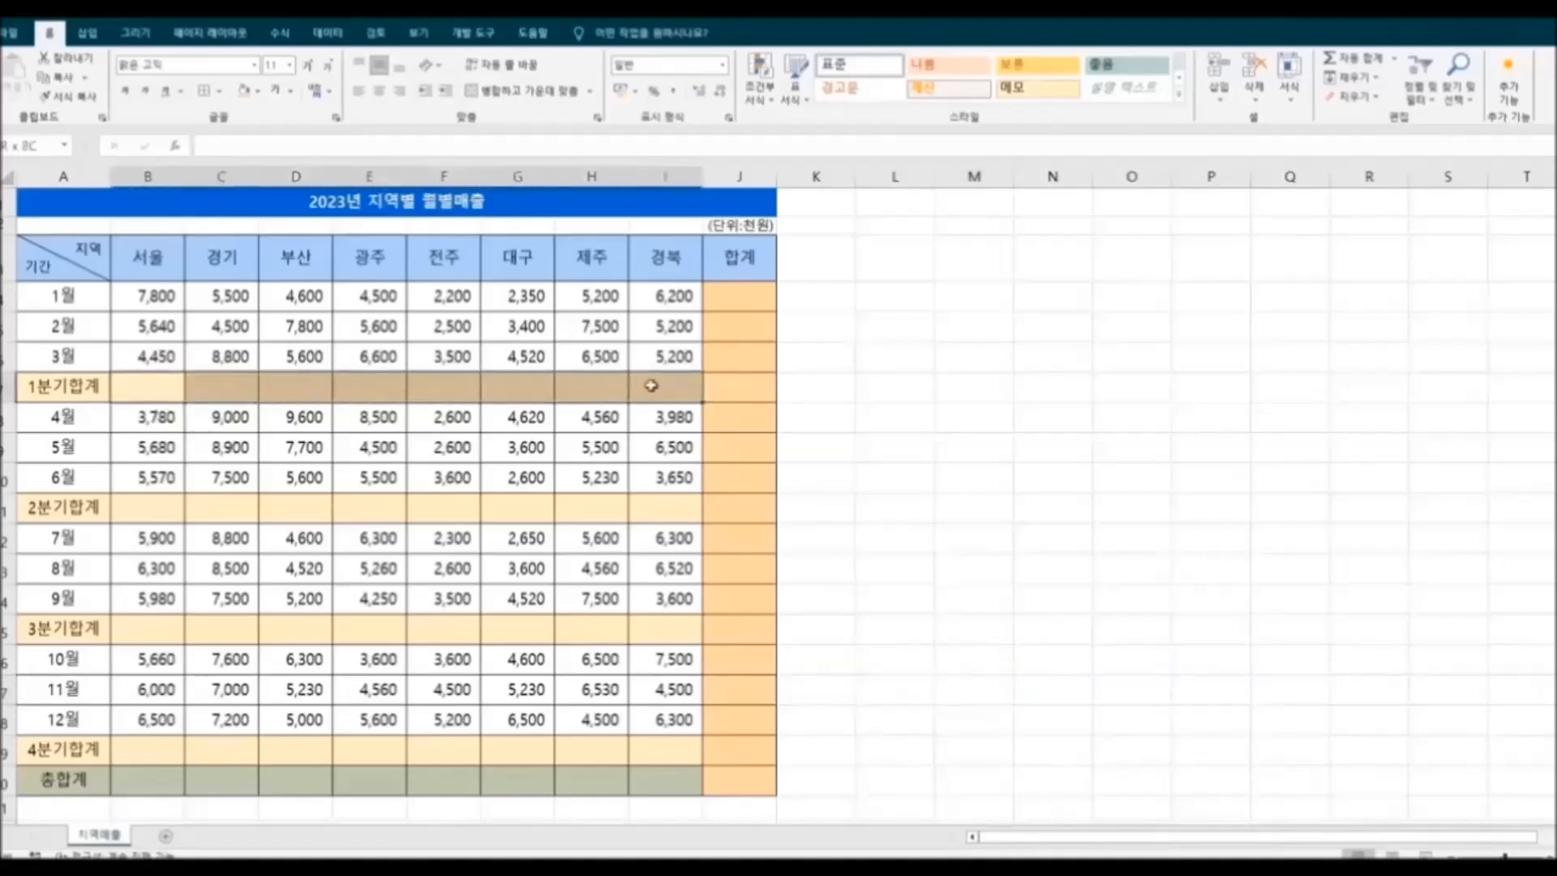
left_click_drag(149, 510, 643, 506)
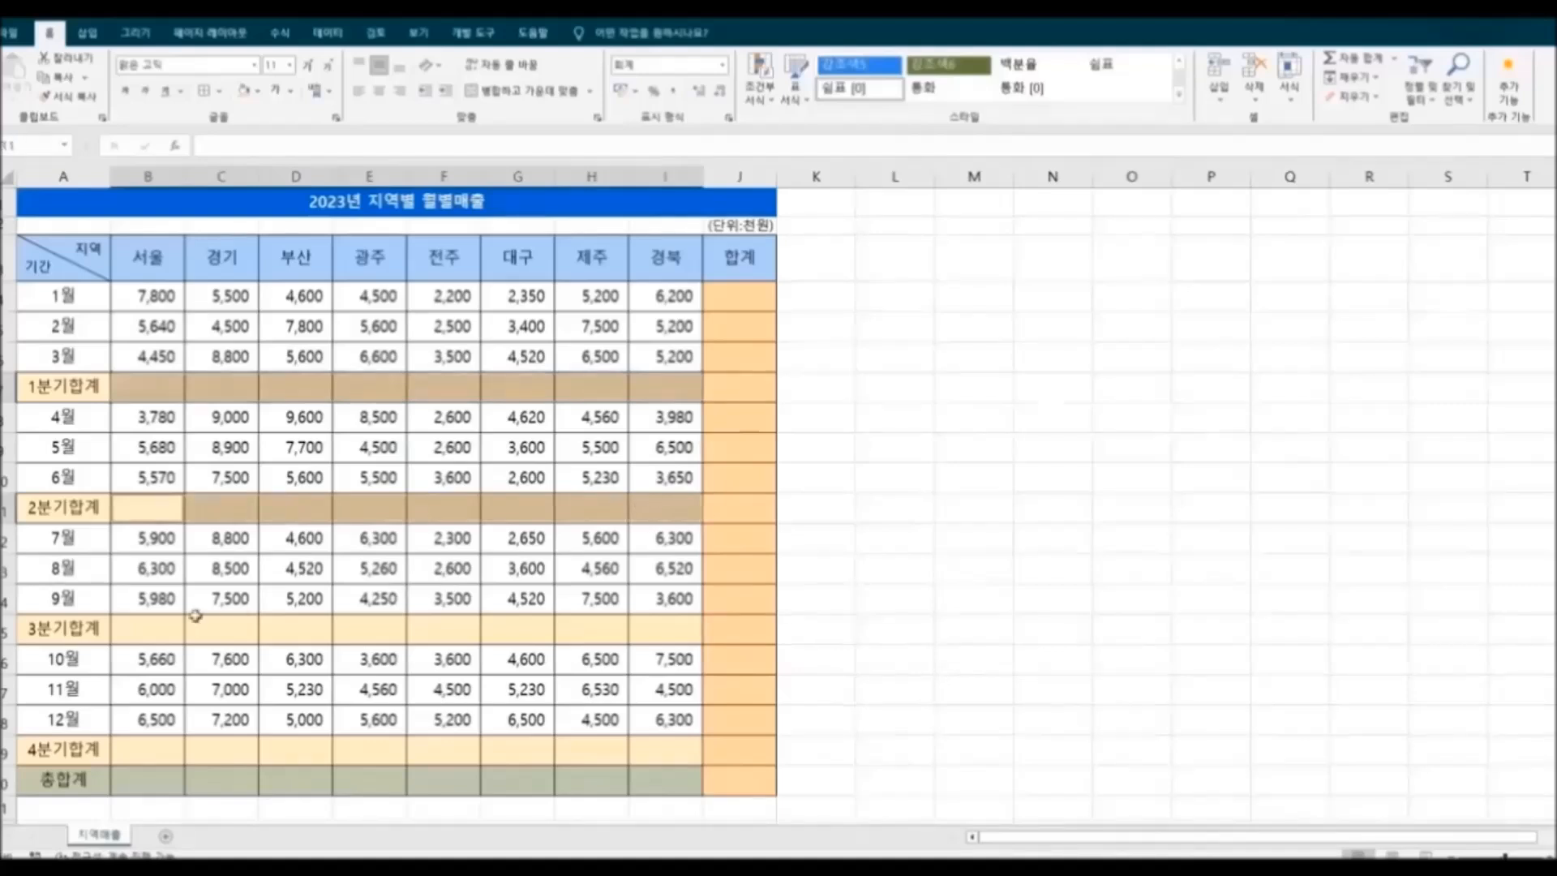
left_click_drag(148, 625, 640, 635)
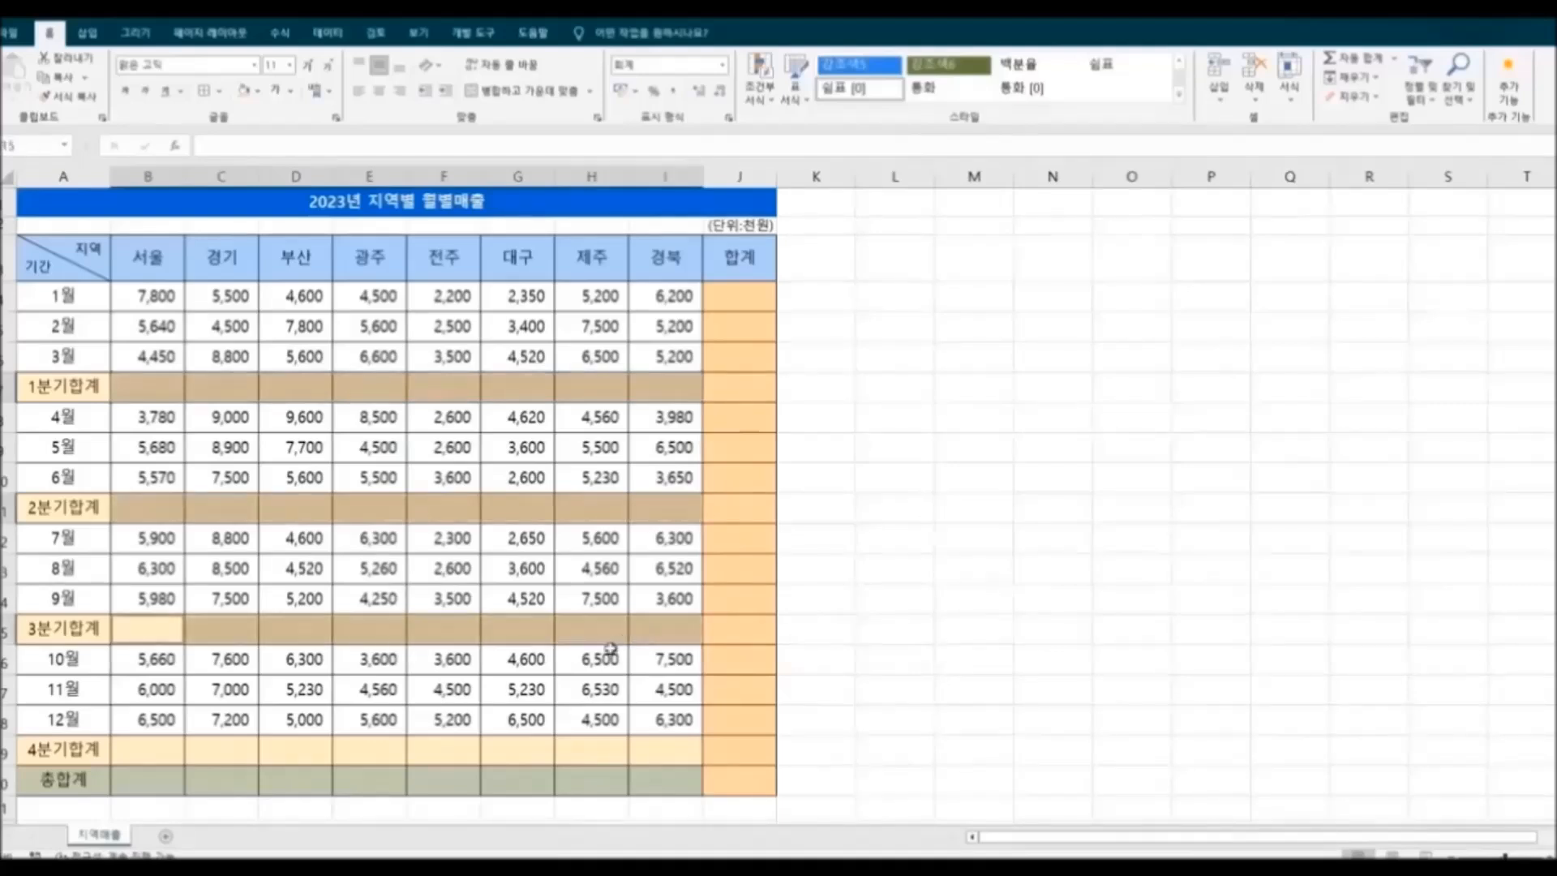
left_click_drag(159, 750, 646, 761)
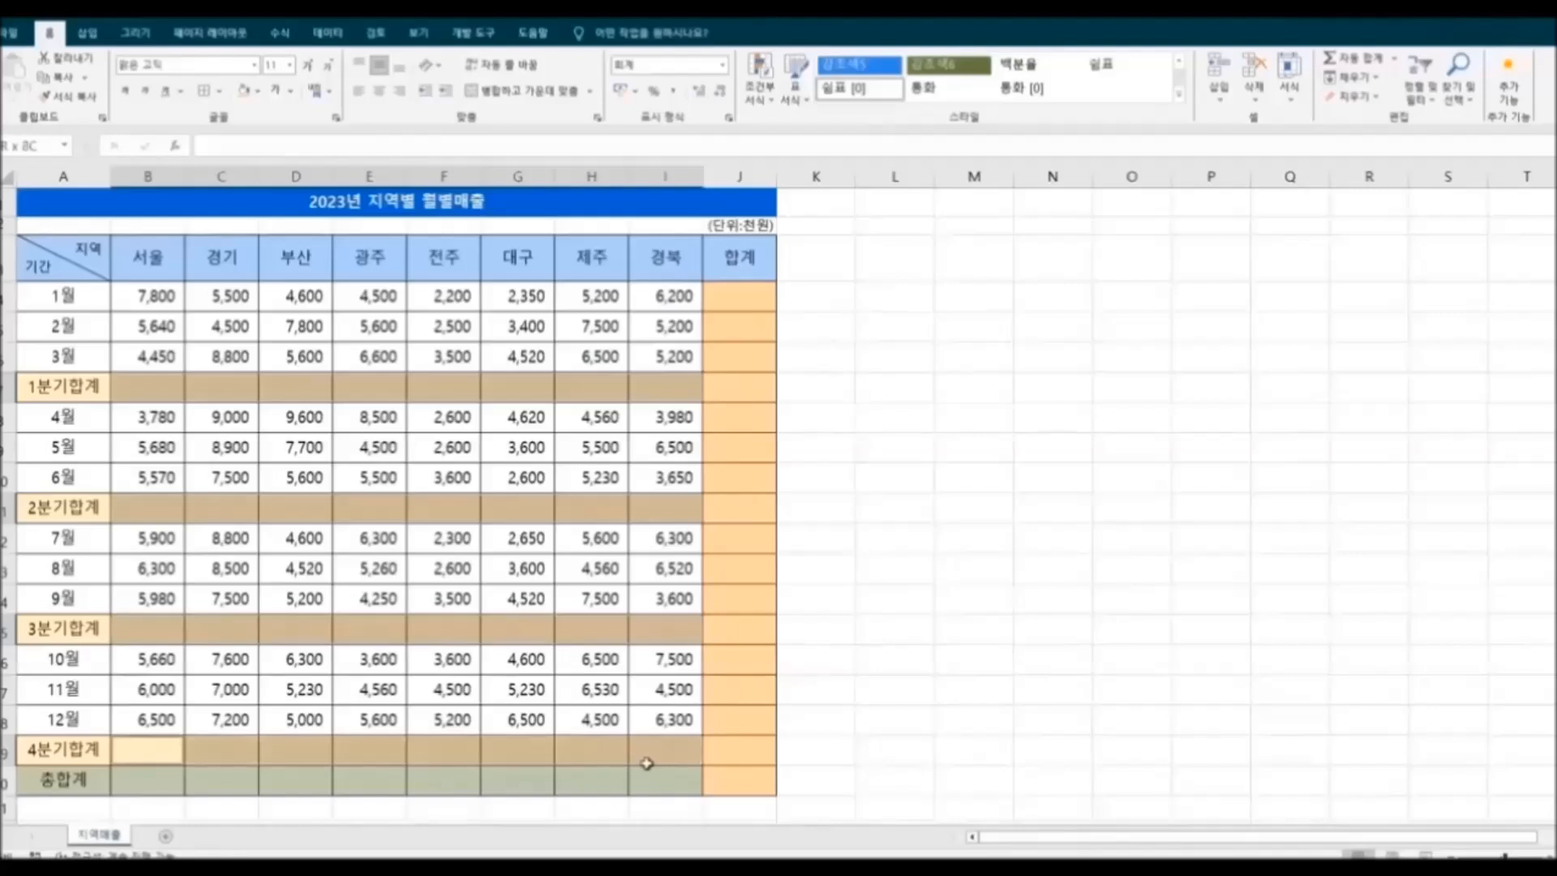
left_click_drag(146, 786, 647, 782)
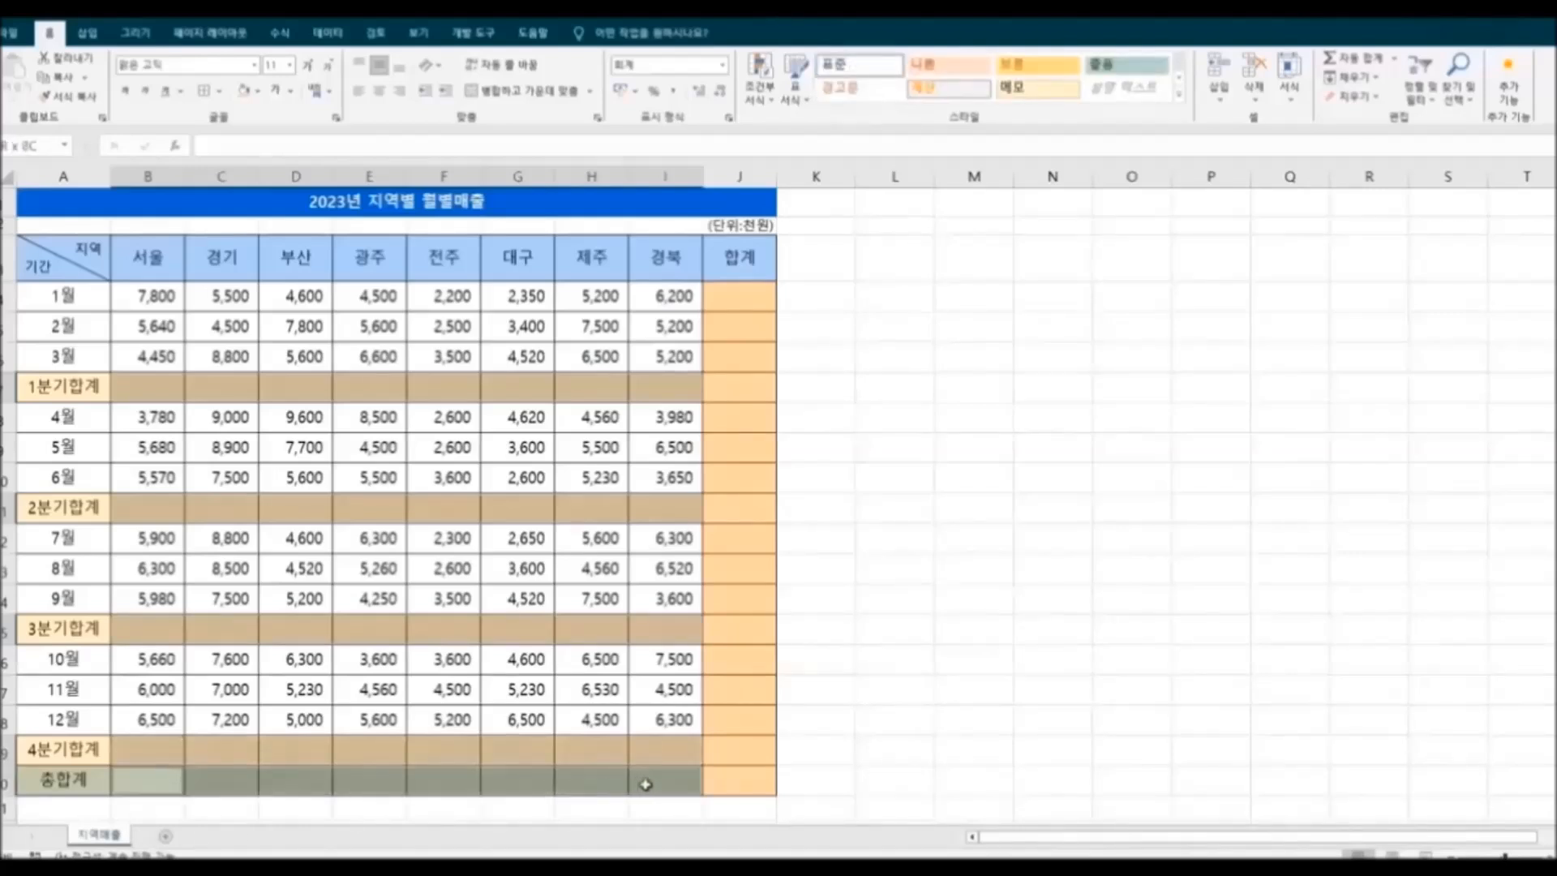
left_click_drag(741, 289, 738, 777)
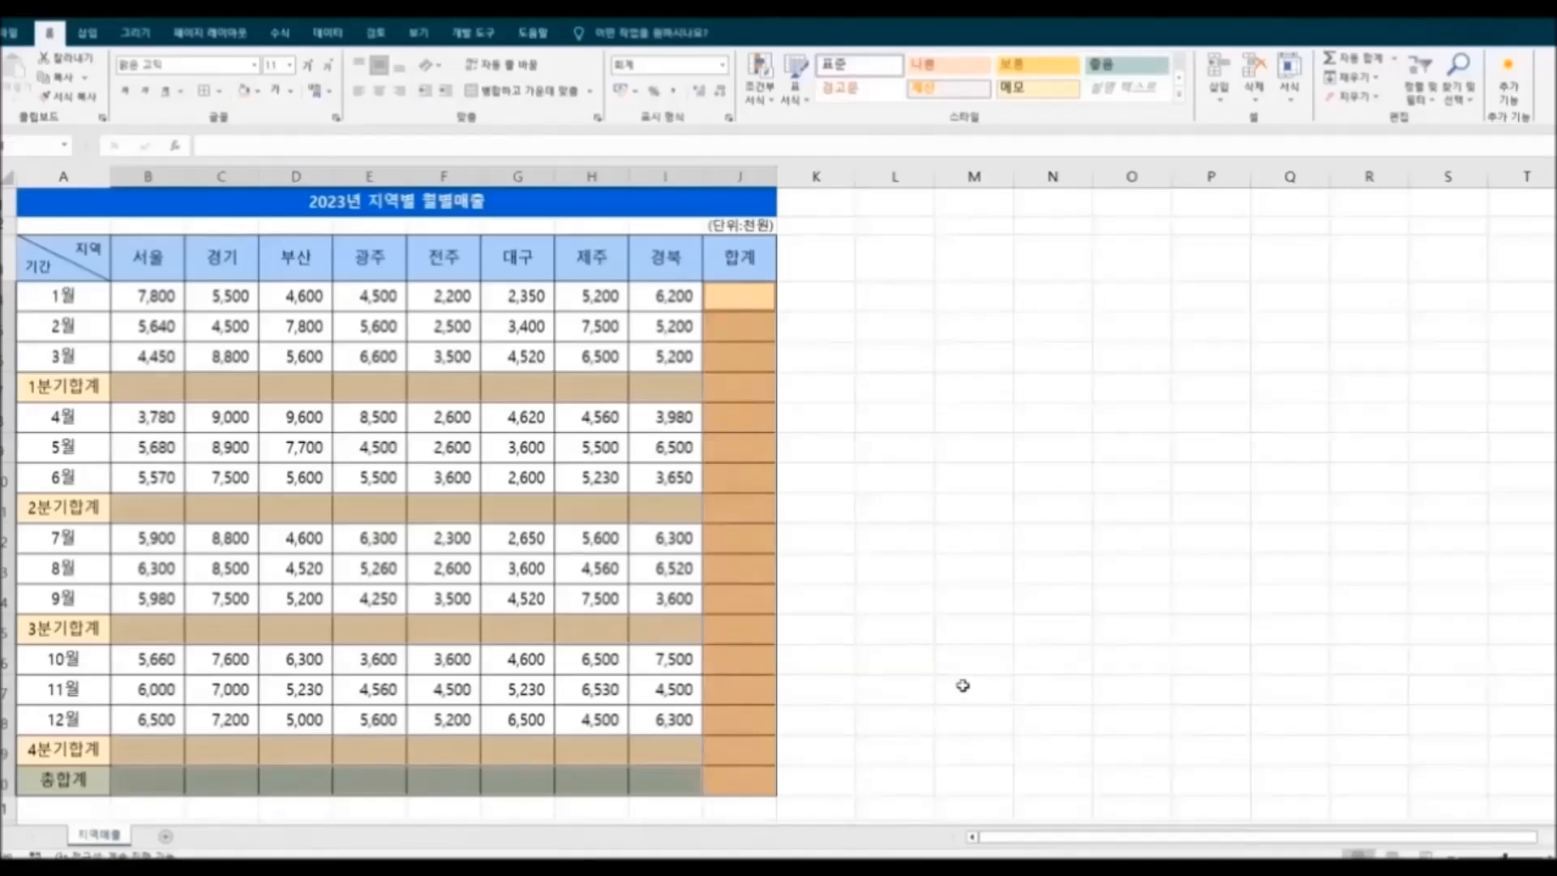
left_click(280, 32)
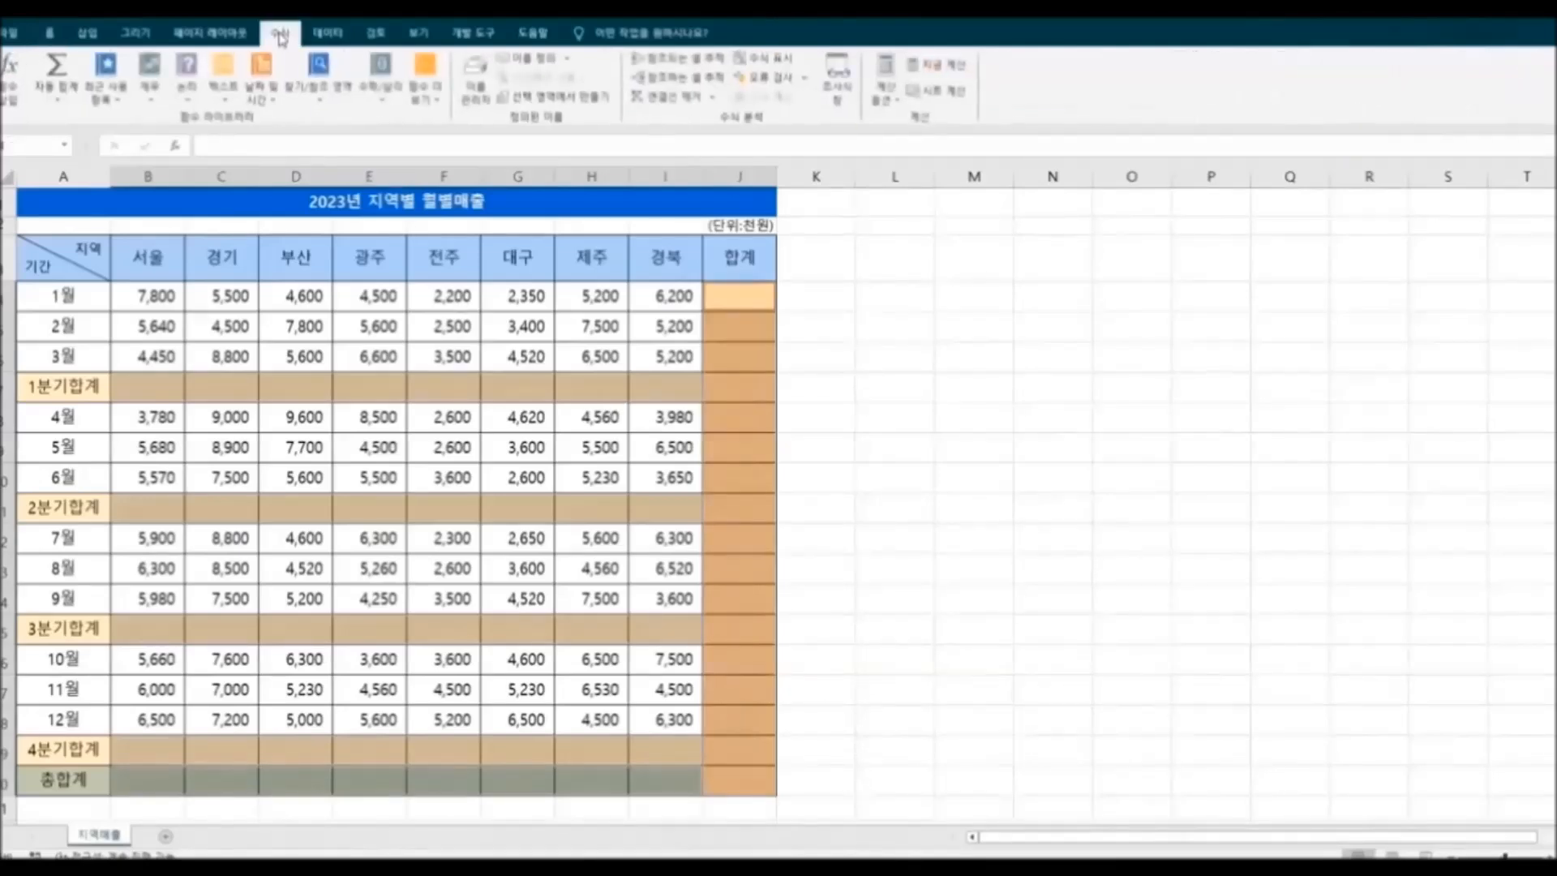
left_click(58, 101)
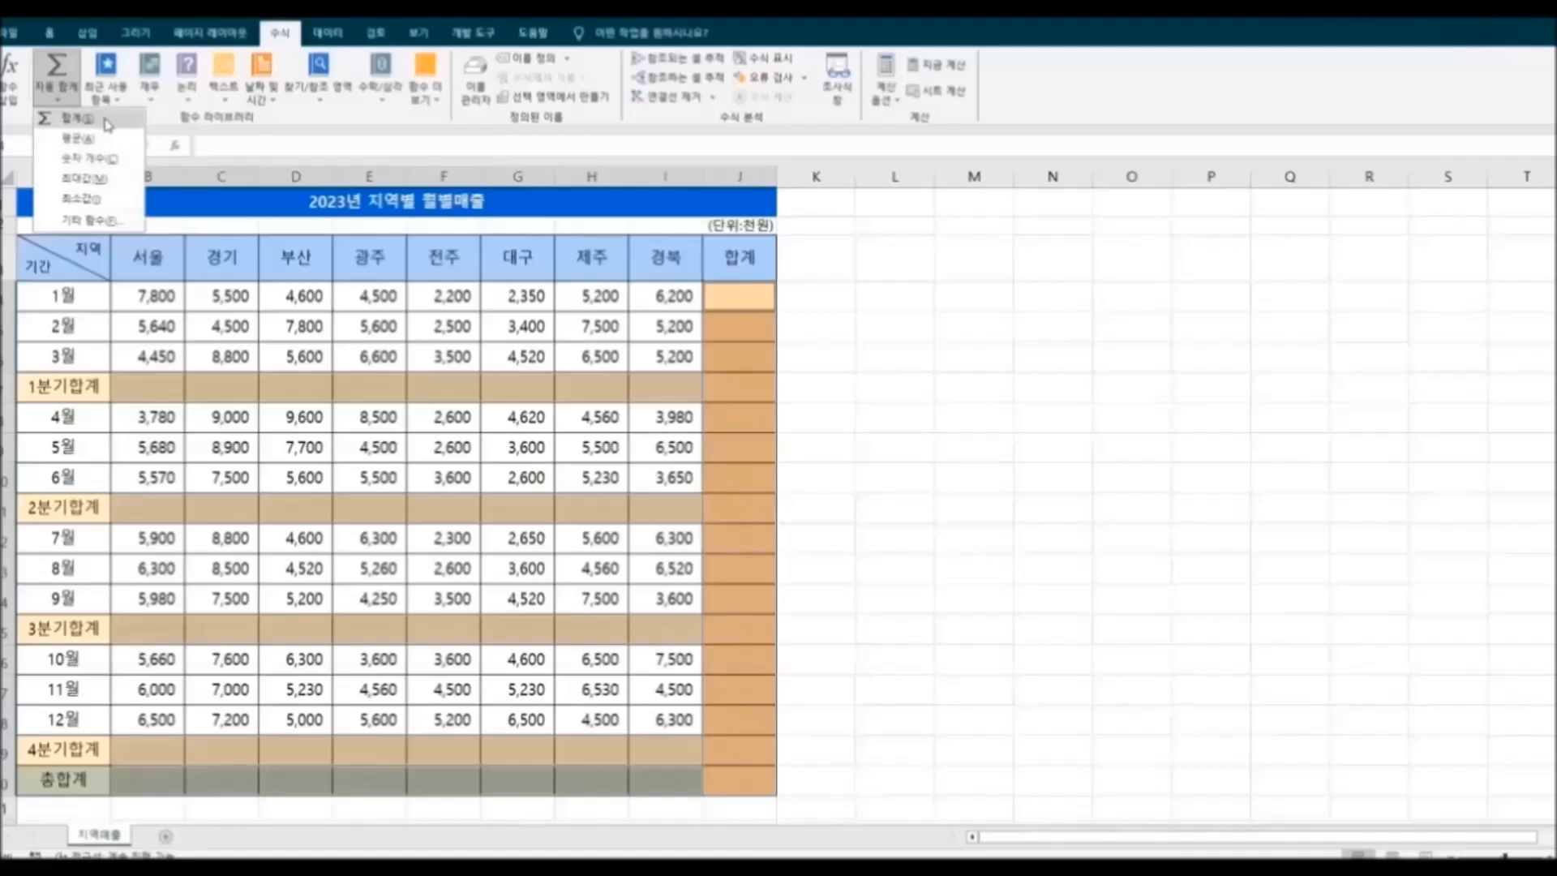
left_click(77, 113)
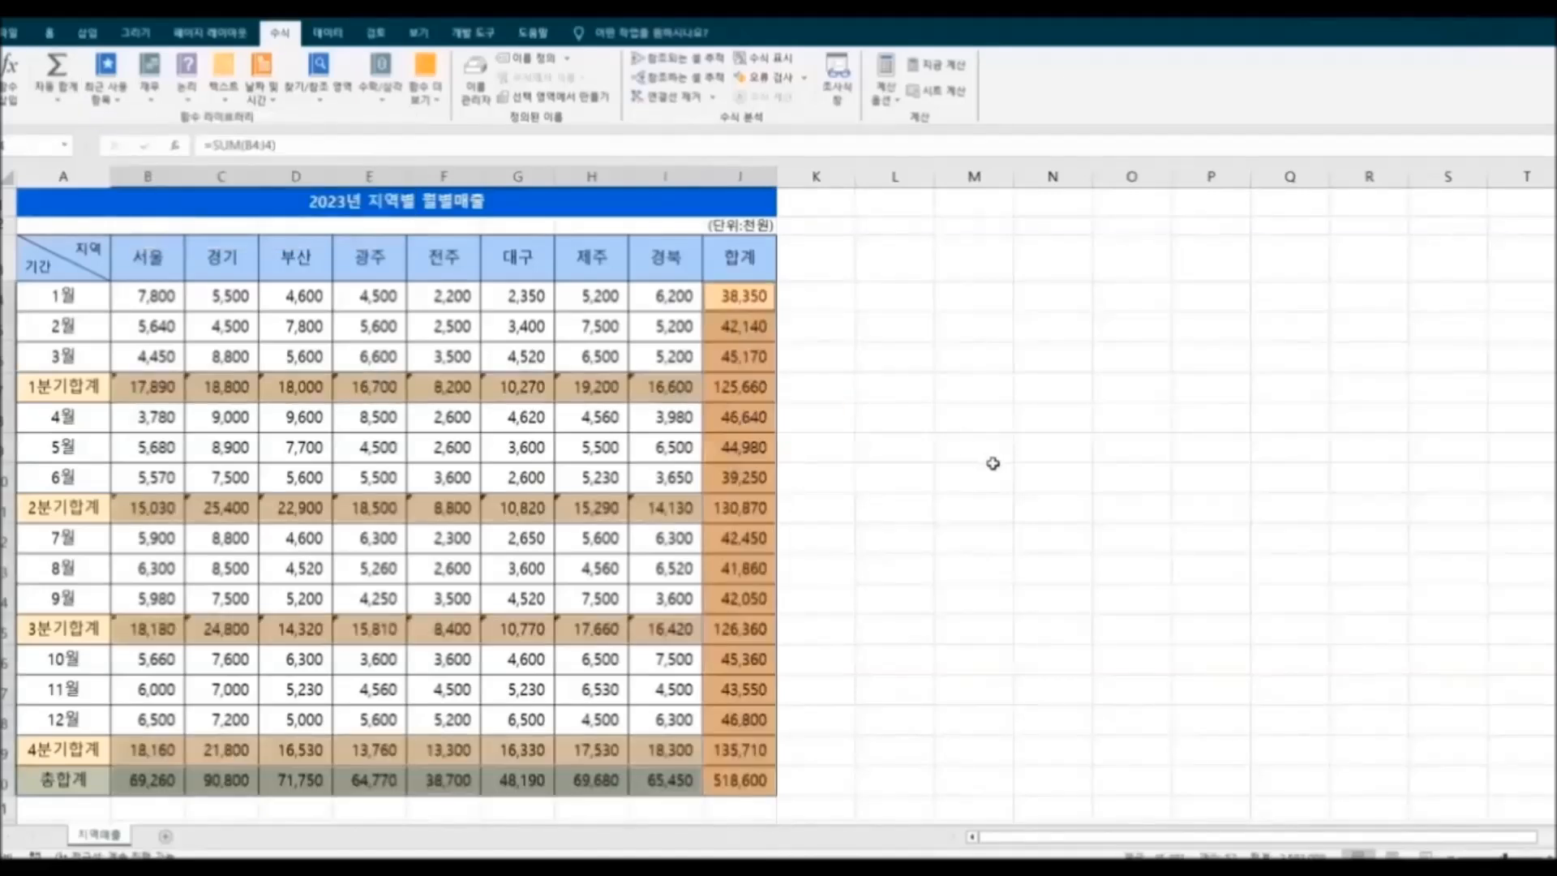
left_click(1000, 471)
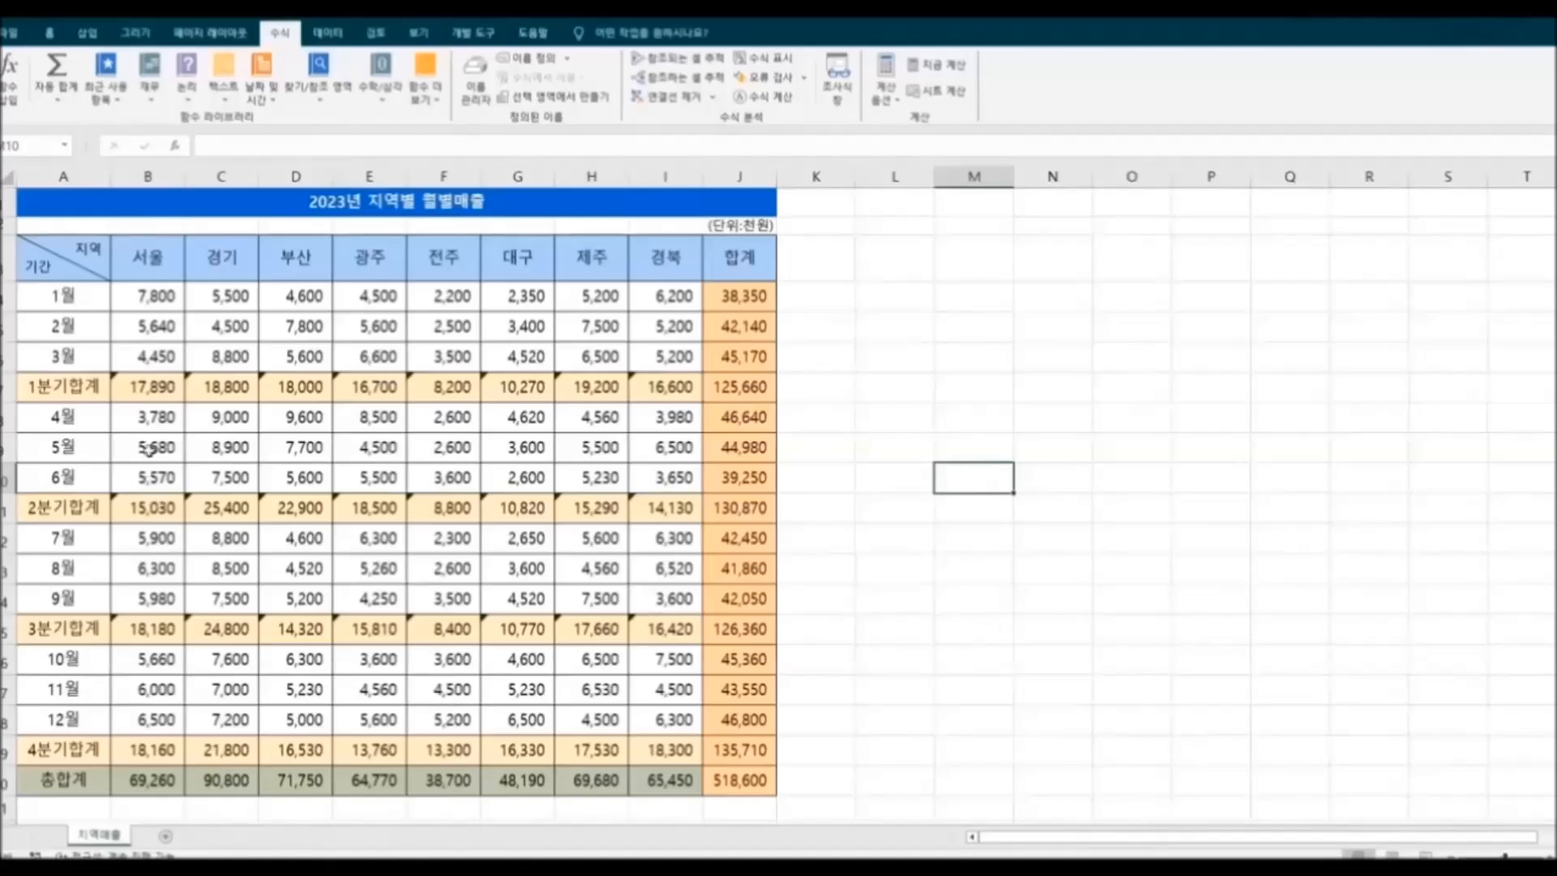
Ignore the formula error flags on the 1분기합계 cells B7:I7.
left_click(133, 391)
key("shift+Right")
key("shift+Right")
key("shift+Right")
key("shift+Right")
key("shift+Right")
key("shift+Right")
key("shift+Right")
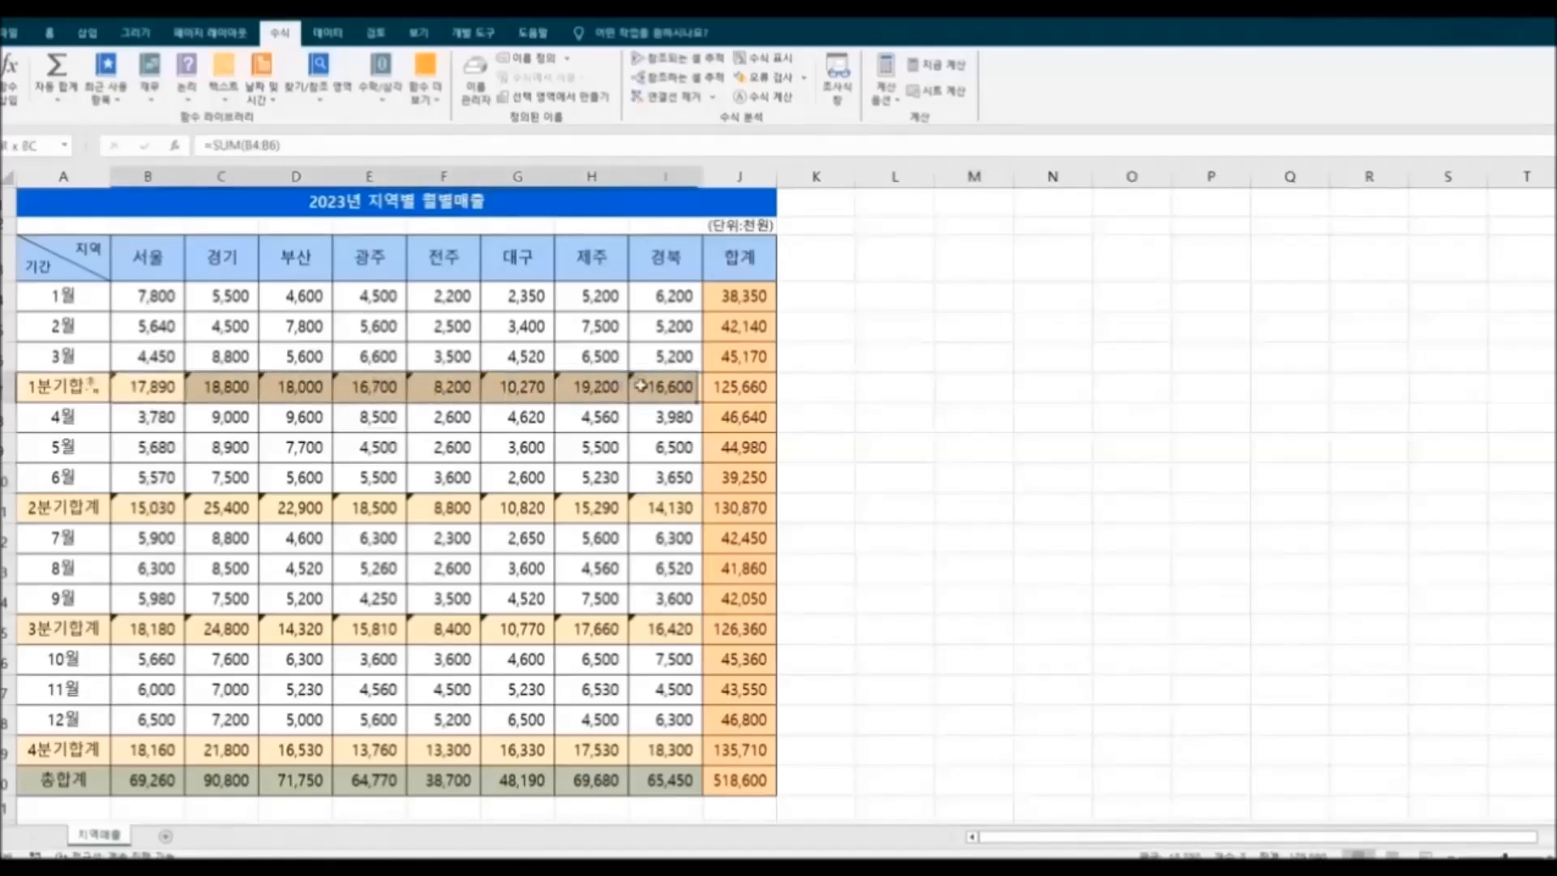
left_click(102, 382)
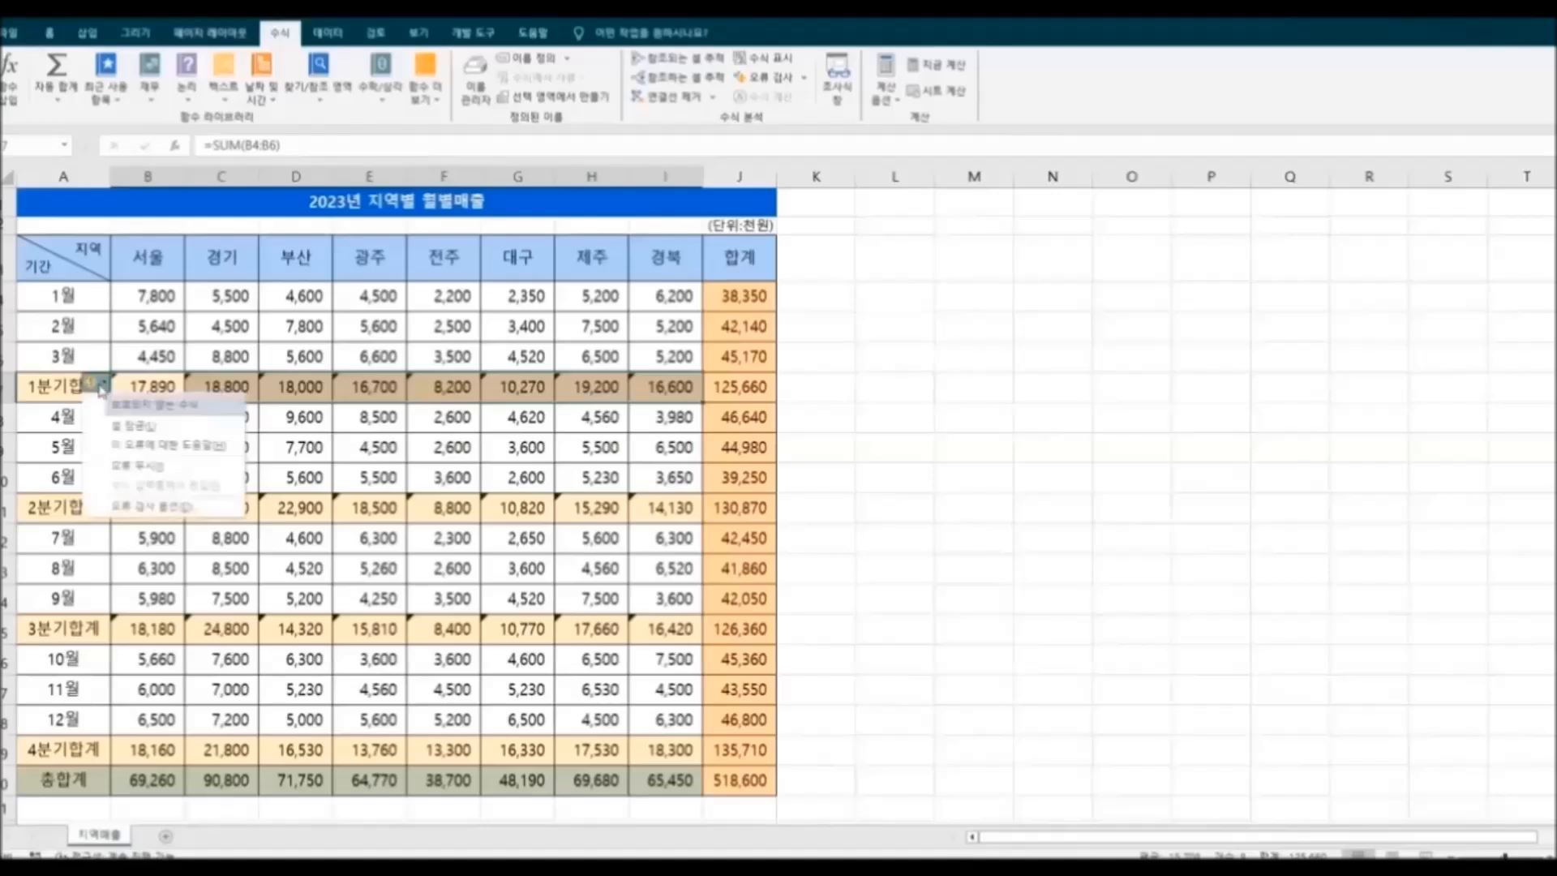
left_click(170, 464)
Ignore the formula error flags on the 2분기합계 cells B11:I11 and the 3분기합계 cells B15:I15.
left_click_drag(150, 507, 661, 506)
left_click(101, 505)
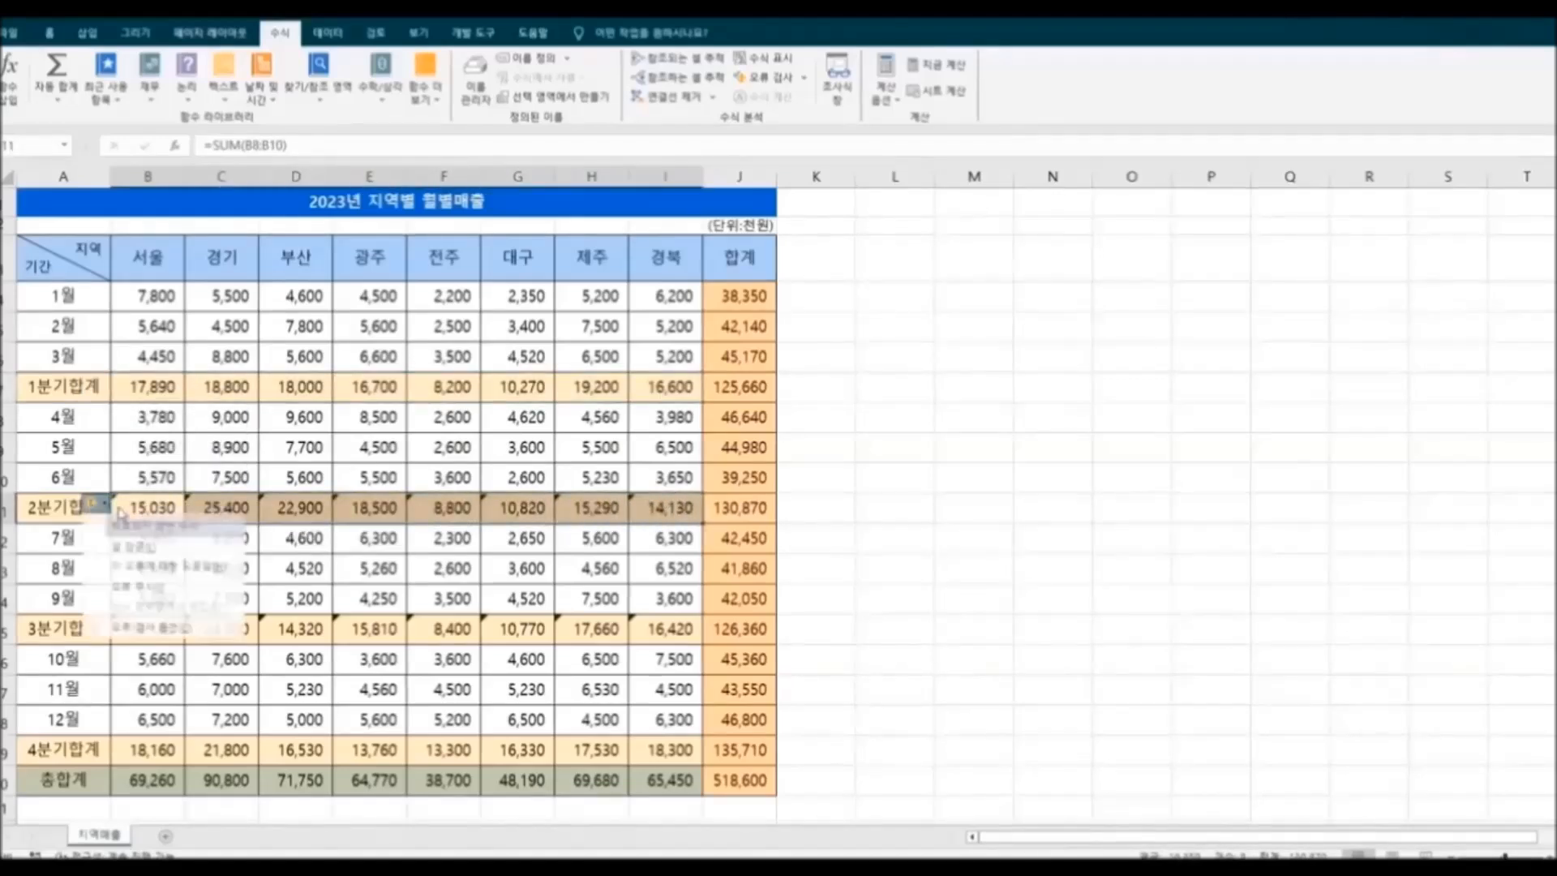
left_click(156, 588)
left_click_drag(150, 637, 649, 637)
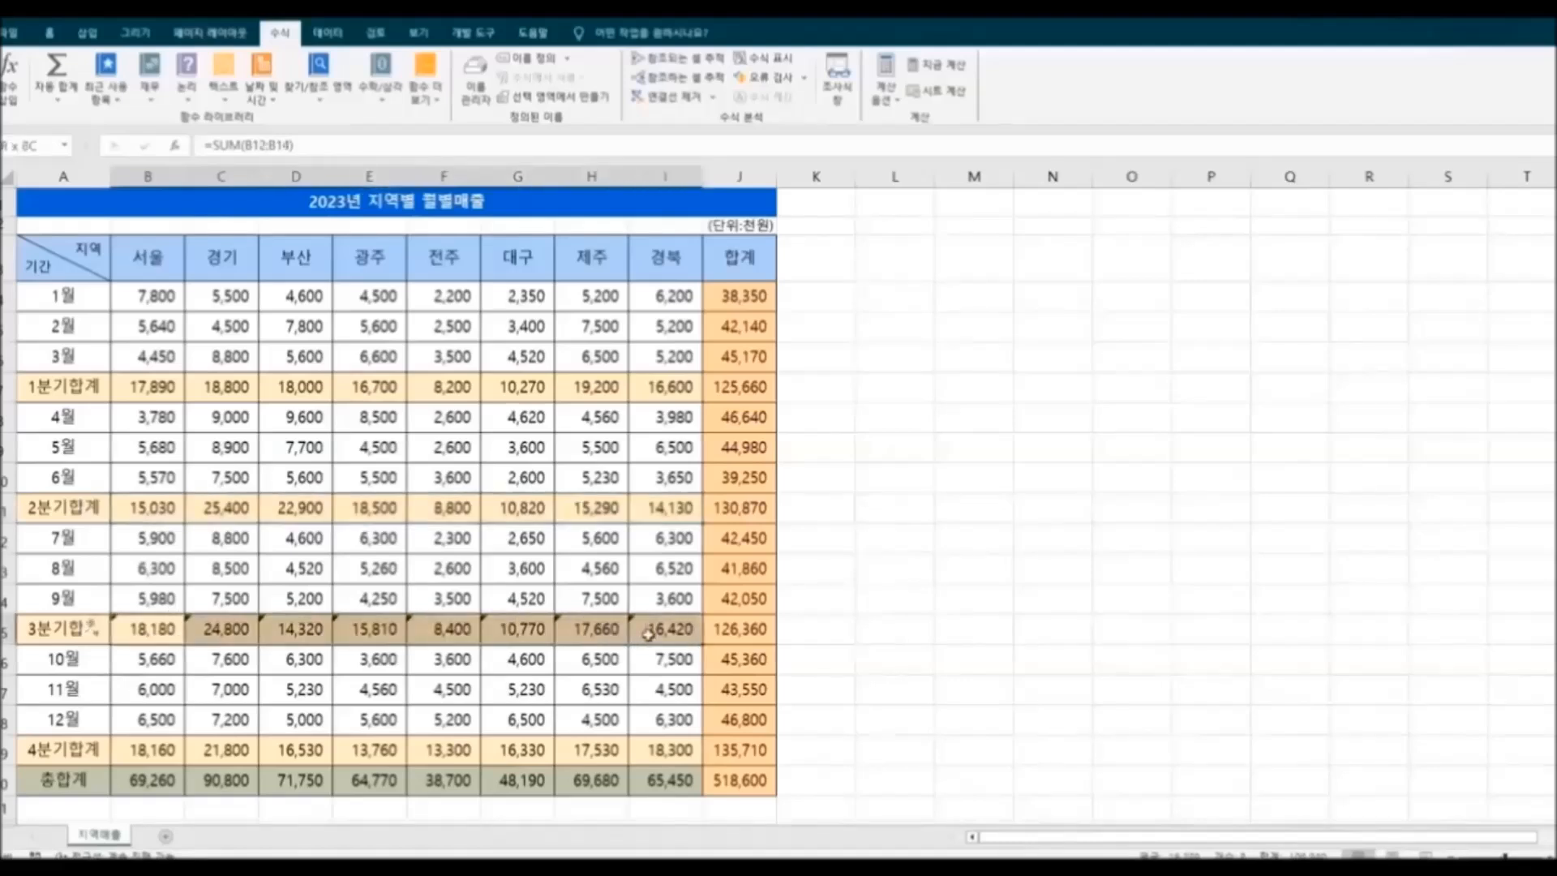
left_click(101, 629)
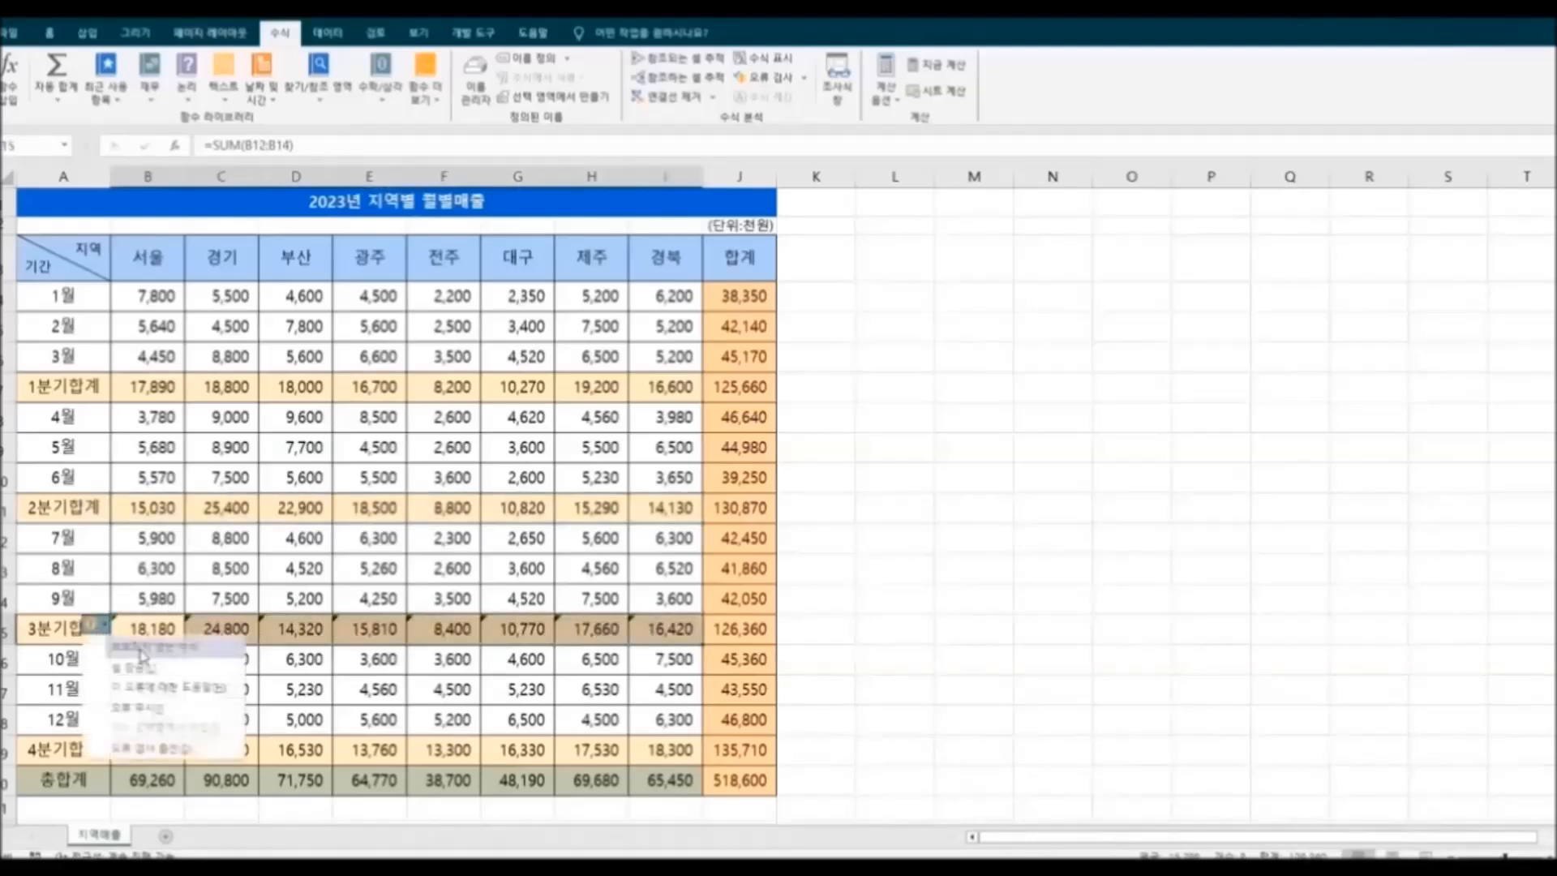
left_click(157, 709)
left_click(963, 626)
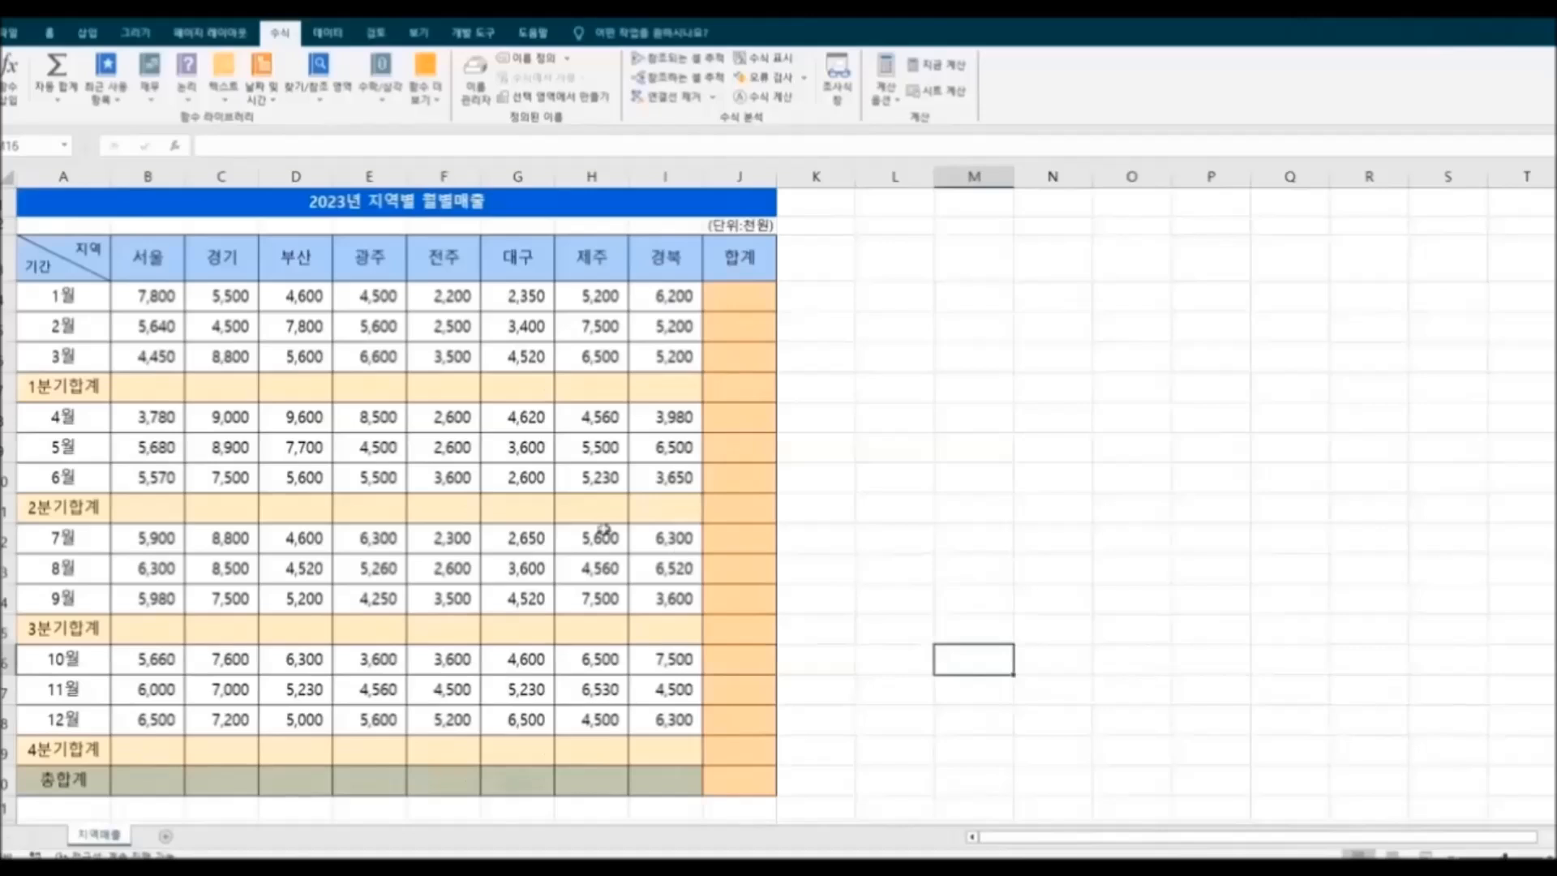
Turn off background error checking (다른 작업을 수행하면서 오류 검사) in the Excel formula options.
left_click(11, 33)
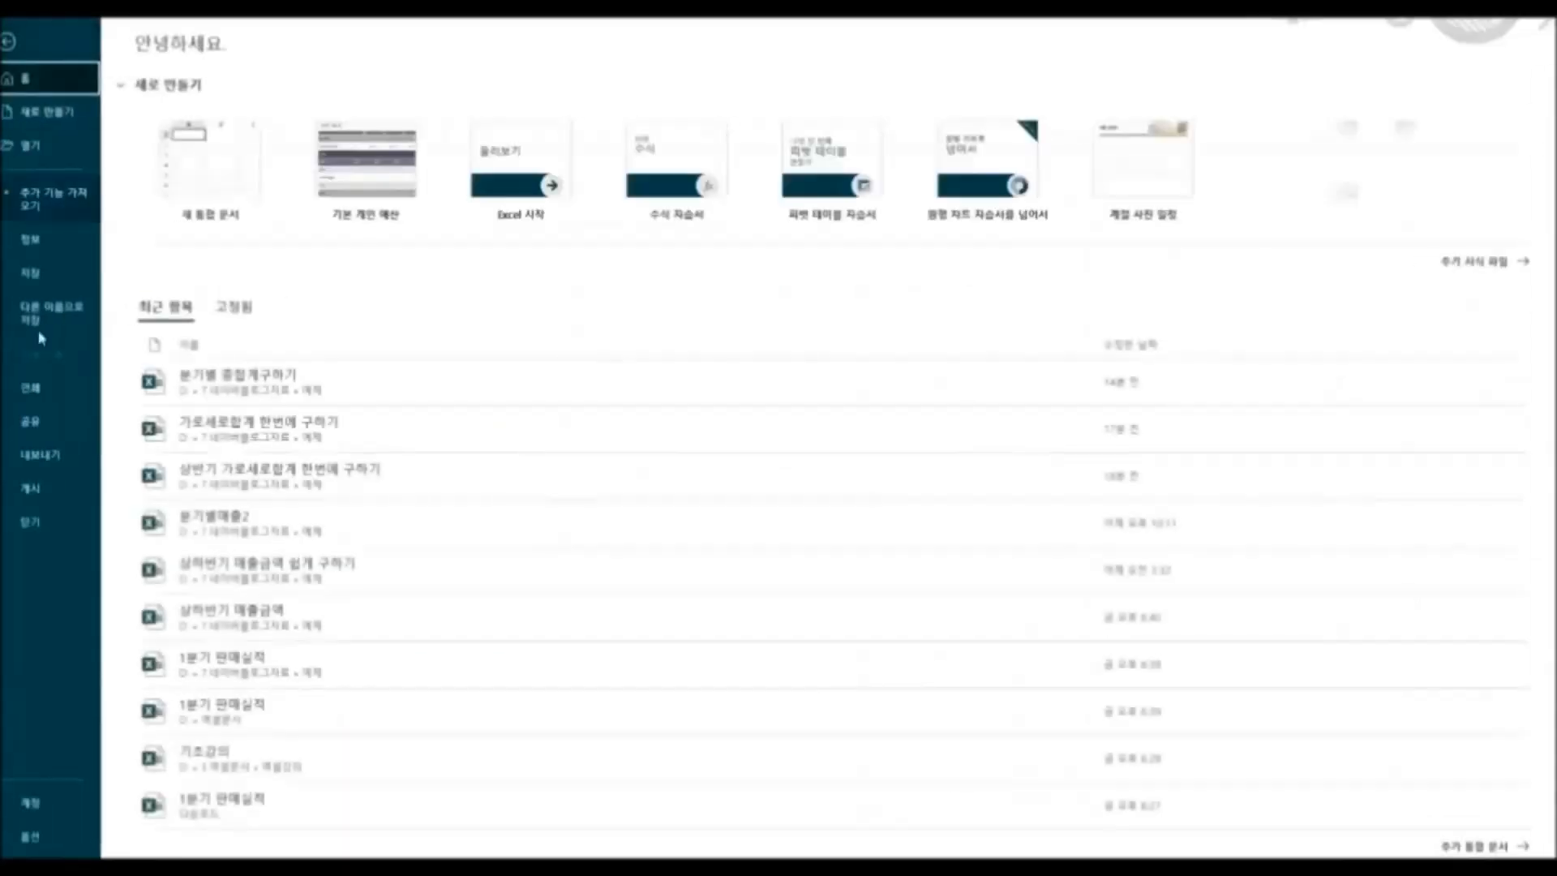
left_click(30, 836)
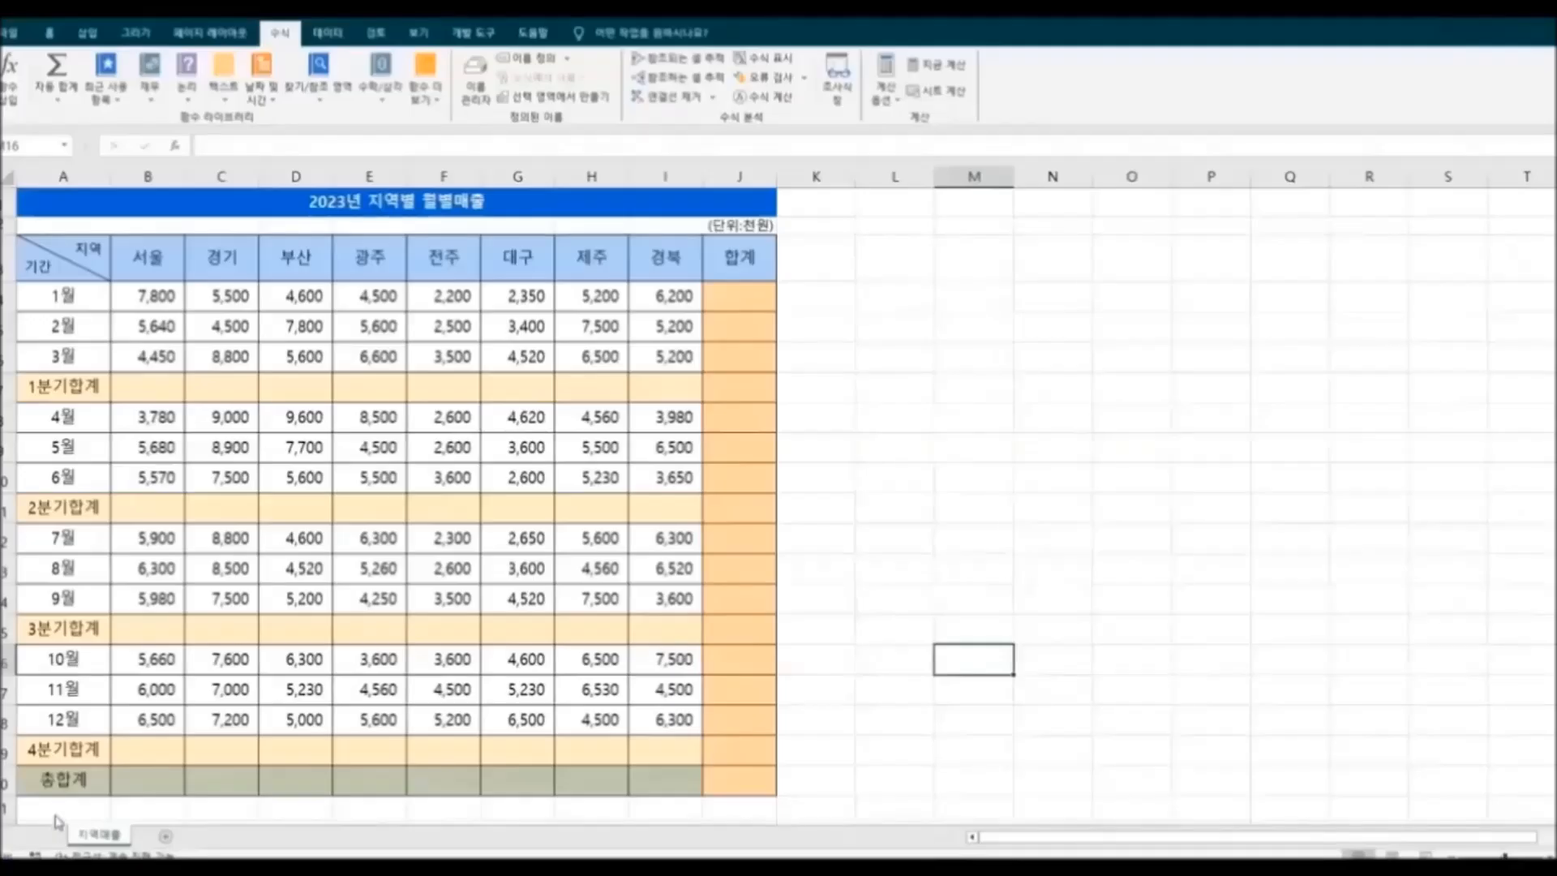
left_click(420, 210)
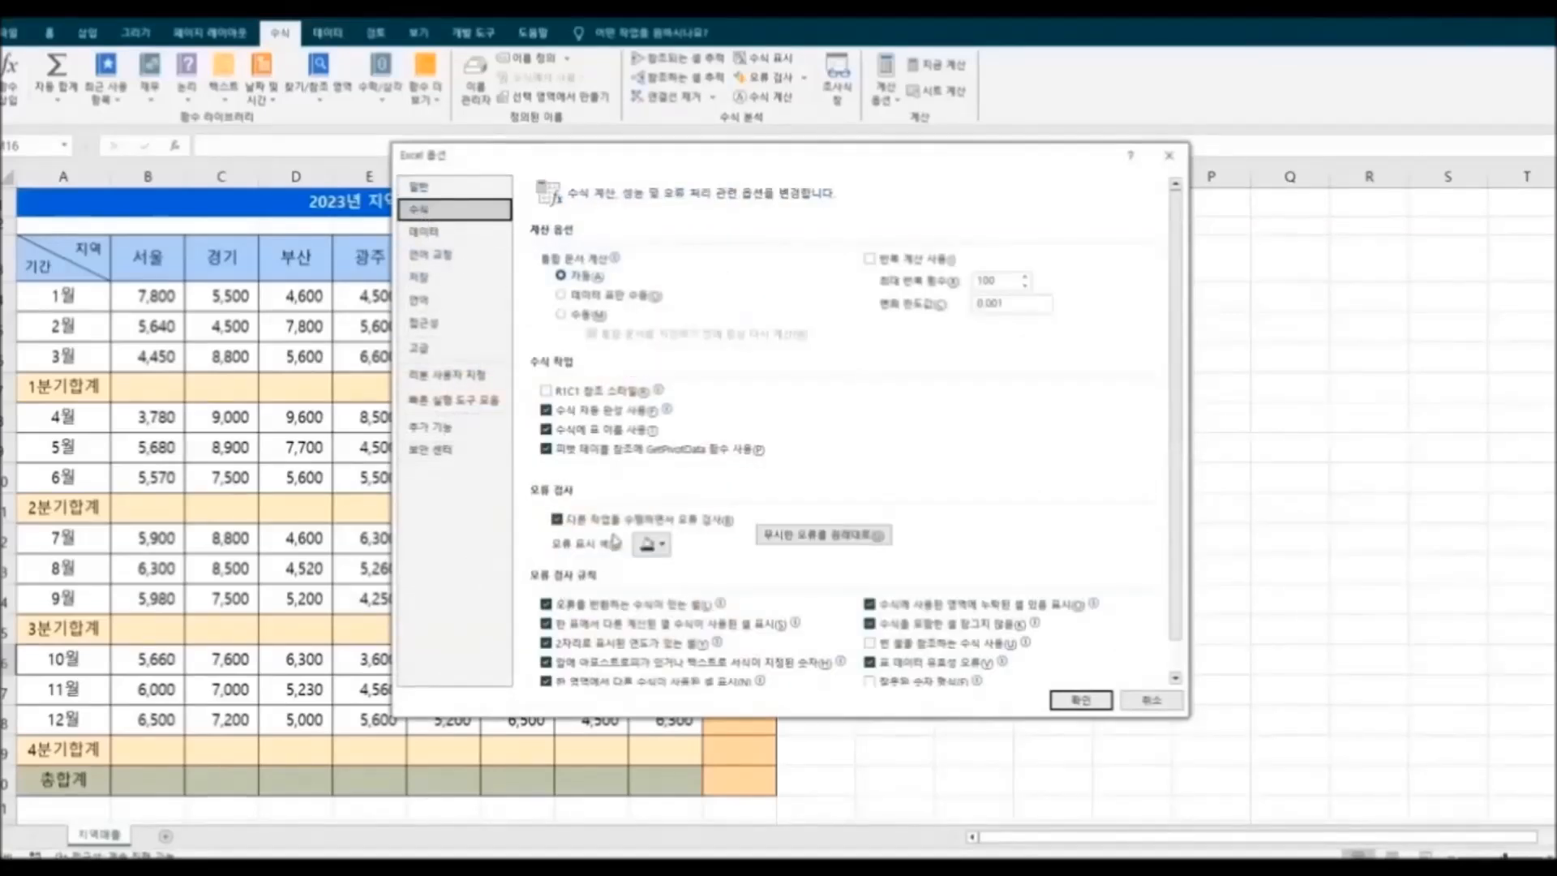
left_click(658, 519)
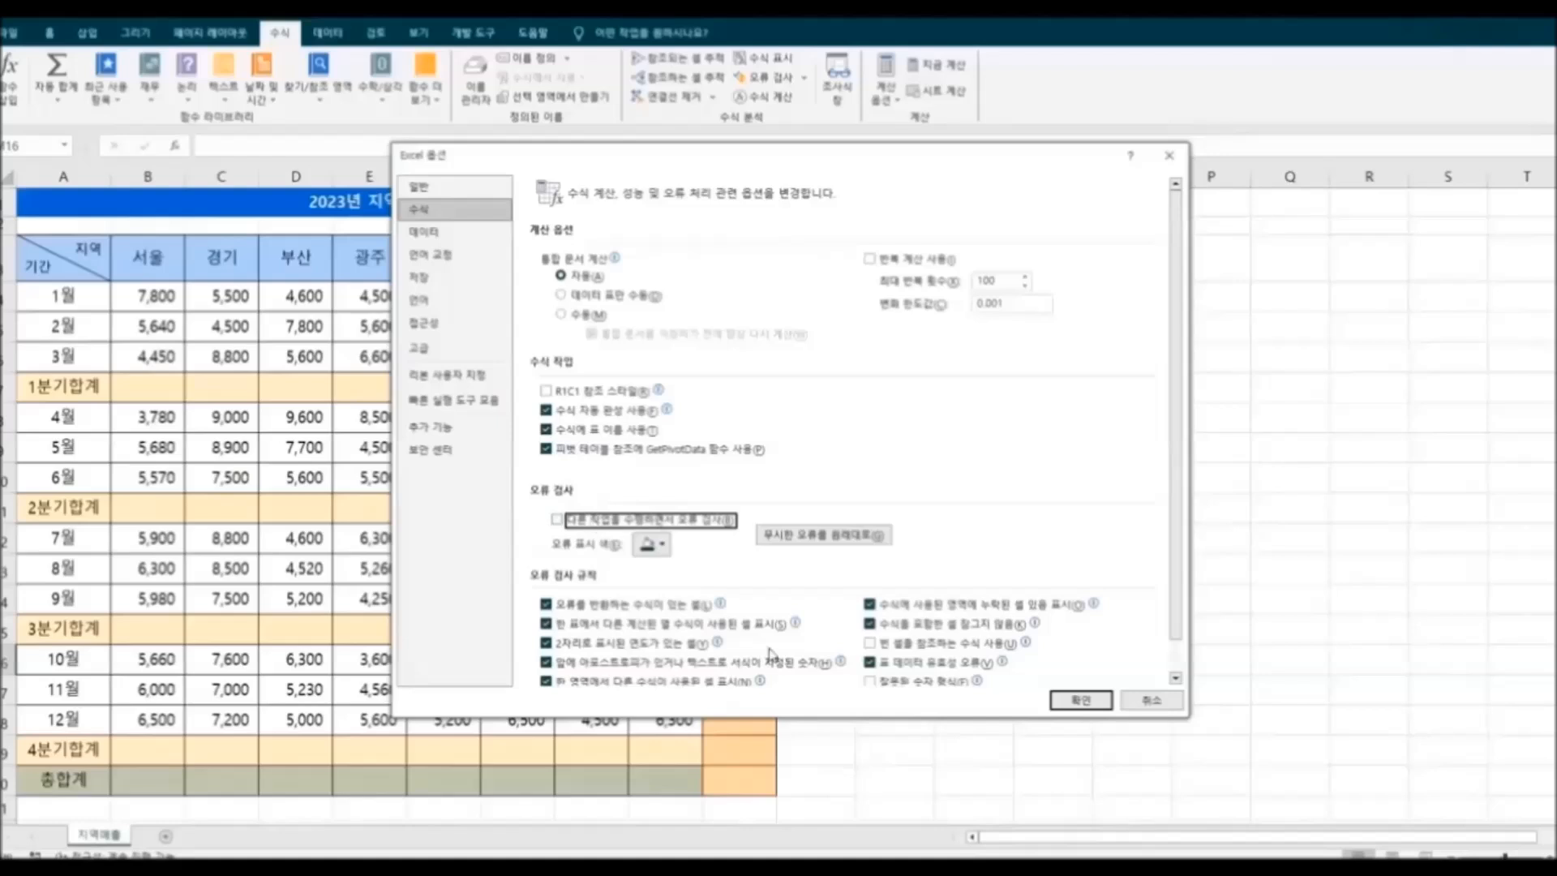
left_click(1073, 702)
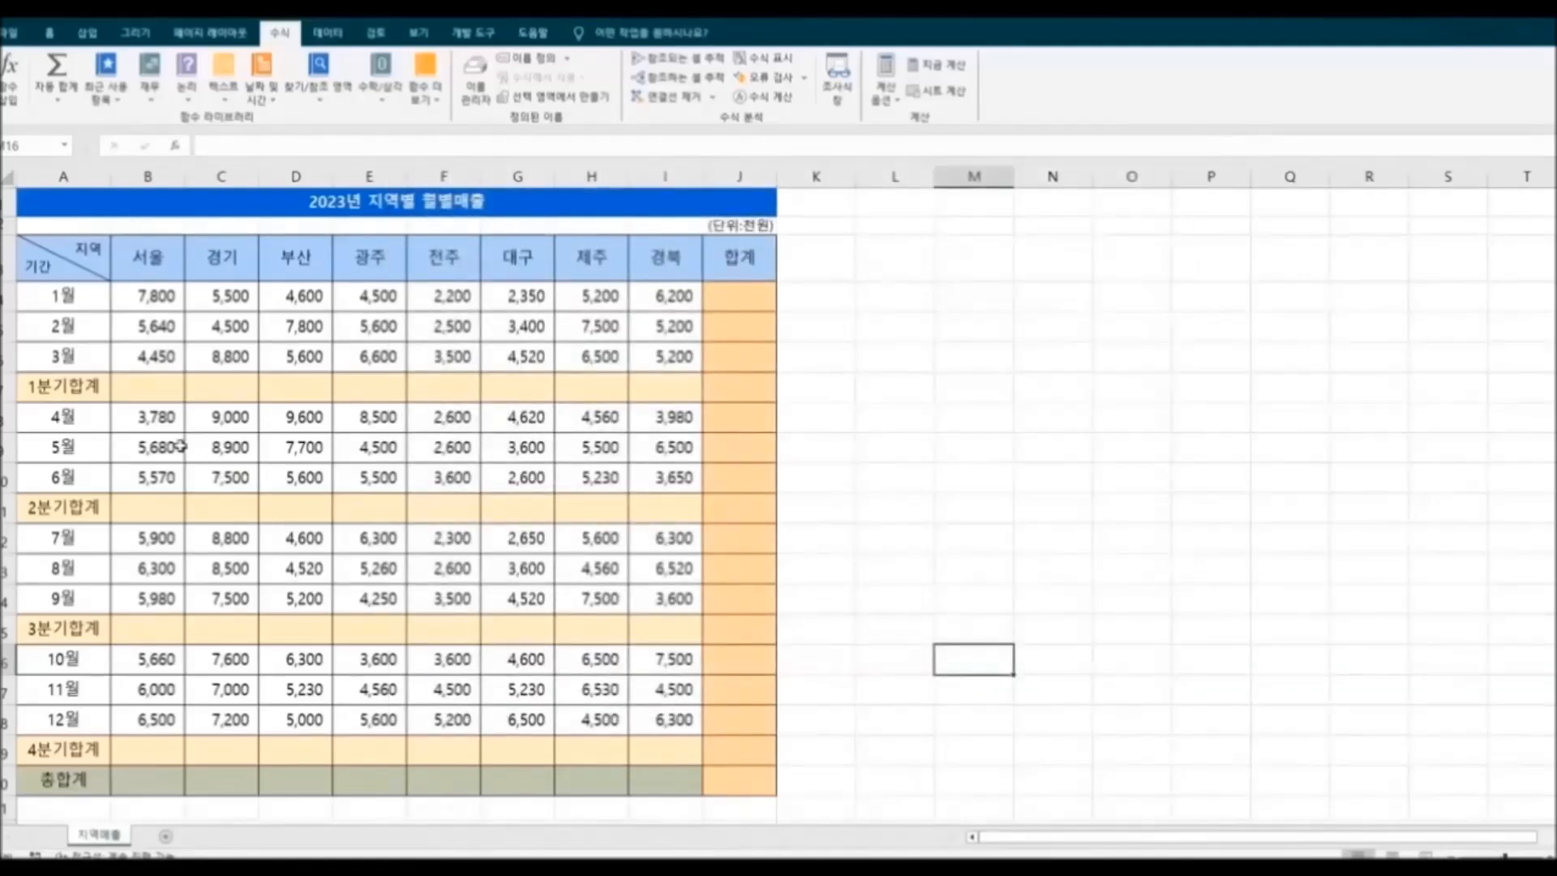
Select rows 7, 11, 15, 19 and 20 across B:I together with J4:J20 and total them all with AutoSum.
left_click_drag(141, 386, 688, 388)
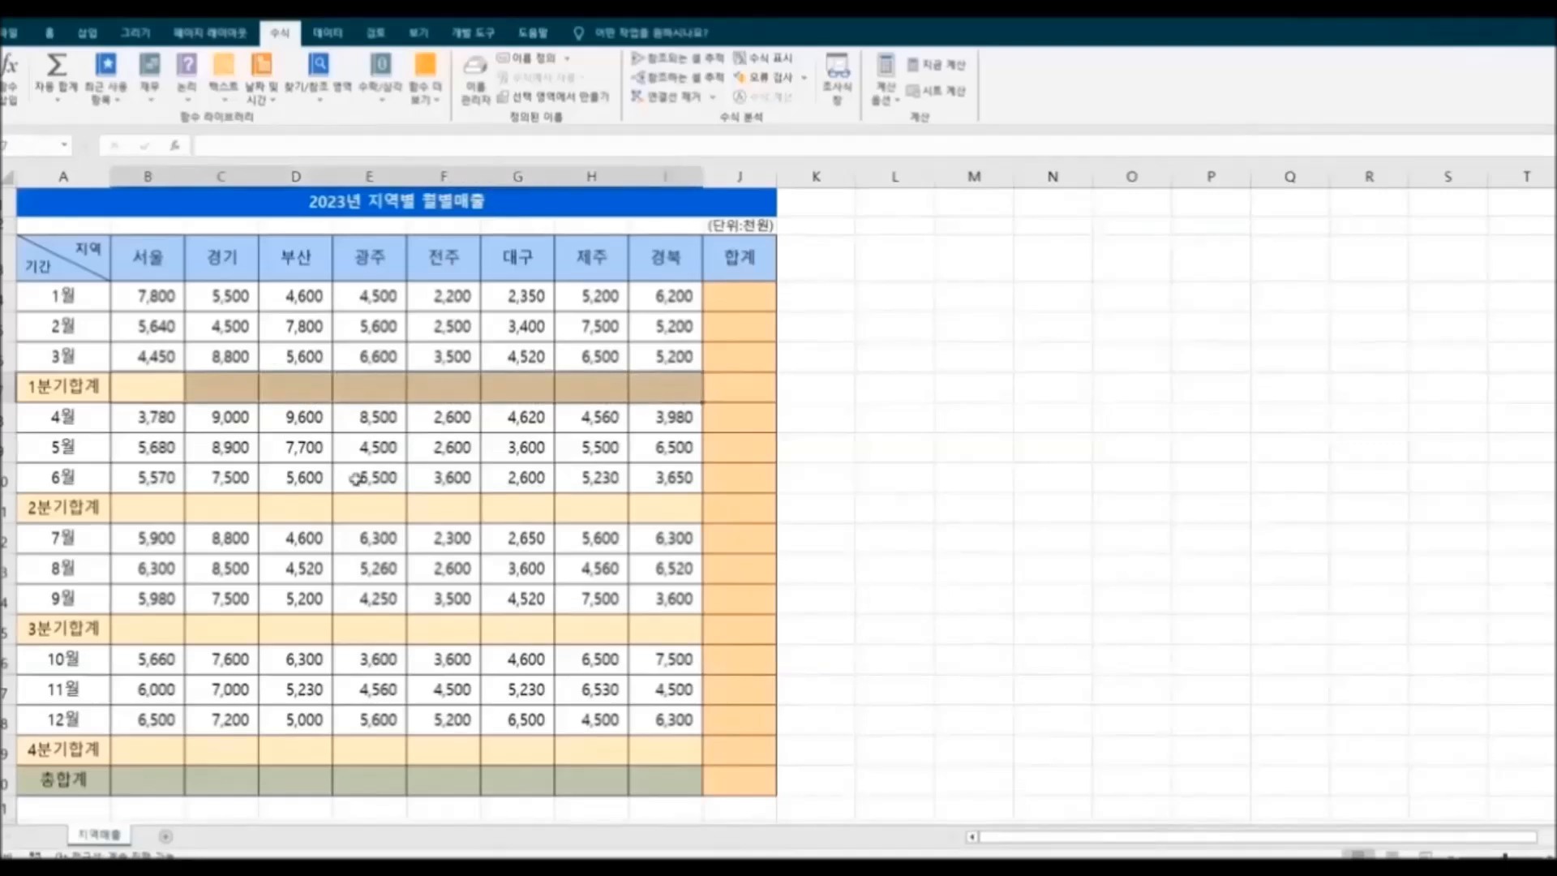
left_click_drag(163, 513, 653, 509)
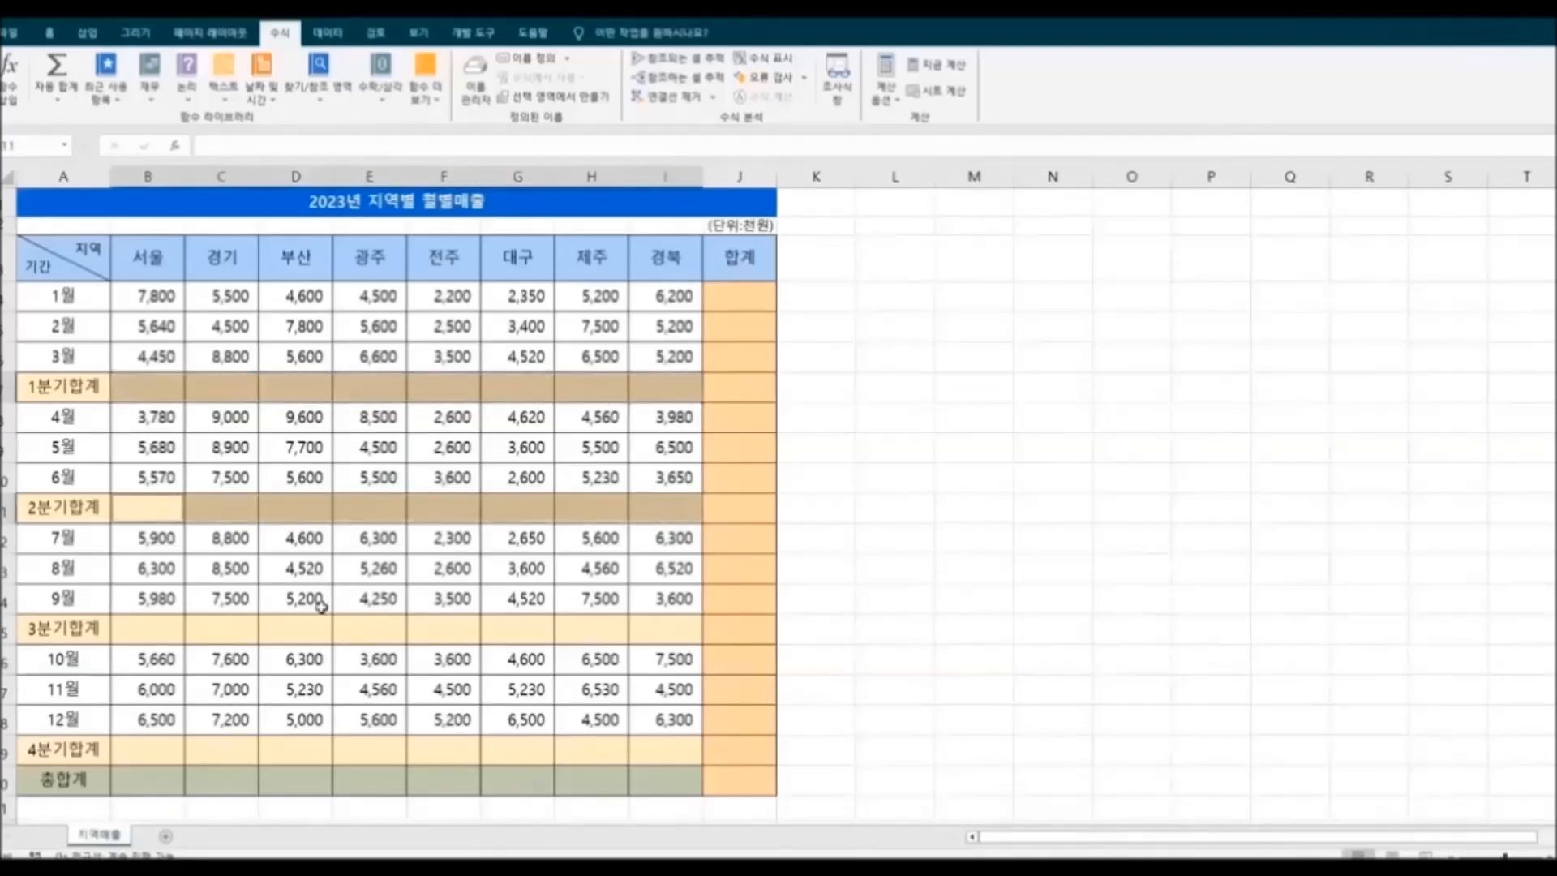
left_click_drag(163, 627, 653, 631)
left_click_drag(146, 750, 648, 752)
left_click_drag(147, 781, 652, 780)
left_click_drag(720, 306, 731, 780)
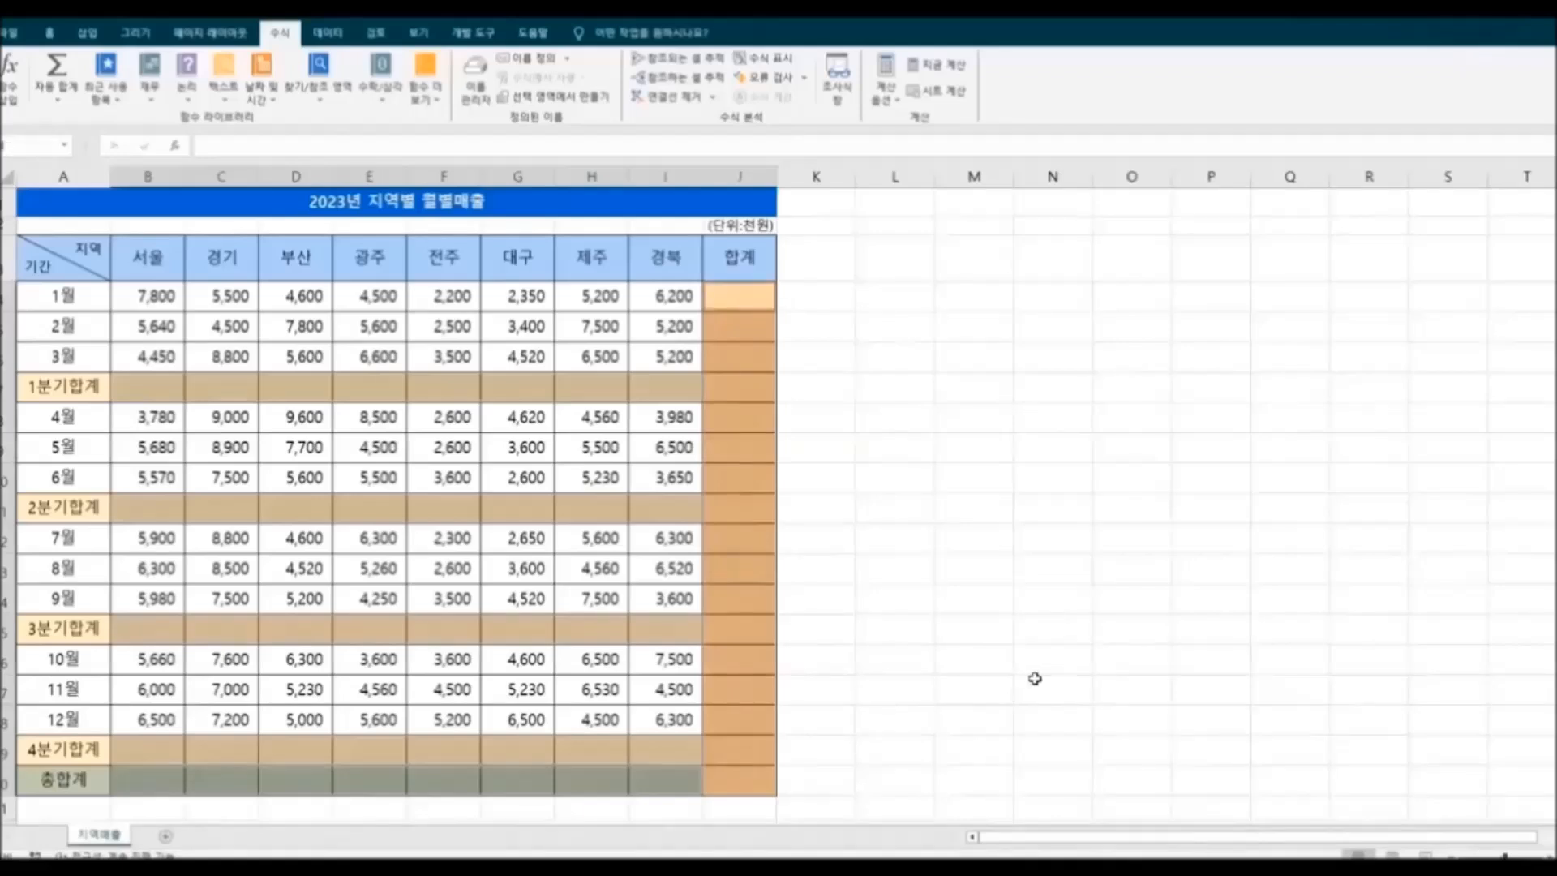
left_click(57, 95)
left_click(105, 121)
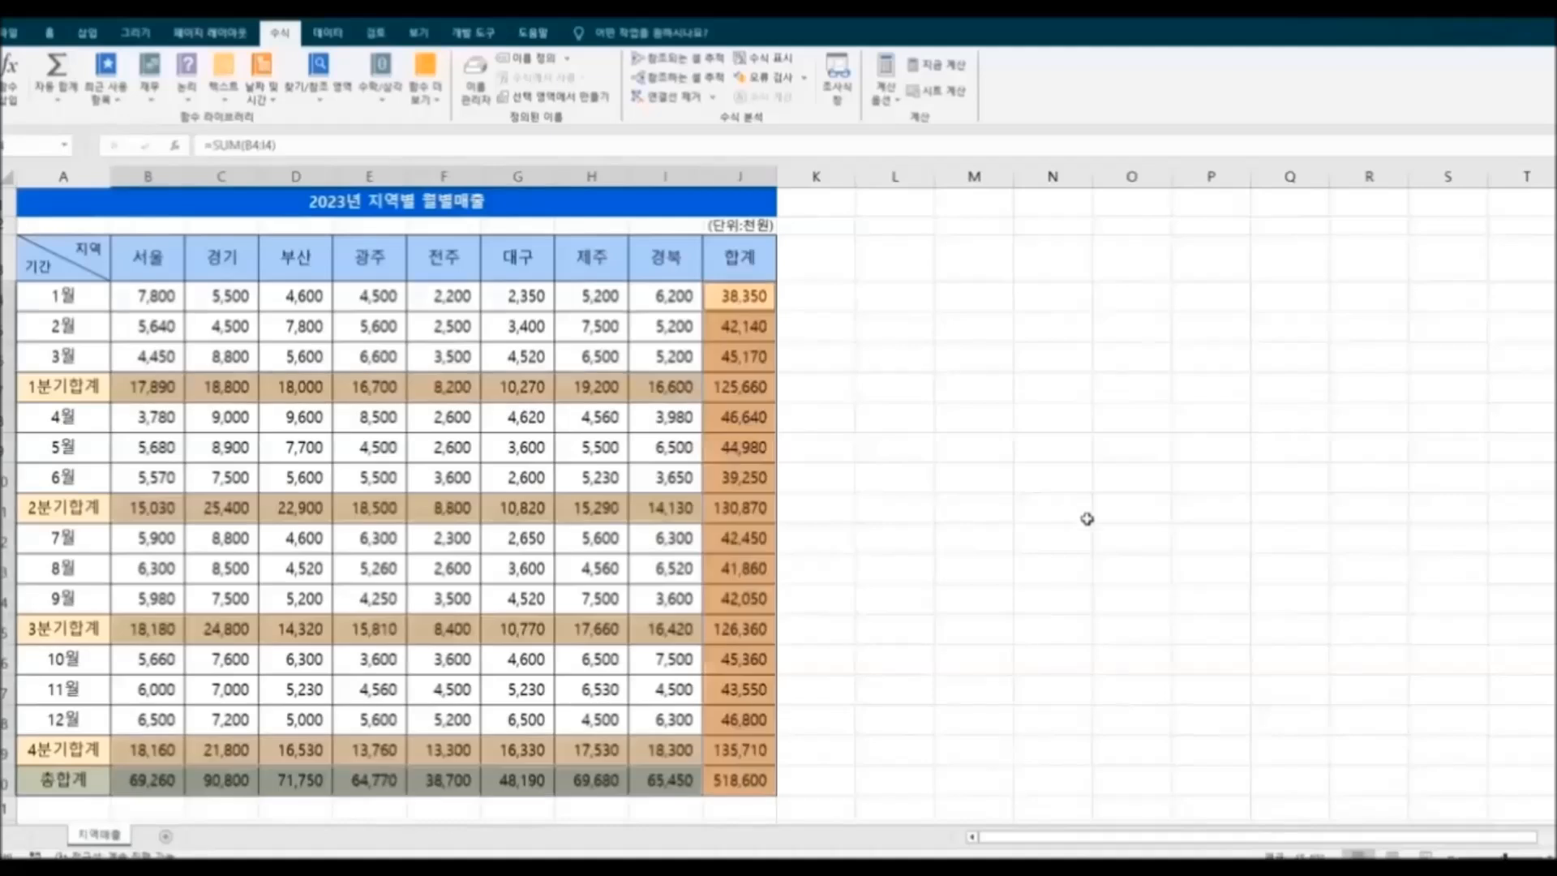
left_click(1099, 515)
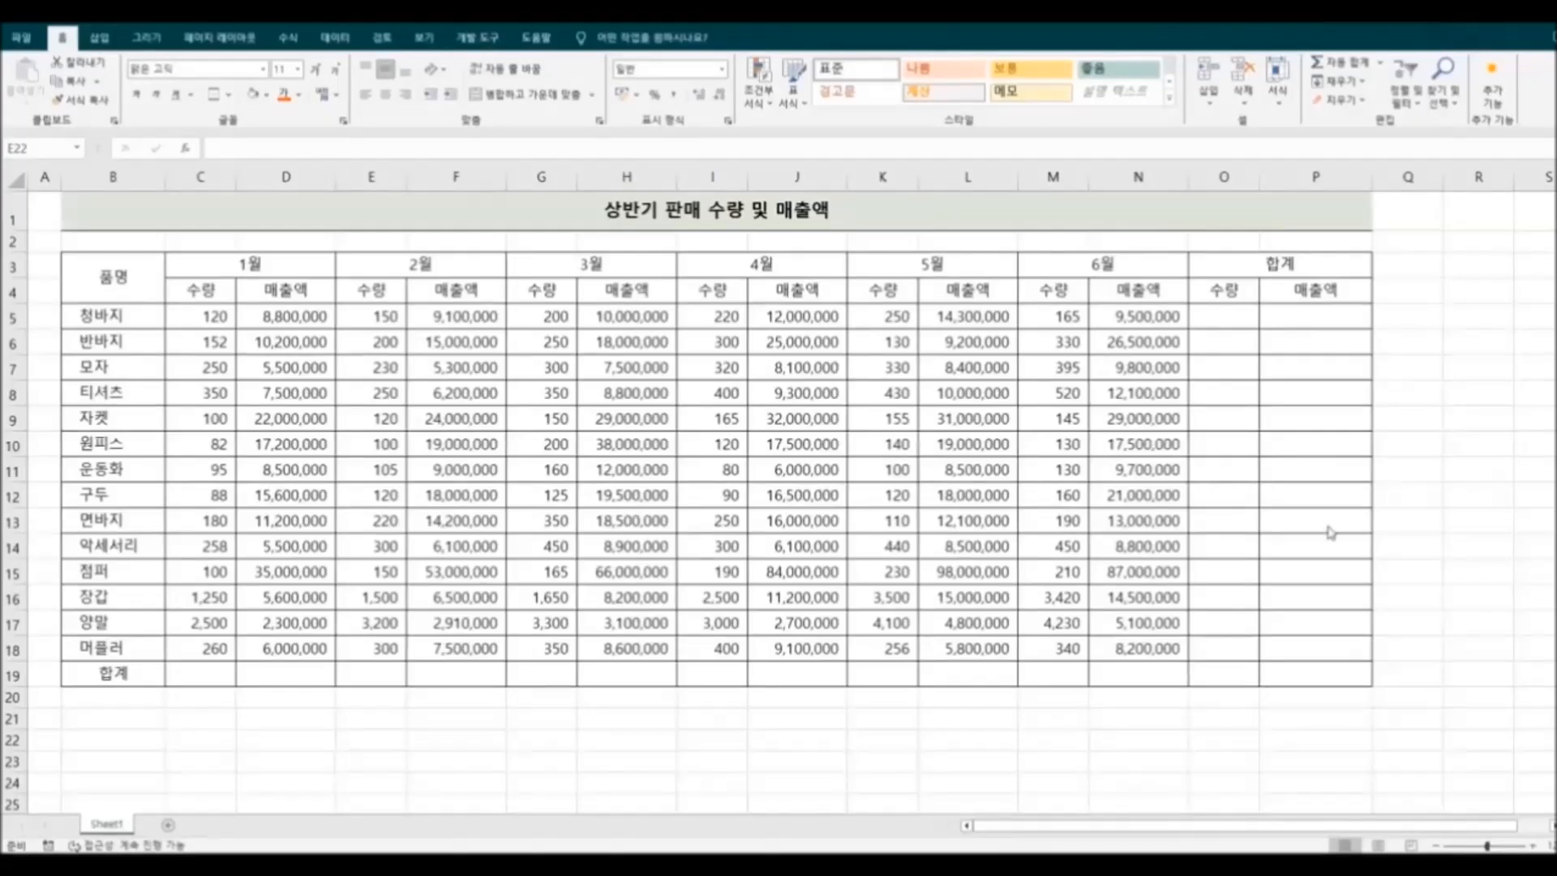
left_click_drag(1222, 316, 1251, 648)
left_click_drag(1314, 318, 1331, 629)
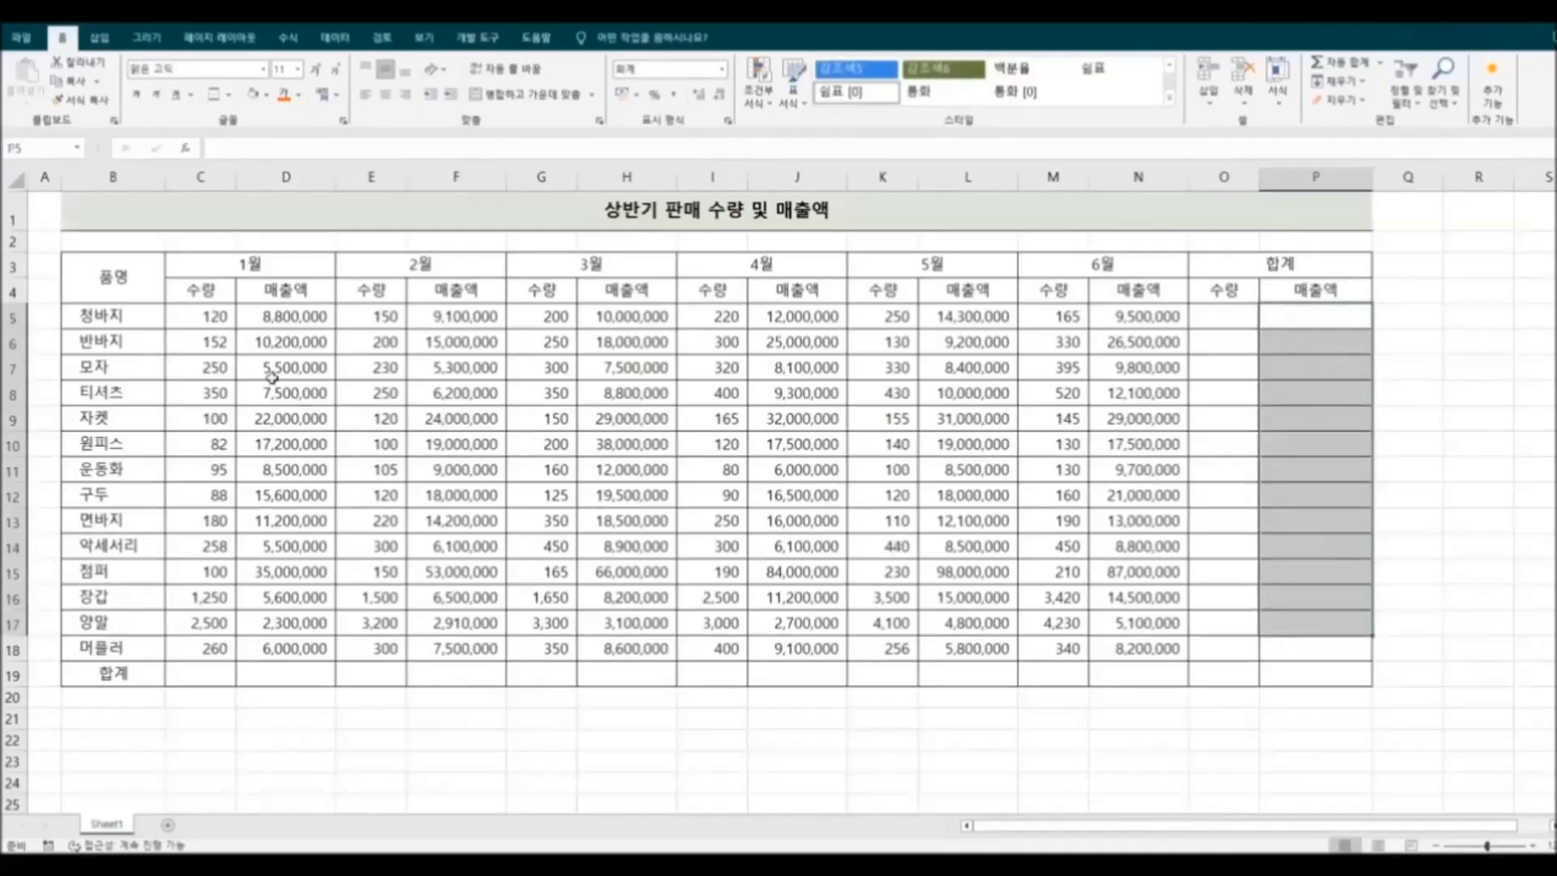
left_click_drag(205, 296, 203, 648)
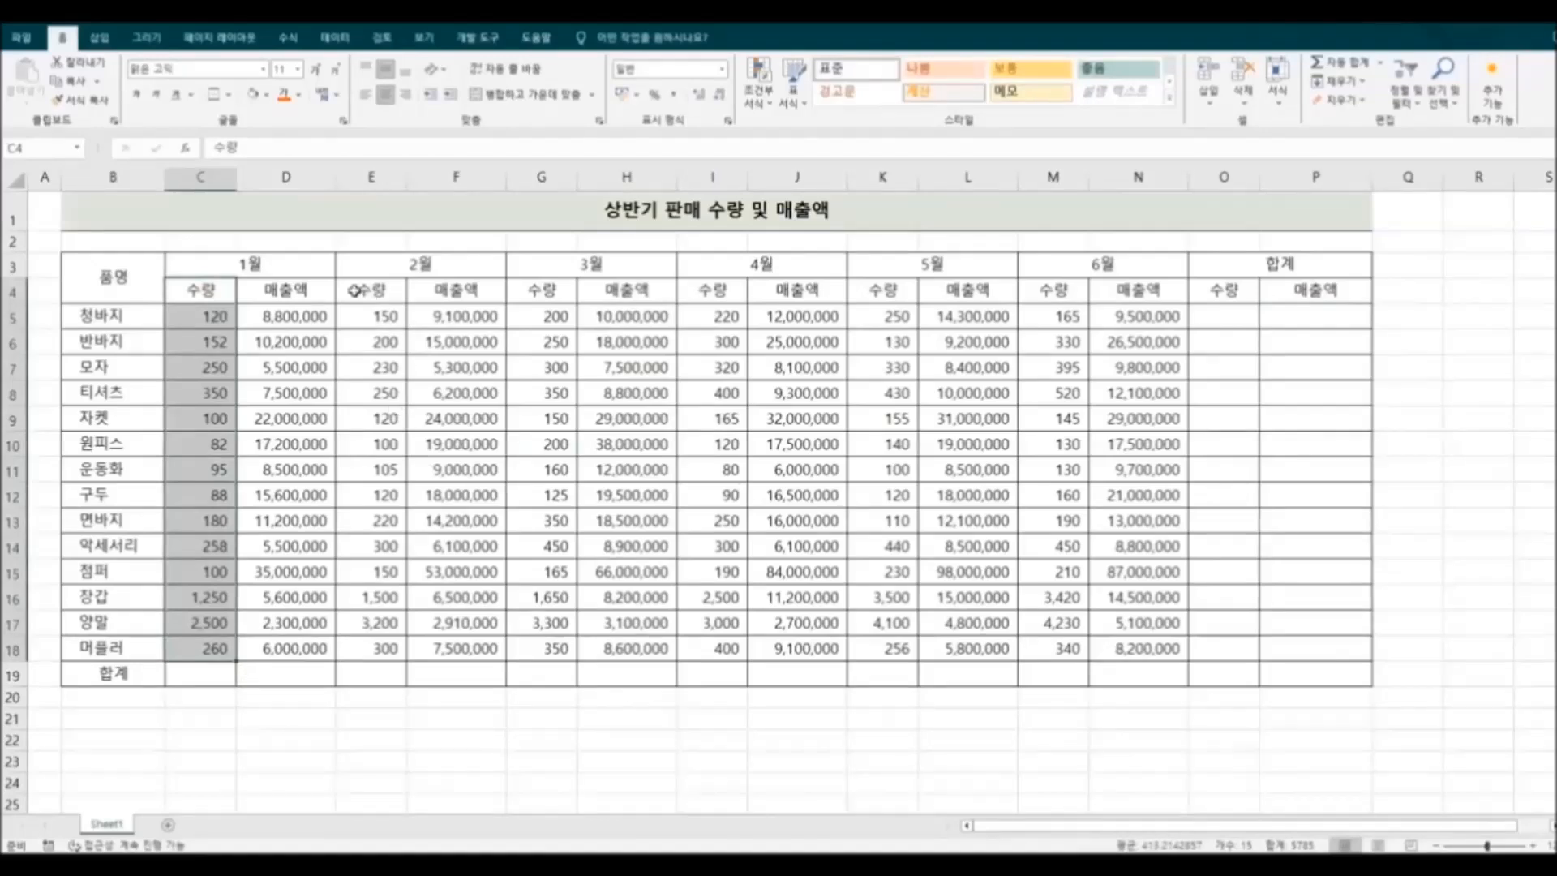
left_click_drag(320, 284, 298, 621)
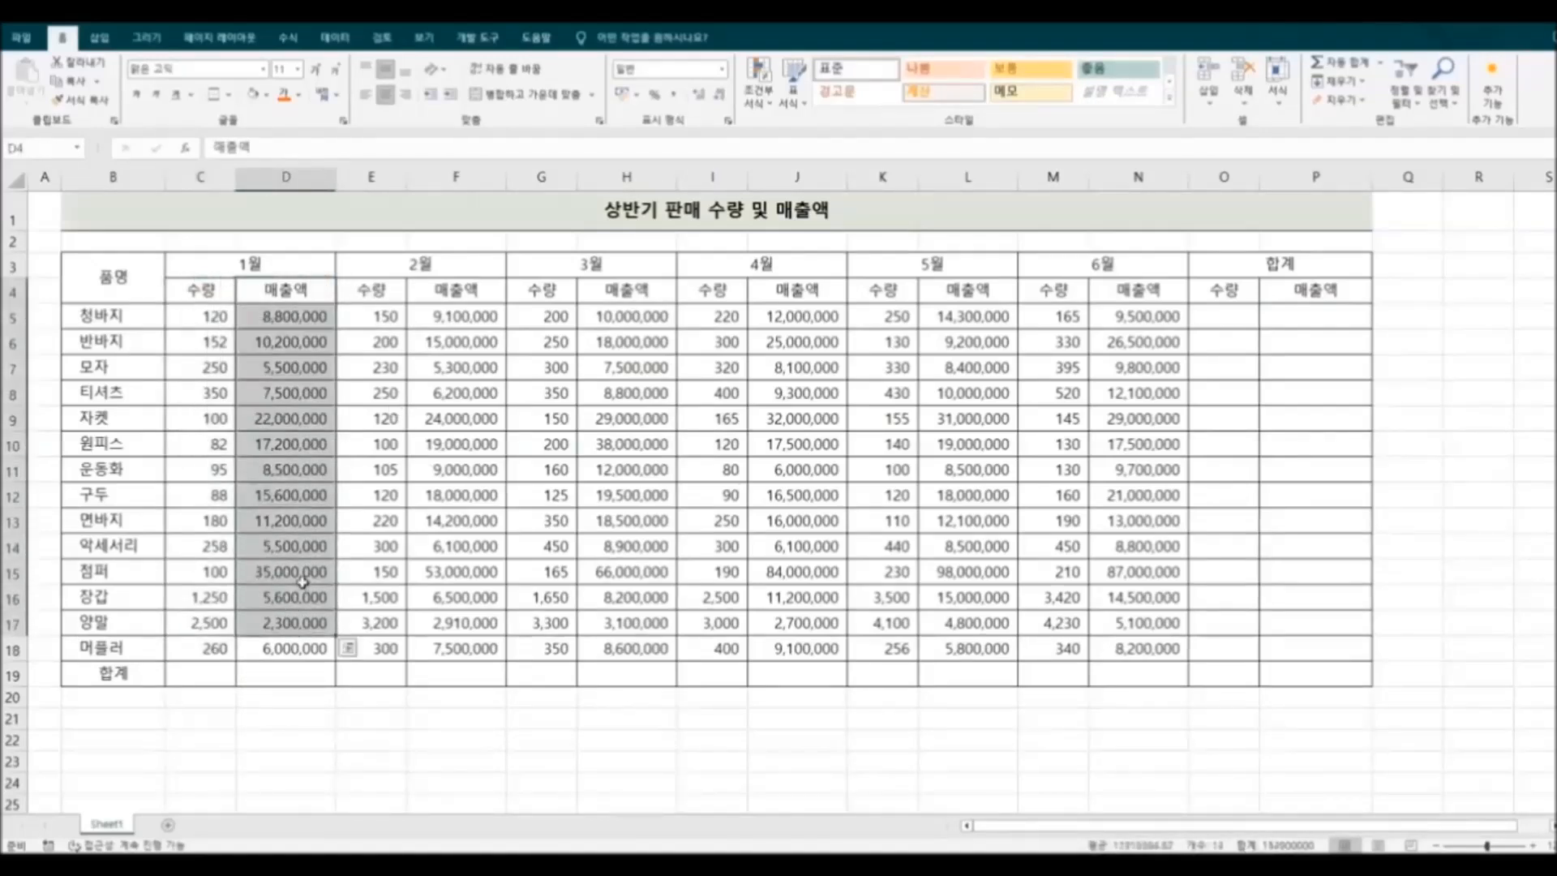
Total the 청바지 monthly 수량 cells in O5 with =SUM(C5,E5,G5,I5,K5,M5).
left_click(1221, 316)
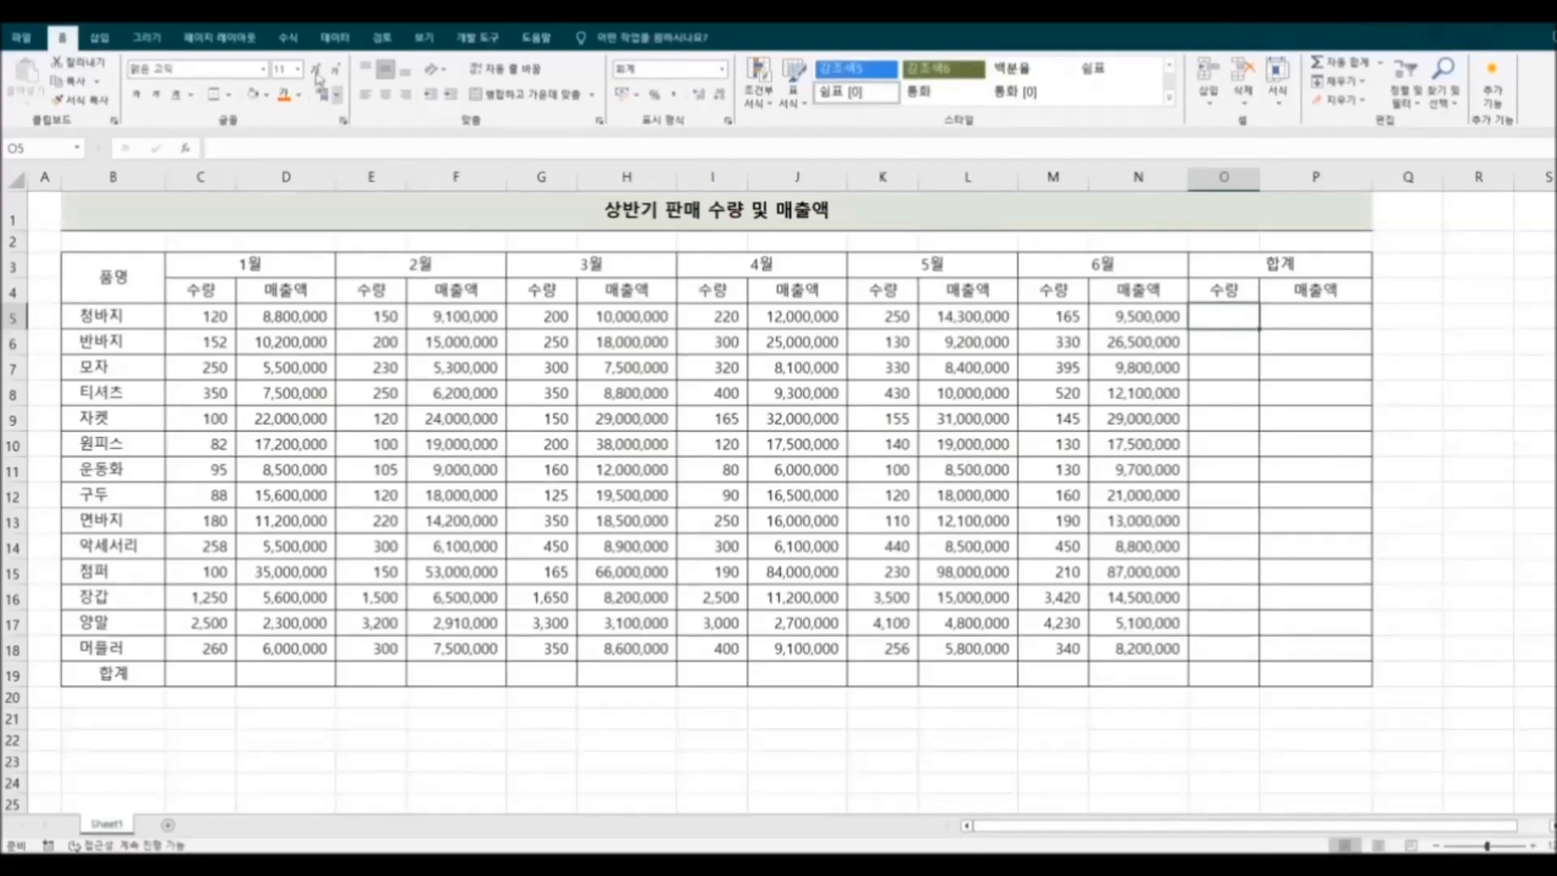
left_click(288, 37)
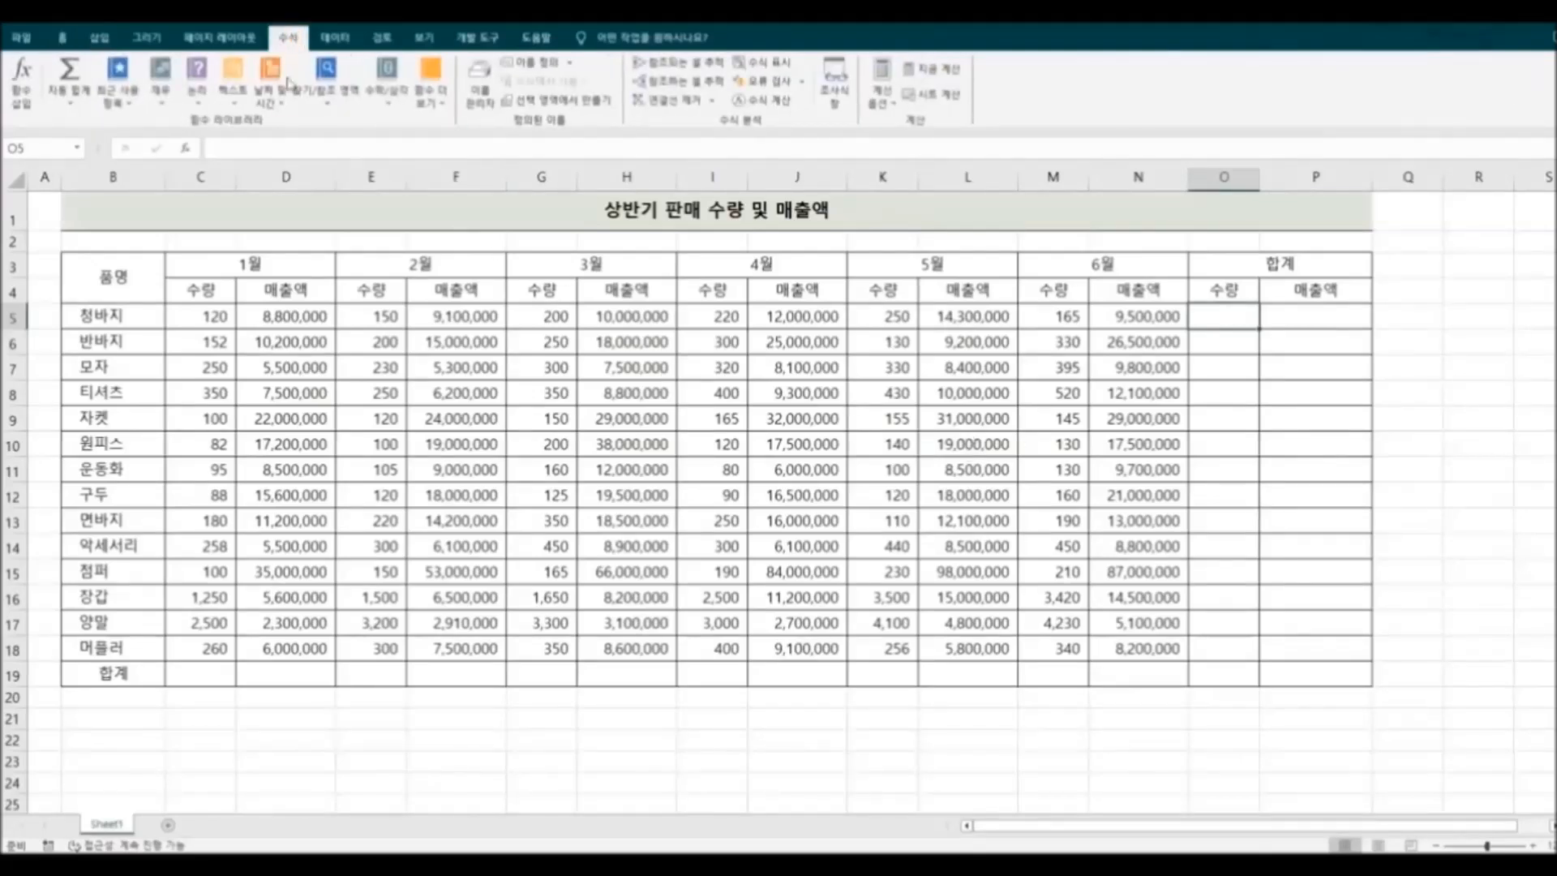
left_click(69, 103)
left_click(99, 124)
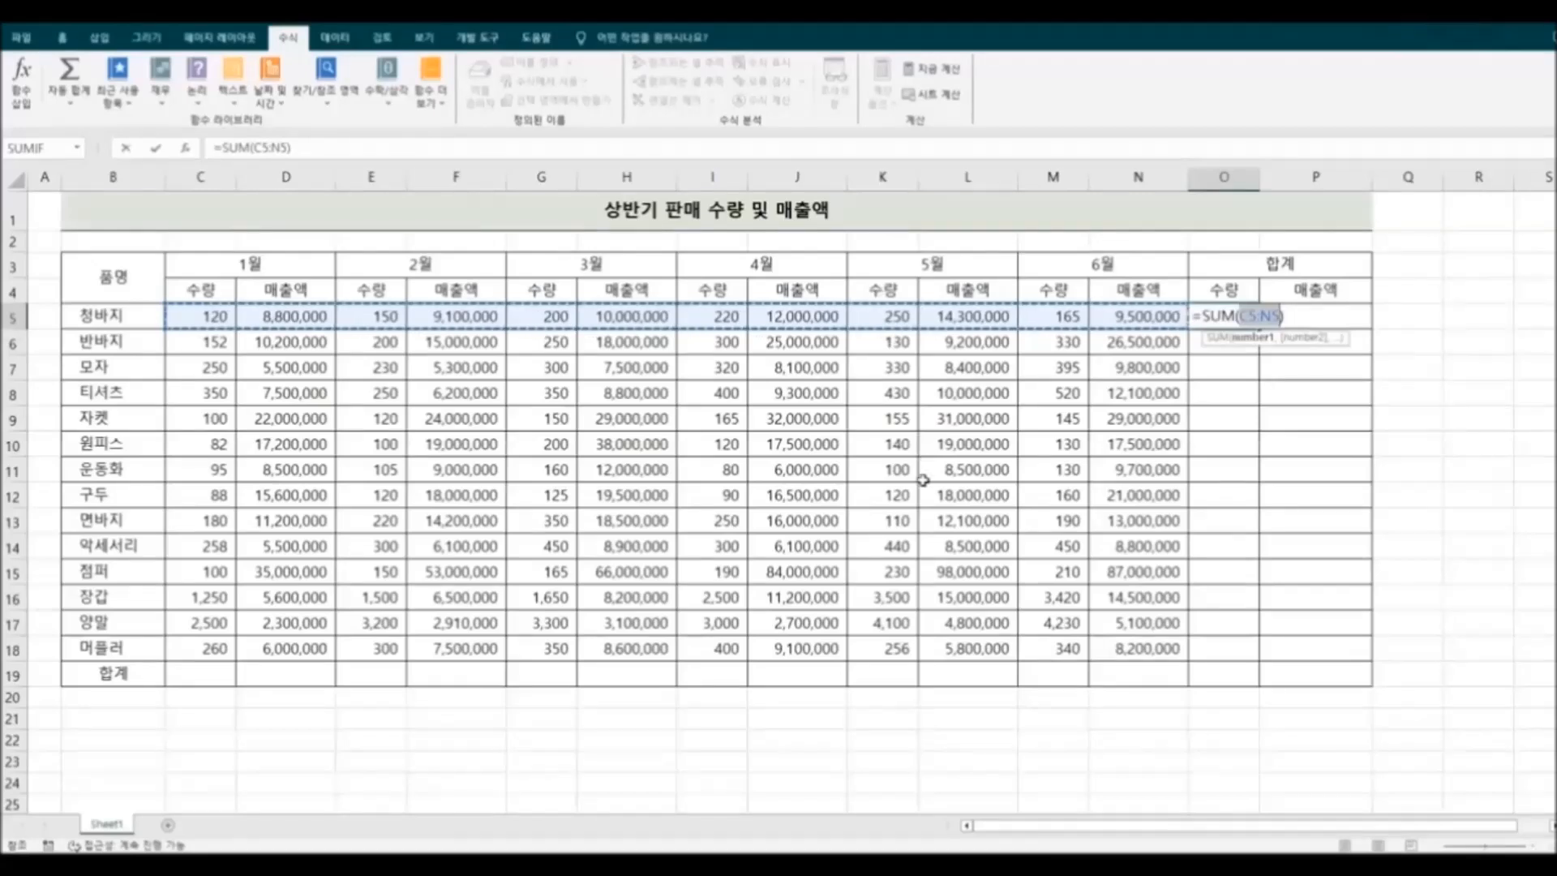
key("BackSpace")
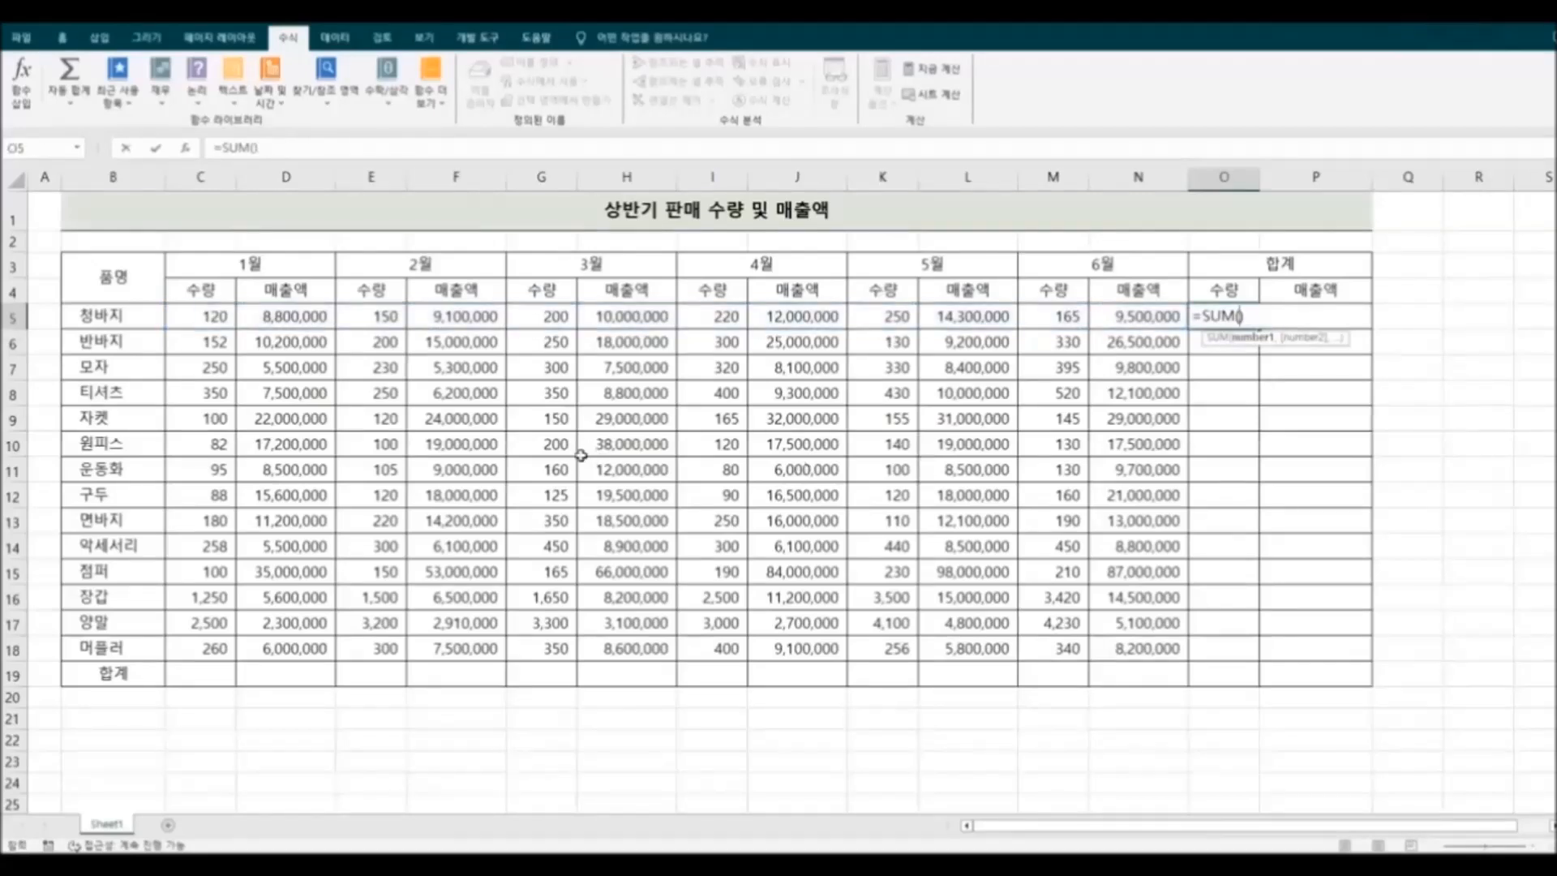
left_click(208, 318)
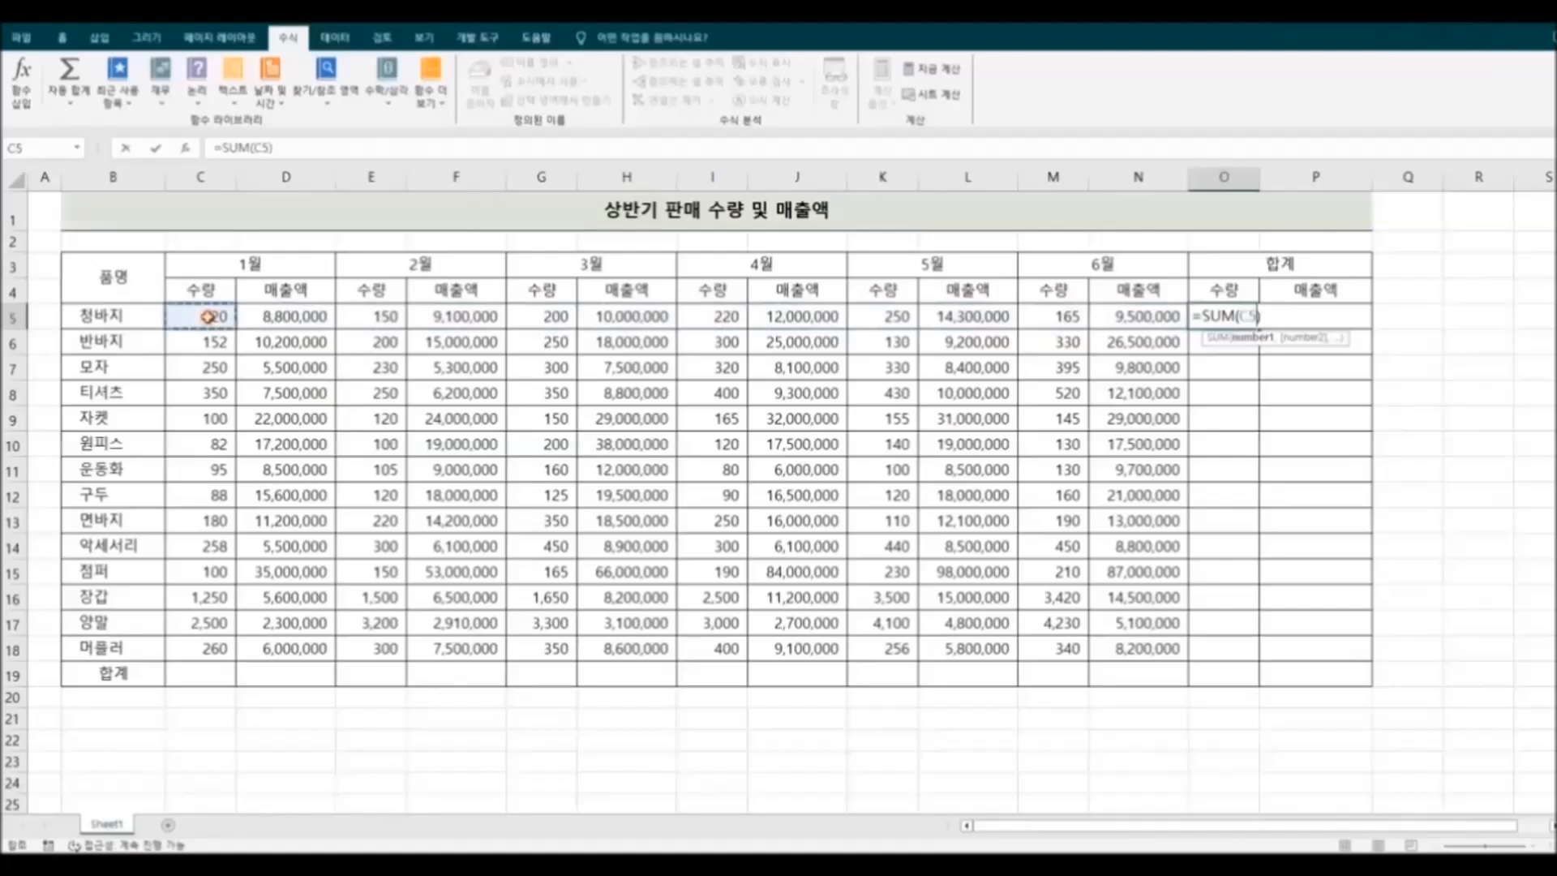
left_click(377, 317, "ctrl")
left_click(549, 317, "ctrl")
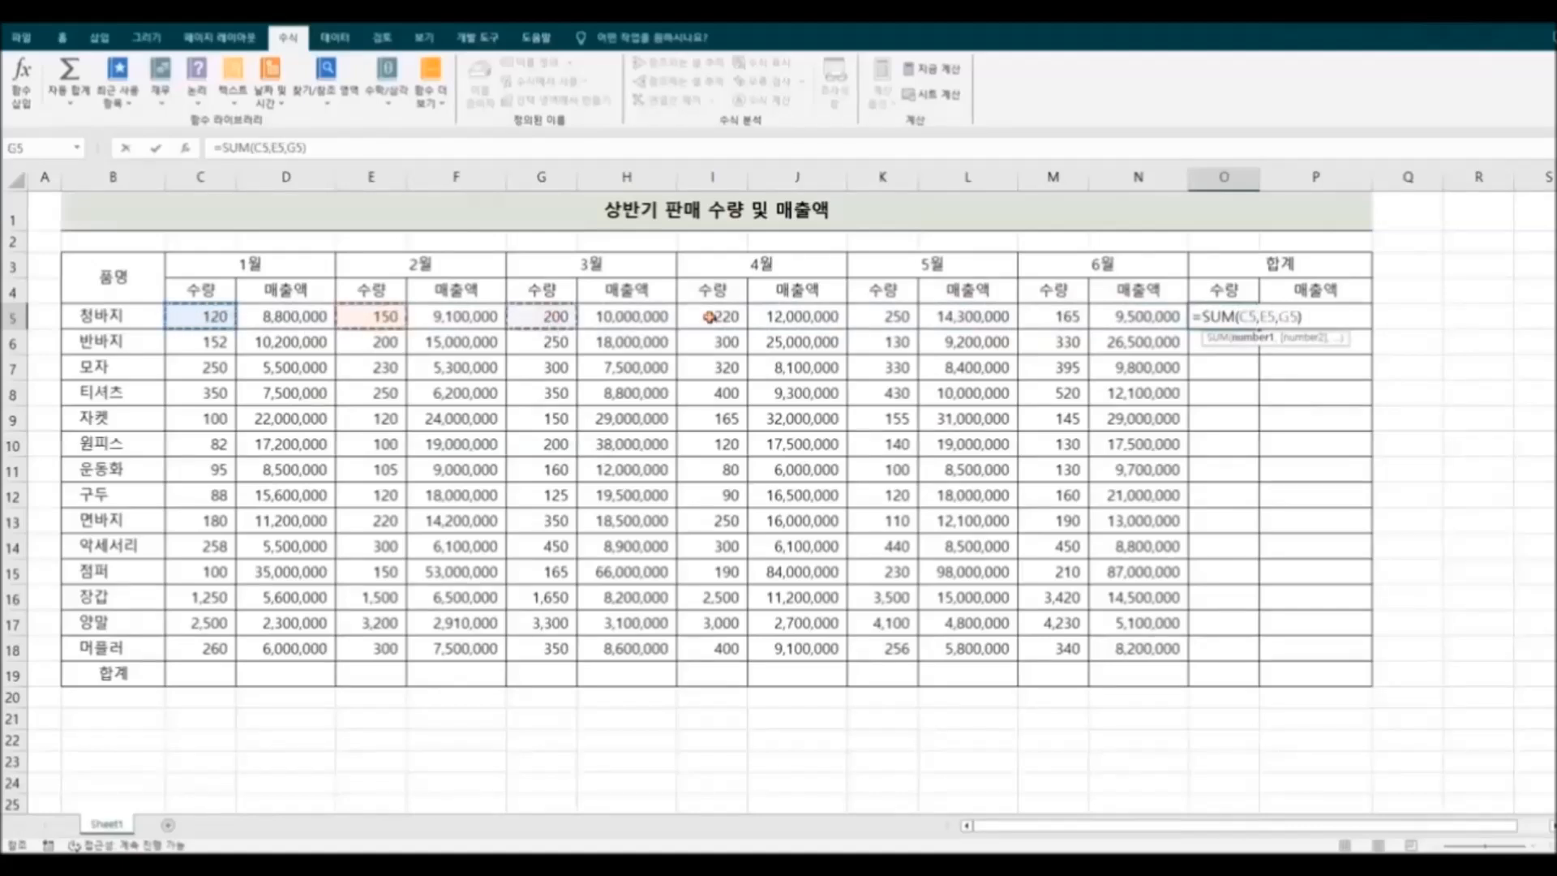
left_click(710, 318, "ctrl")
left_click(899, 318, "ctrl")
left_click(1046, 317, "ctrl")
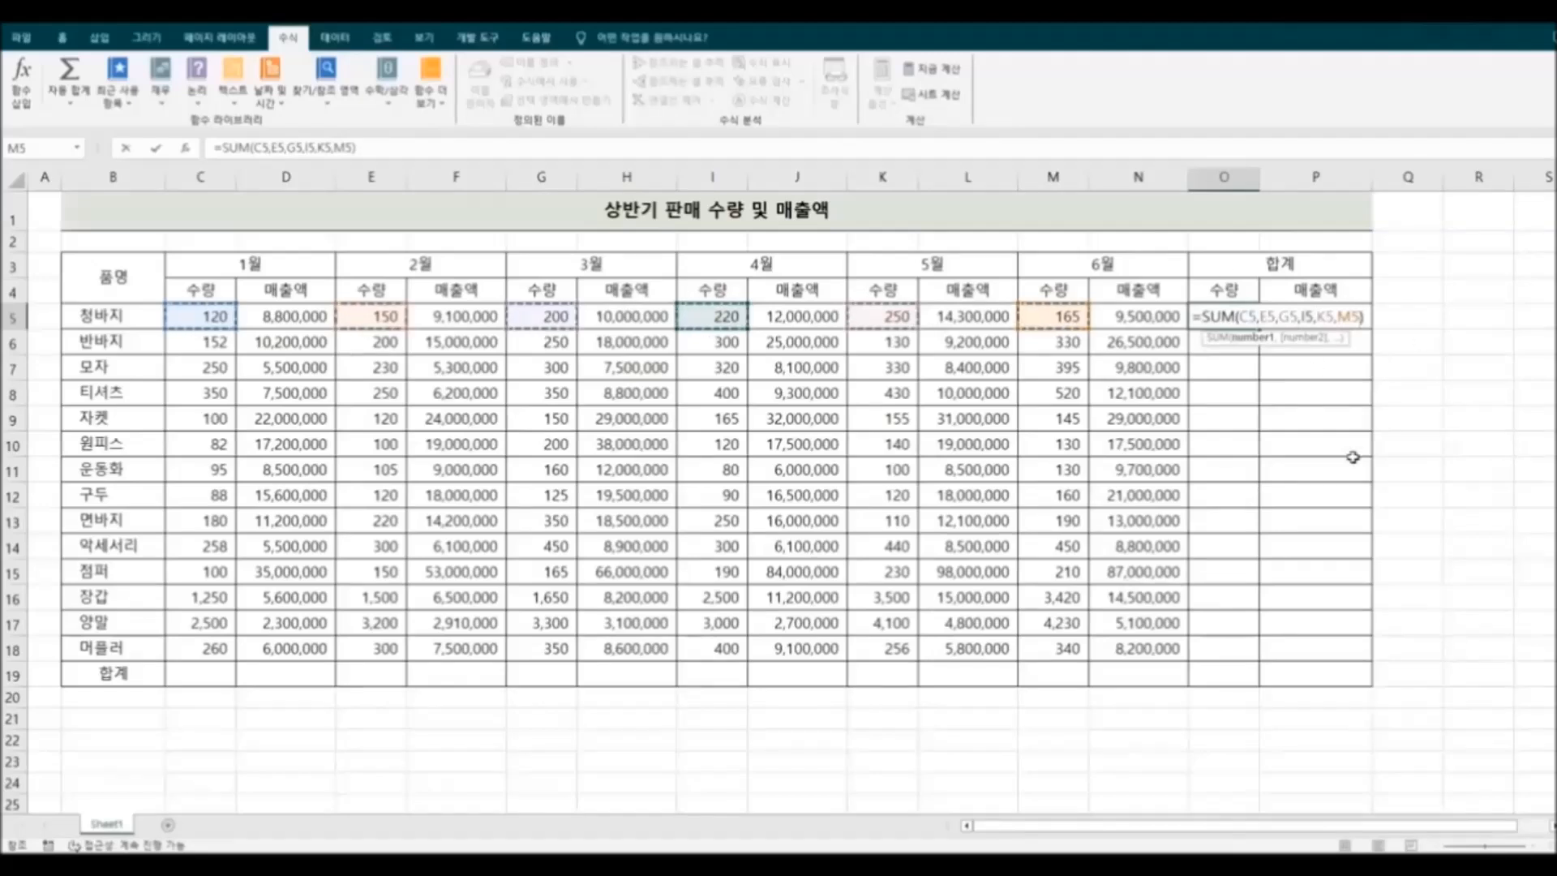
key("Return")
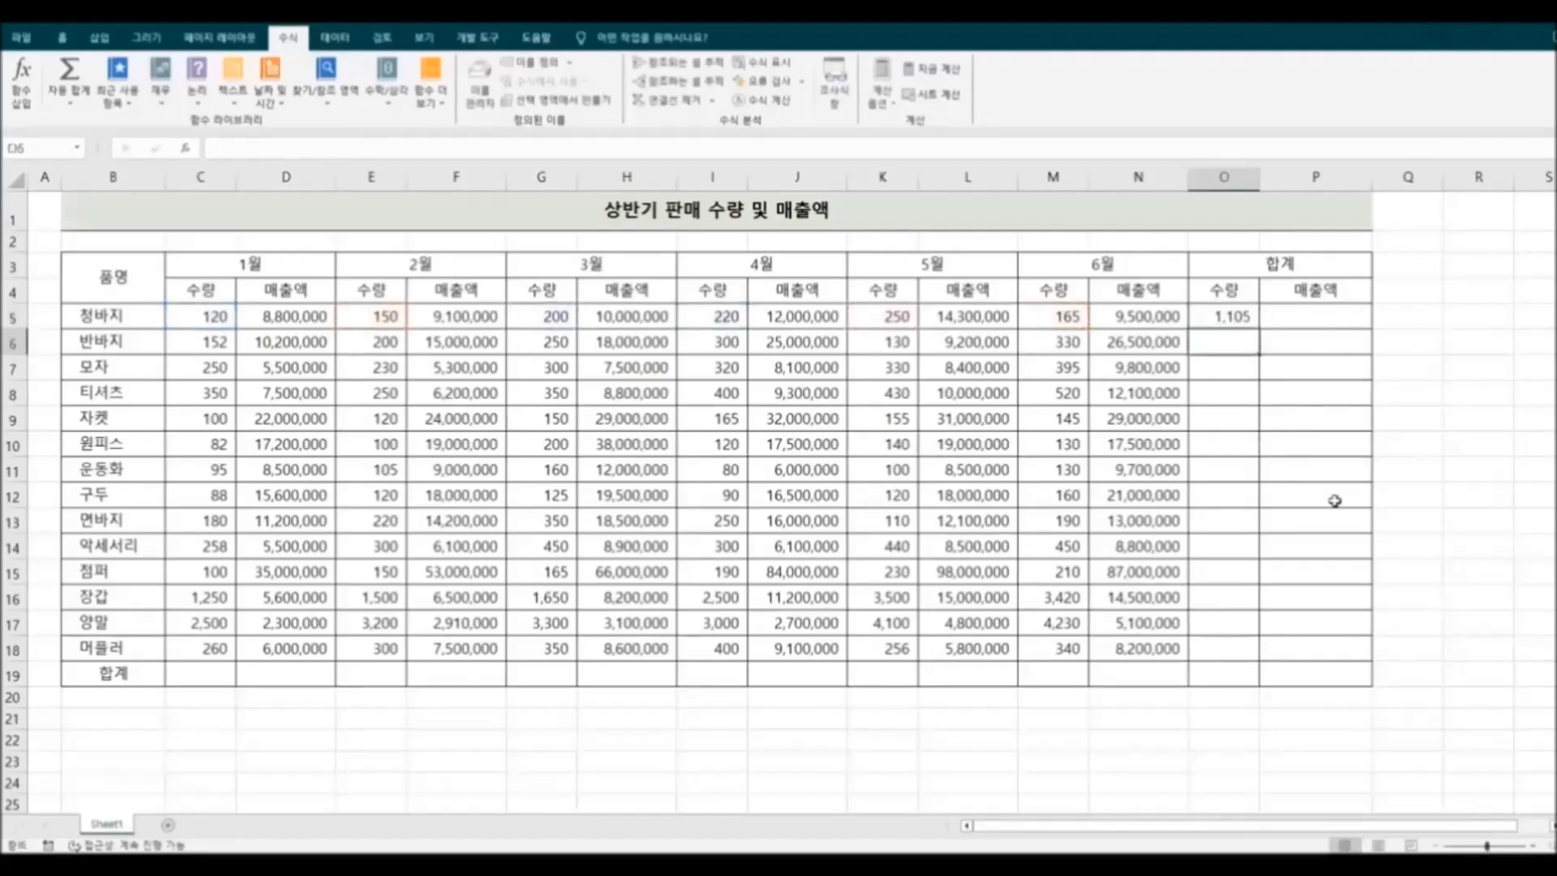
Total the 청바지 monthly 매출액 cells in P5 with =SUM(D5,F5,H5,J5,L5,N5), and fill the O5:P5 formulas down through row 19.
left_click(1300, 318)
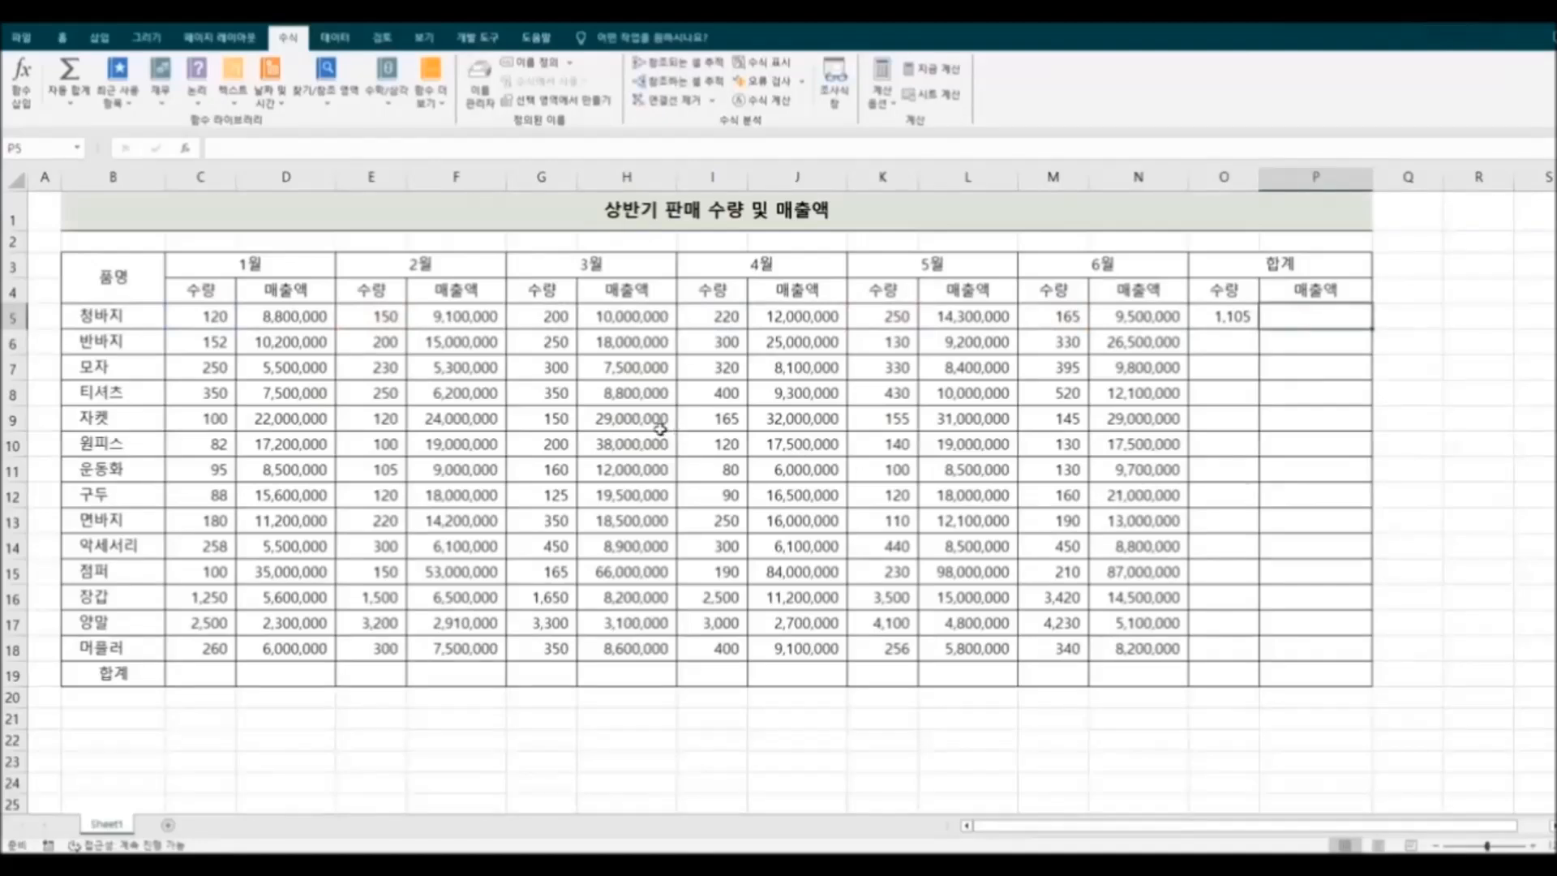
left_click(81, 101)
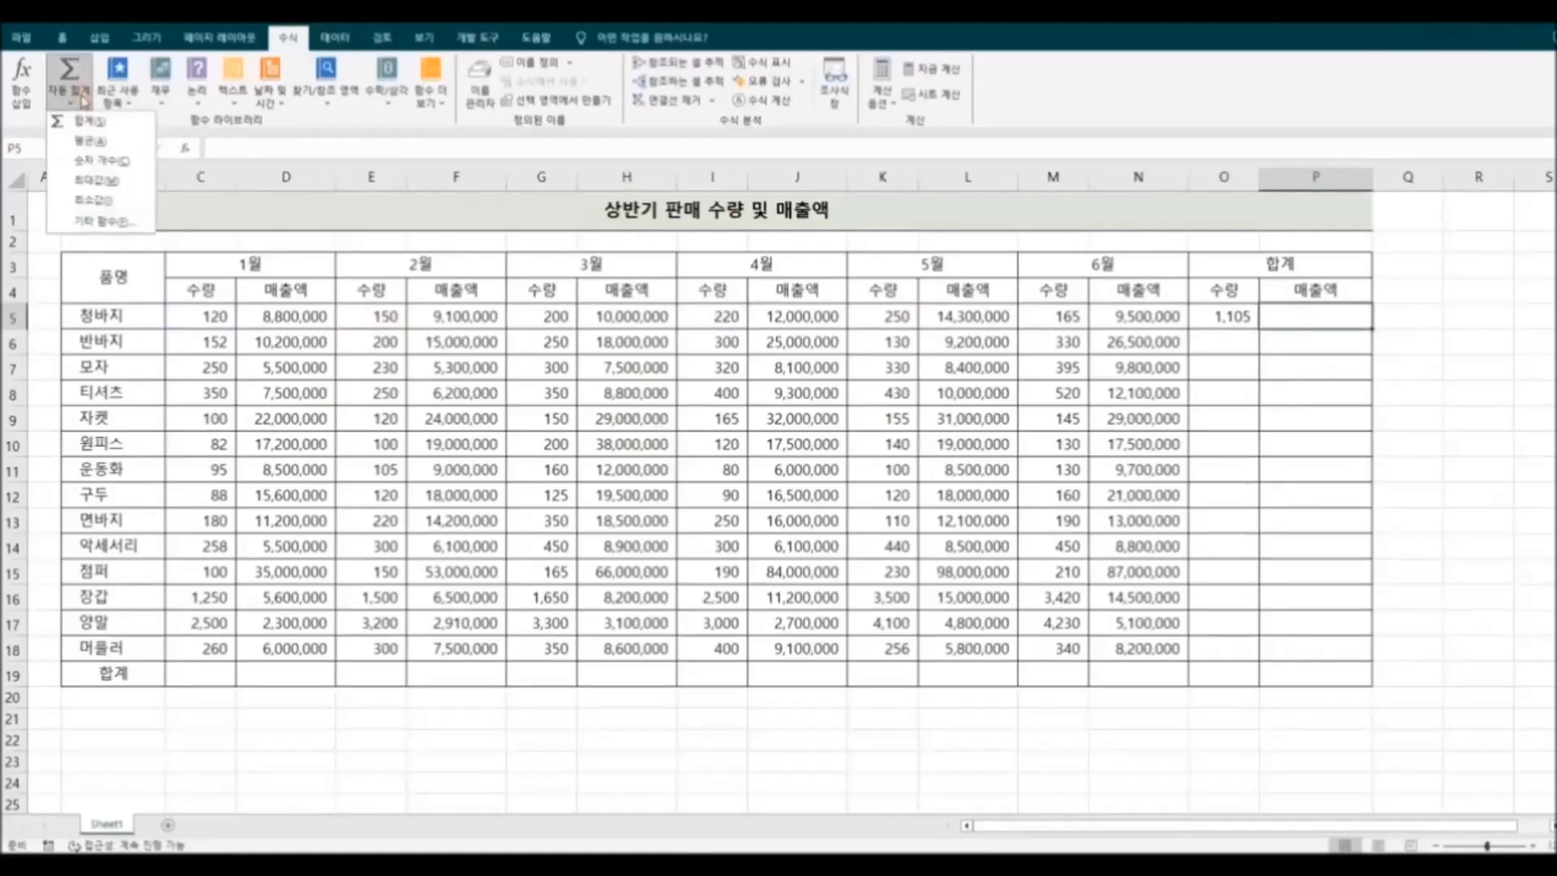
left_click(95, 123)
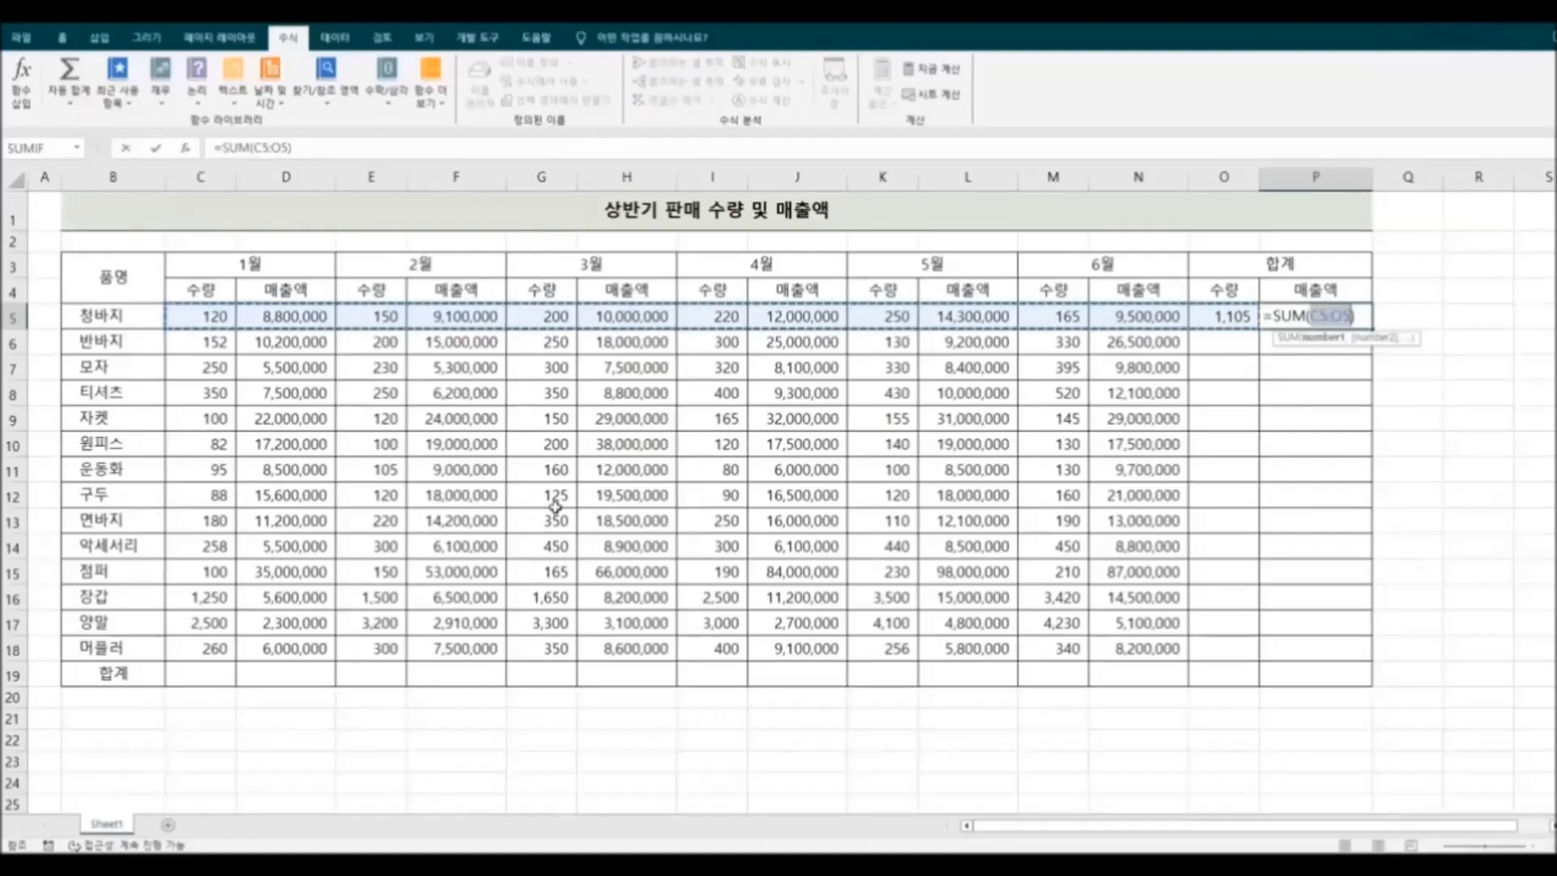
key("BackSpace")
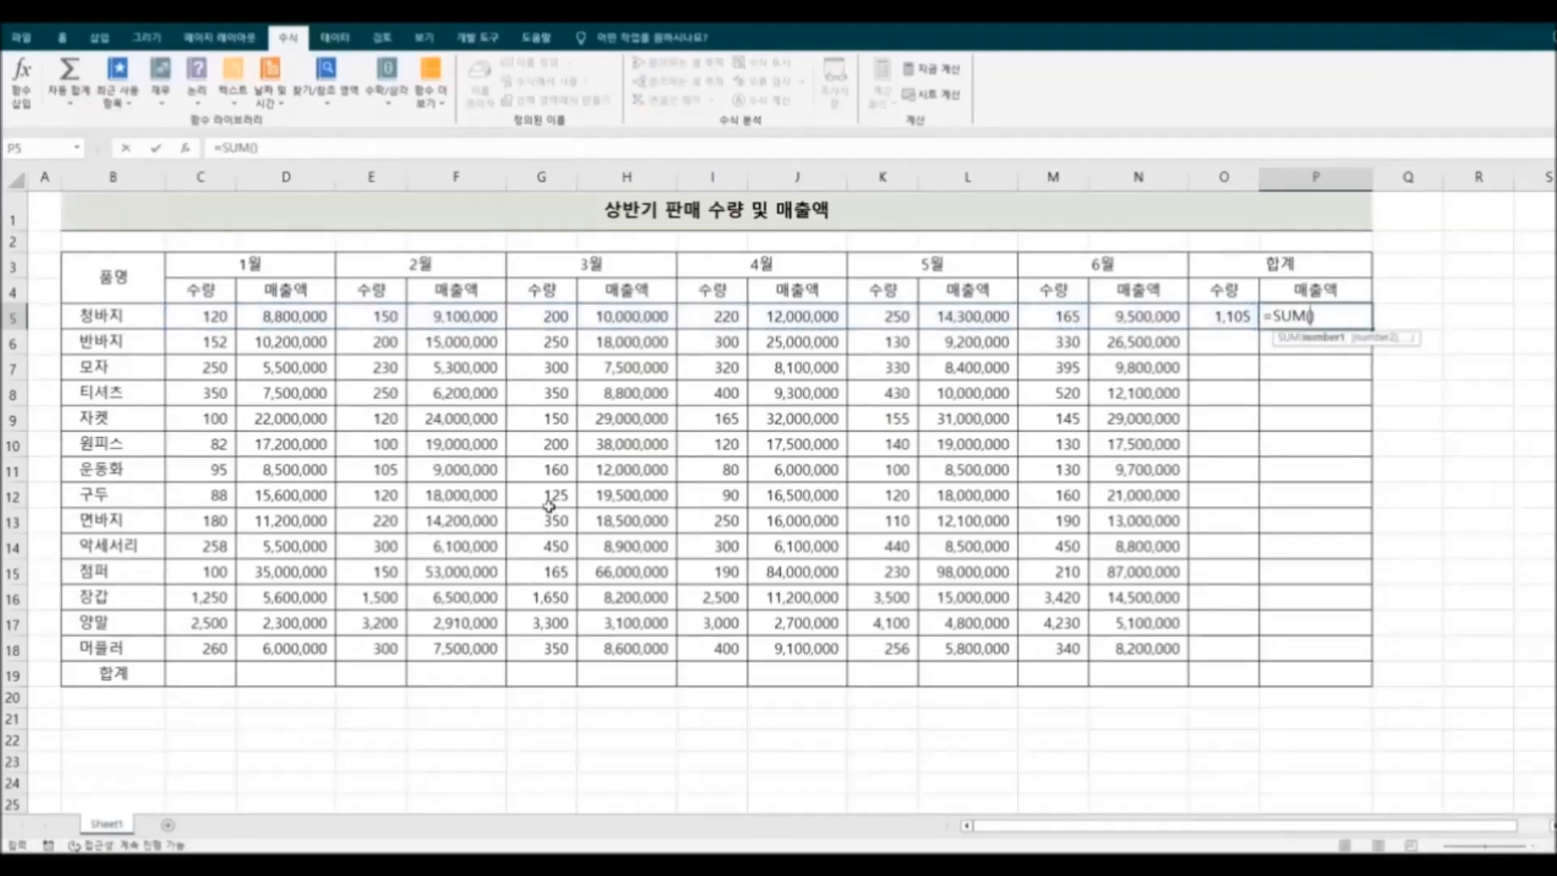
left_click(288, 316)
left_click(437, 314, "ctrl")
left_click(612, 314, "ctrl")
left_click(793, 318, "ctrl")
left_click(965, 316, "ctrl")
left_click(1127, 316, "ctrl")
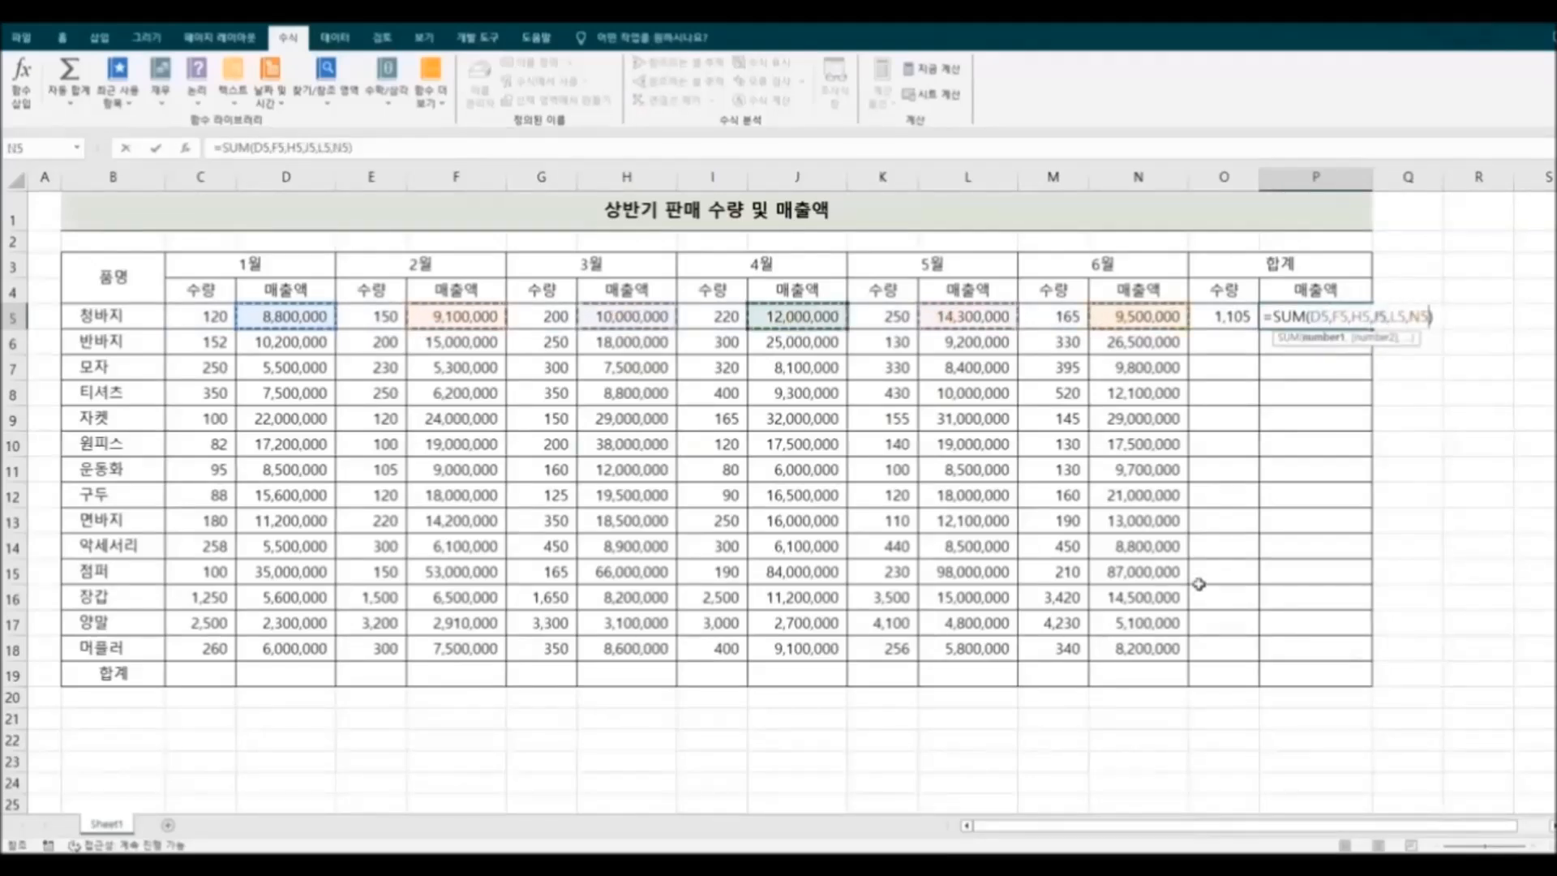
key("Return")
left_click_drag(1225, 317, 1364, 680)
left_click(1441, 657)
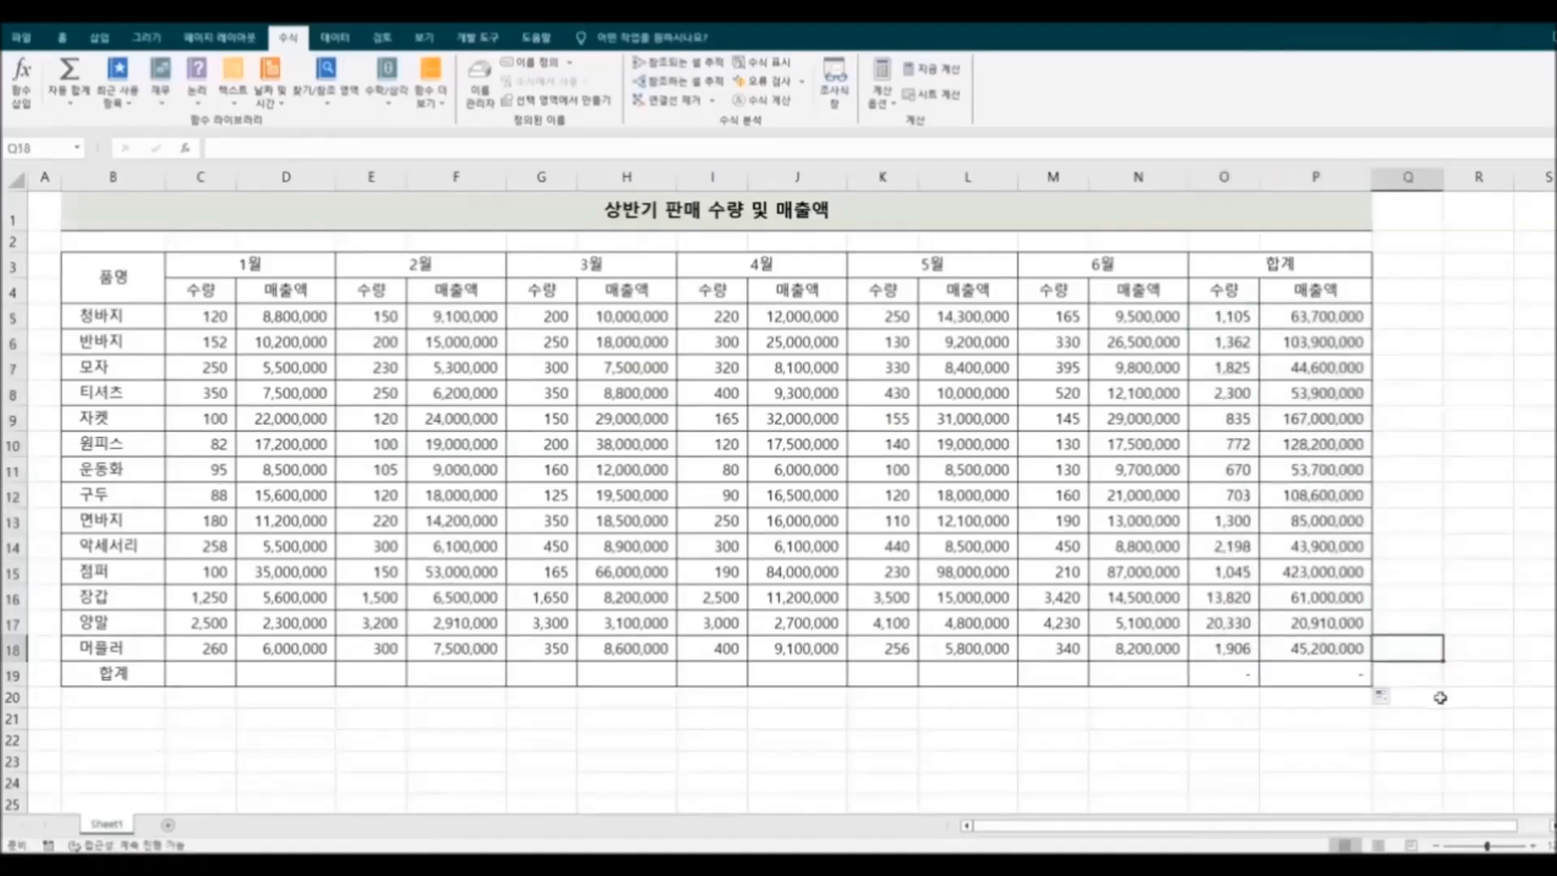
Sum C5:C18 in the 합계 cell C19 and fill the formula across to N19.
left_click(204, 679)
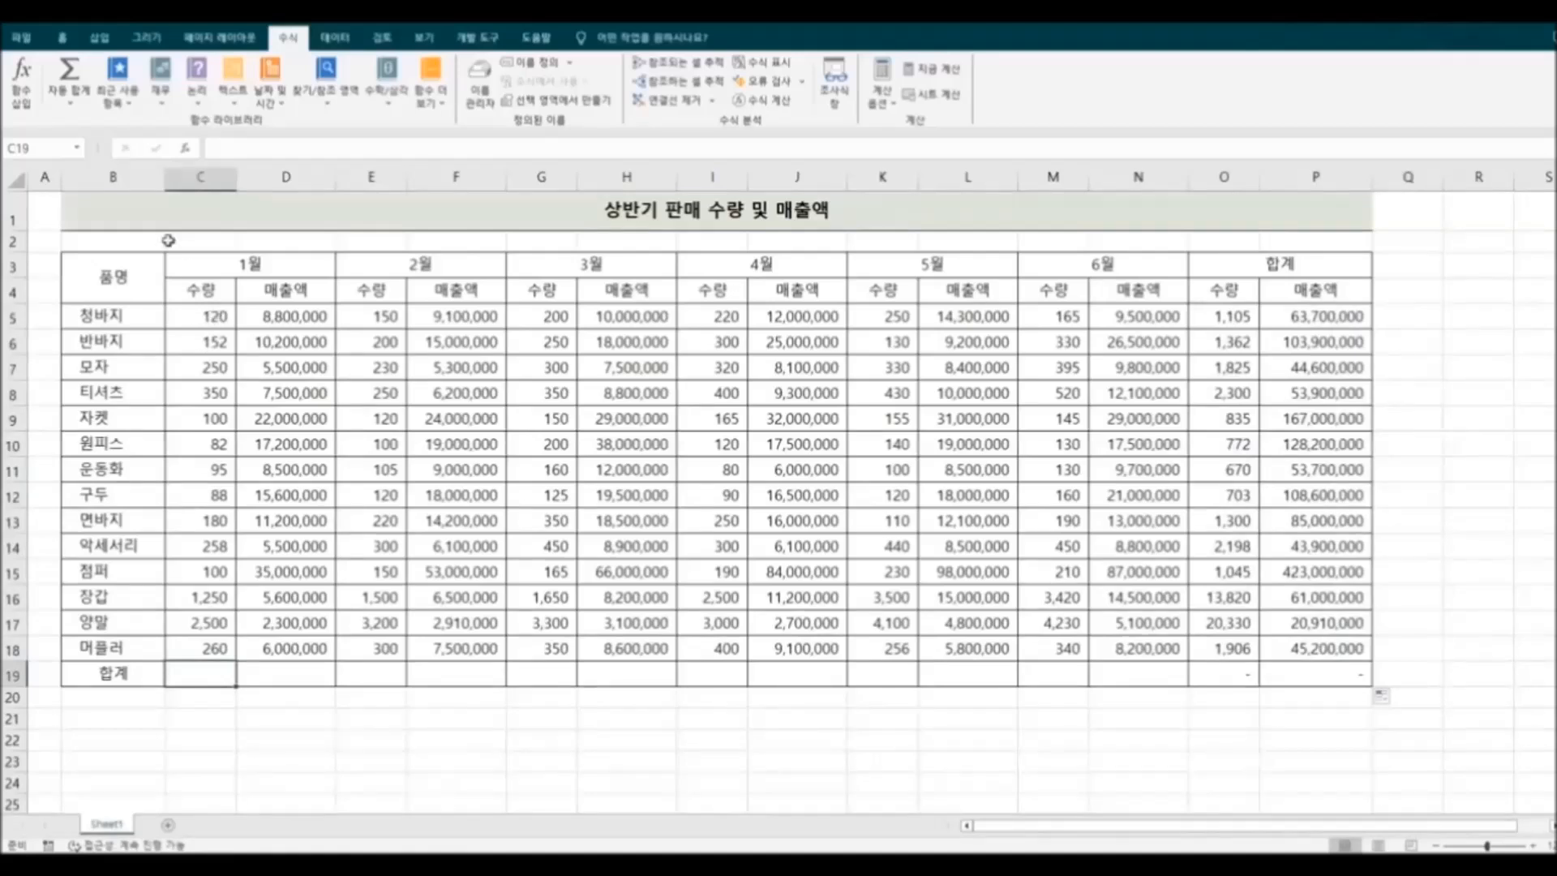
left_click(71, 103)
left_click(85, 123)
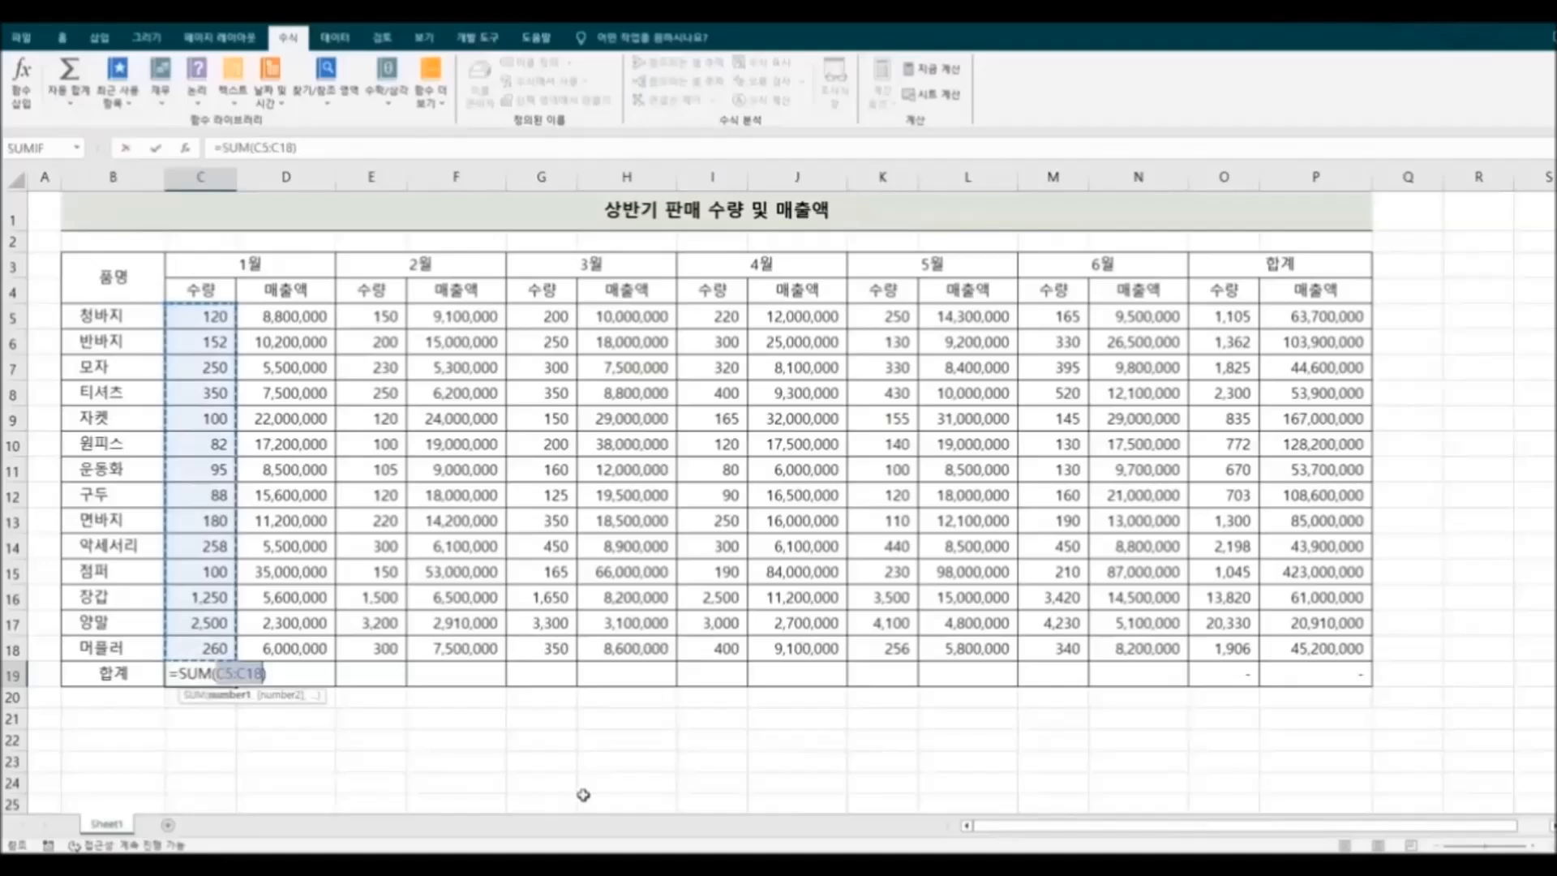
key("Return")
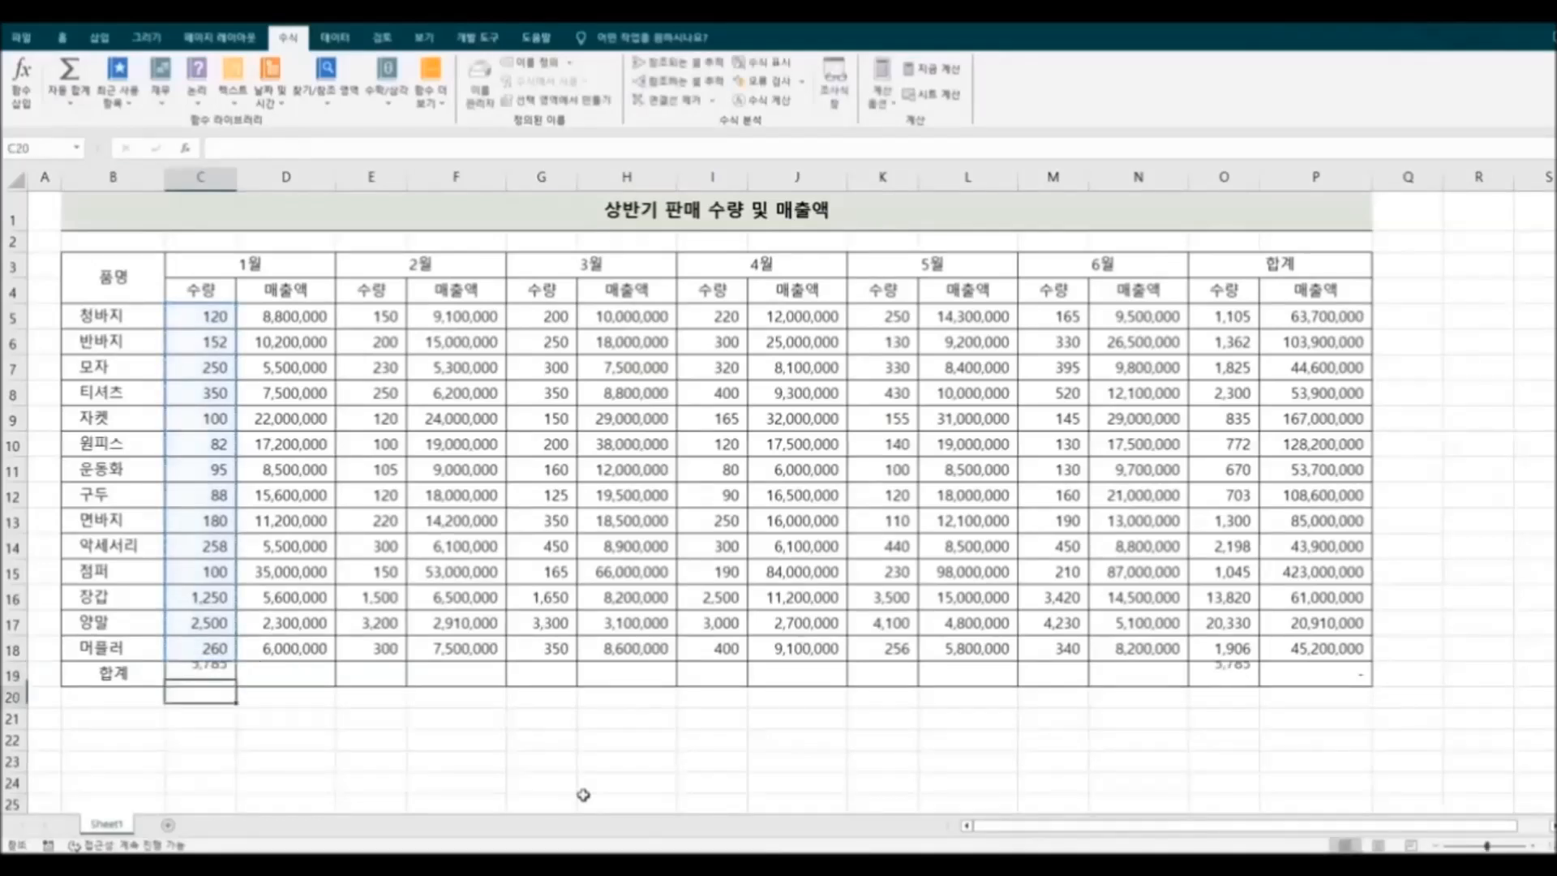
left_click(212, 674)
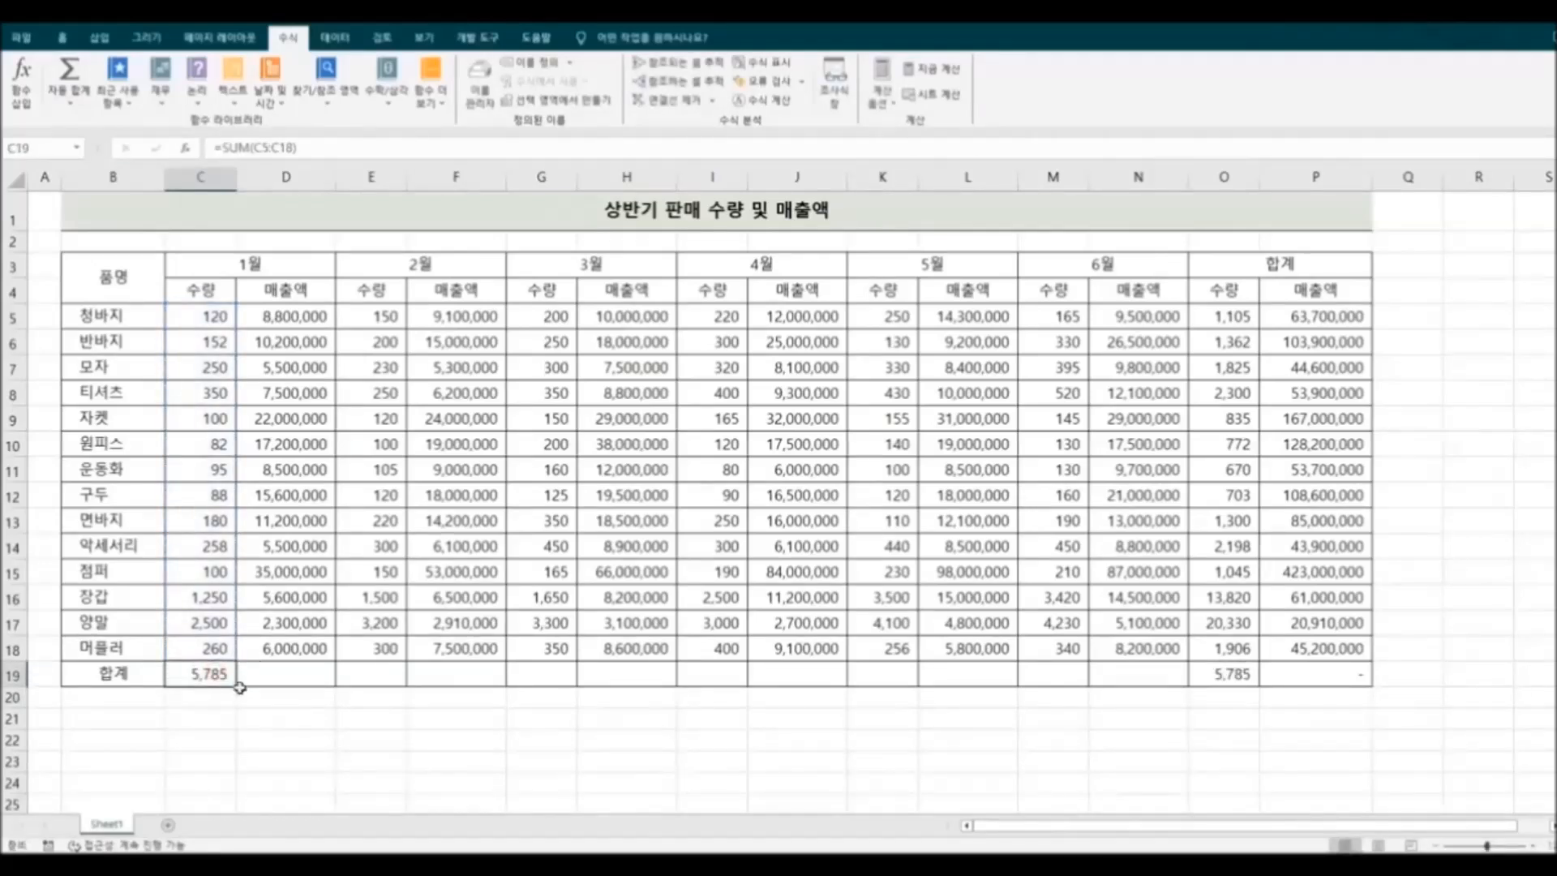
left_click_drag(239, 687, 1184, 689)
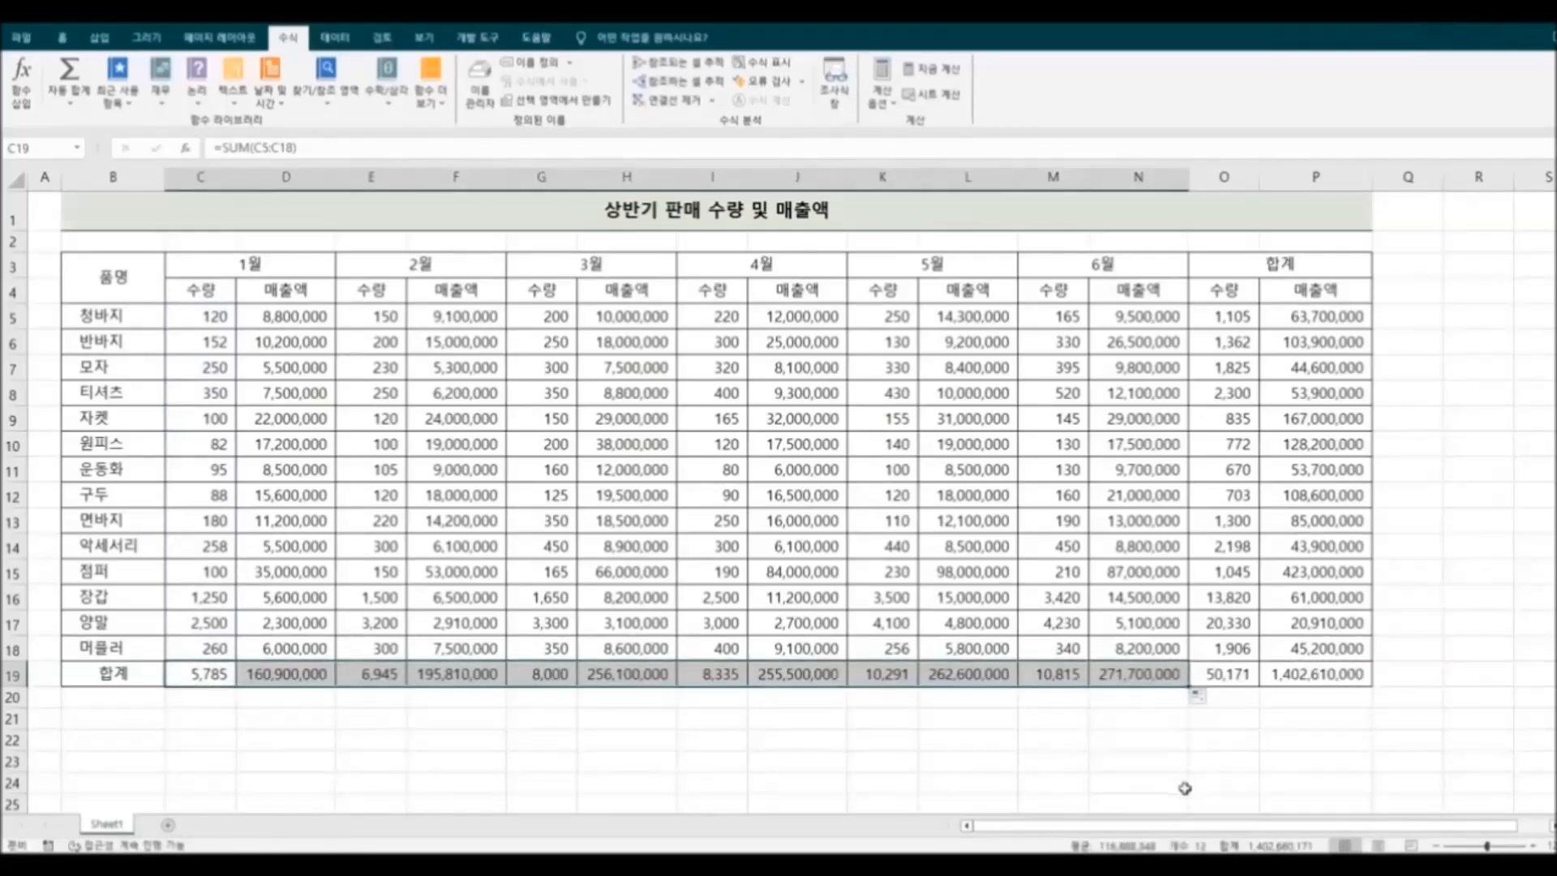
left_click(1185, 788)
Clear the 합계 cells C19:N19 and total all monthly columns at once by applying AutoSum to C5:N19.
left_click_drag(209, 681, 1170, 678)
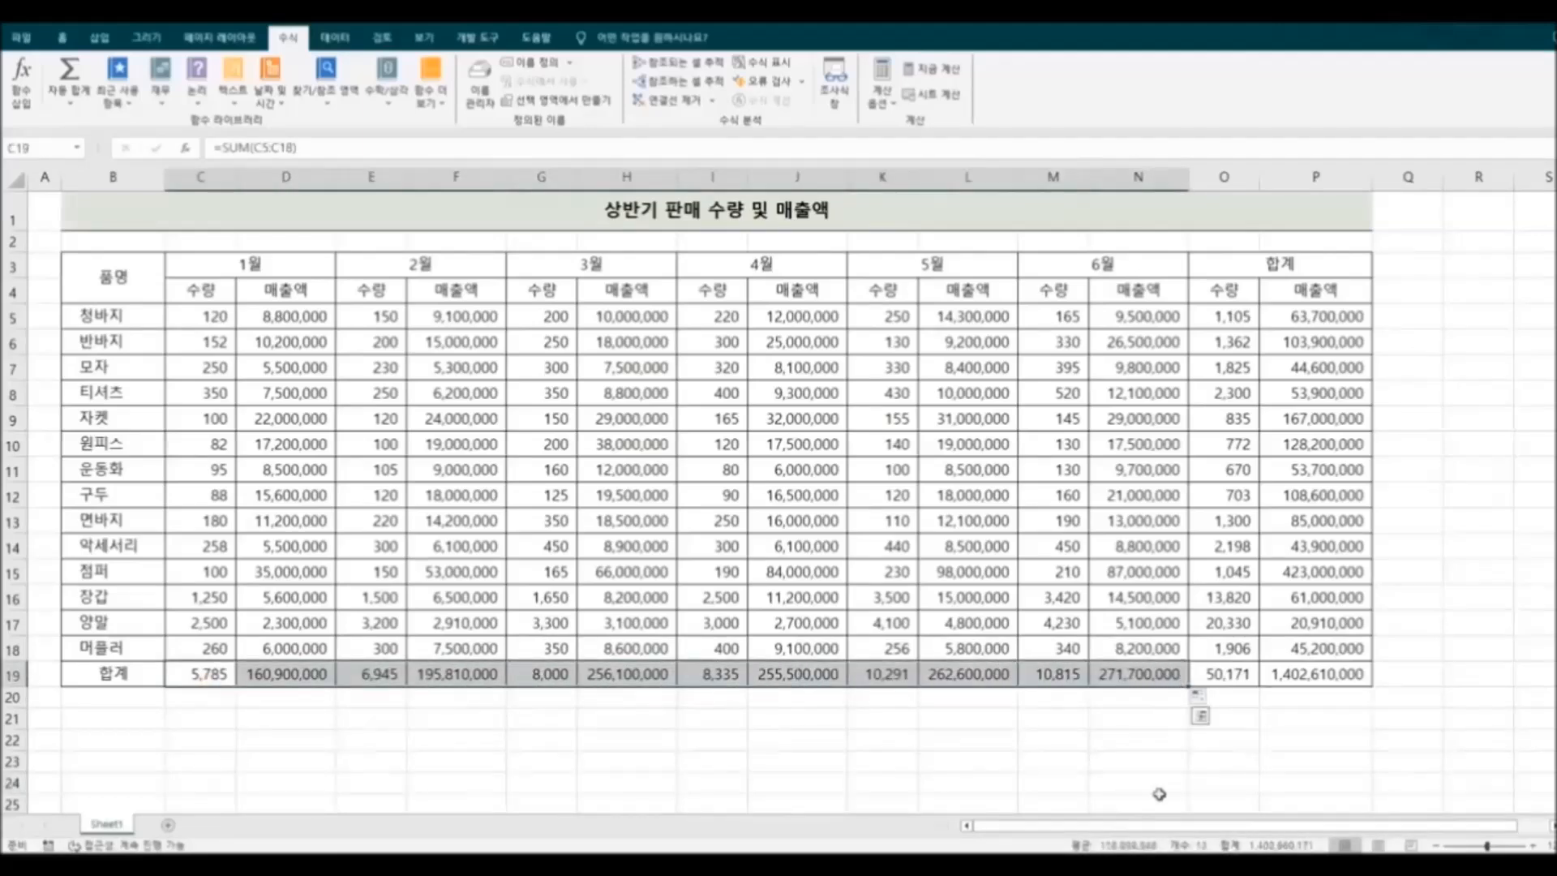
key("Delete")
left_click_drag(189, 316, 1103, 663)
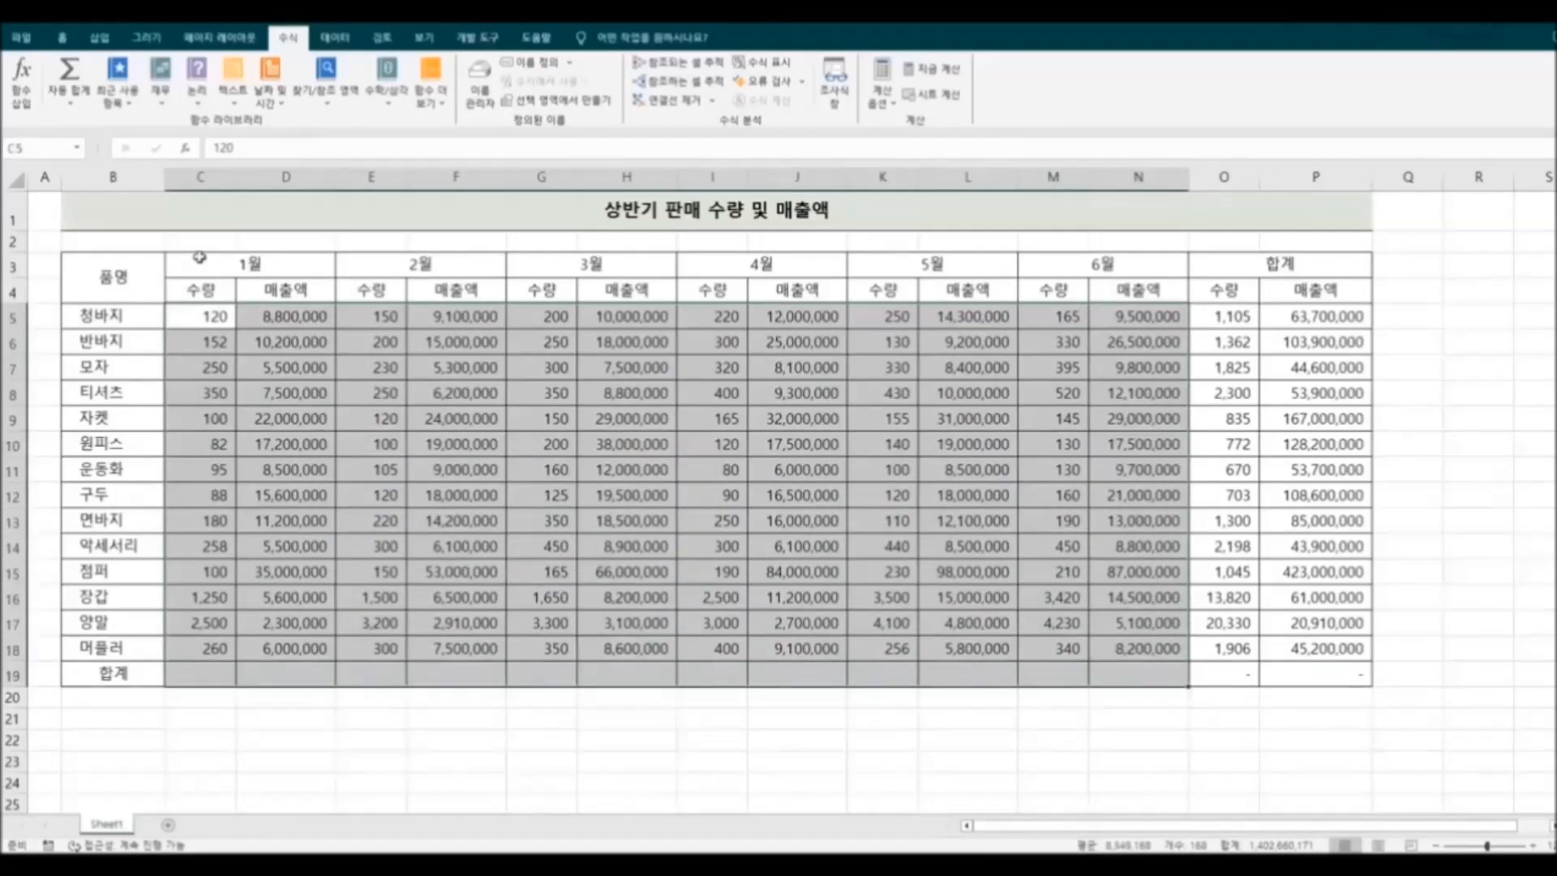
left_click(70, 103)
left_click(81, 123)
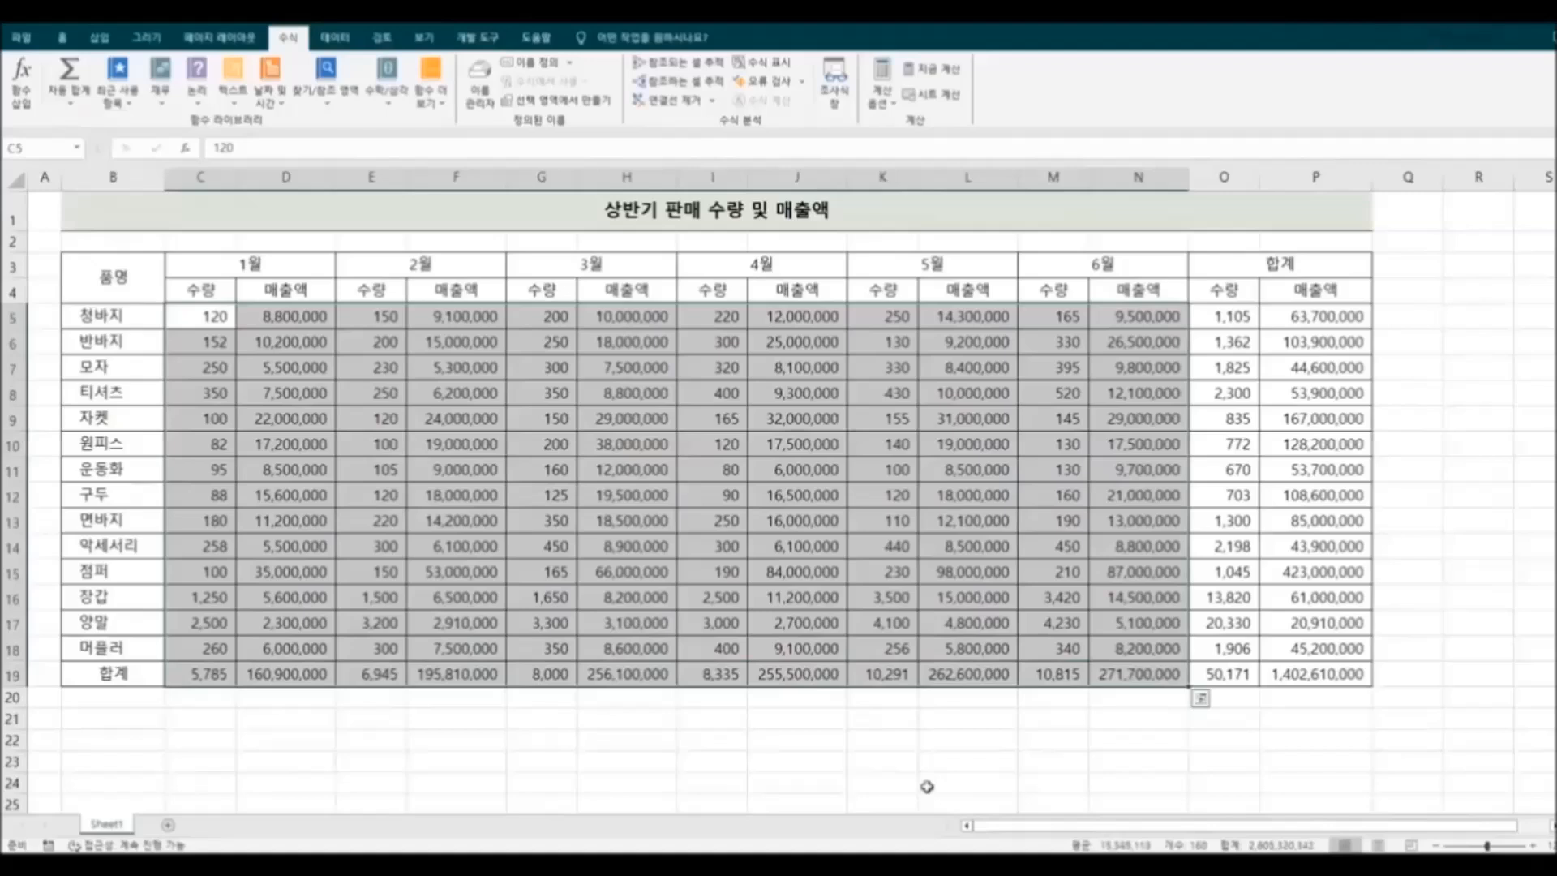
left_click(926, 786)
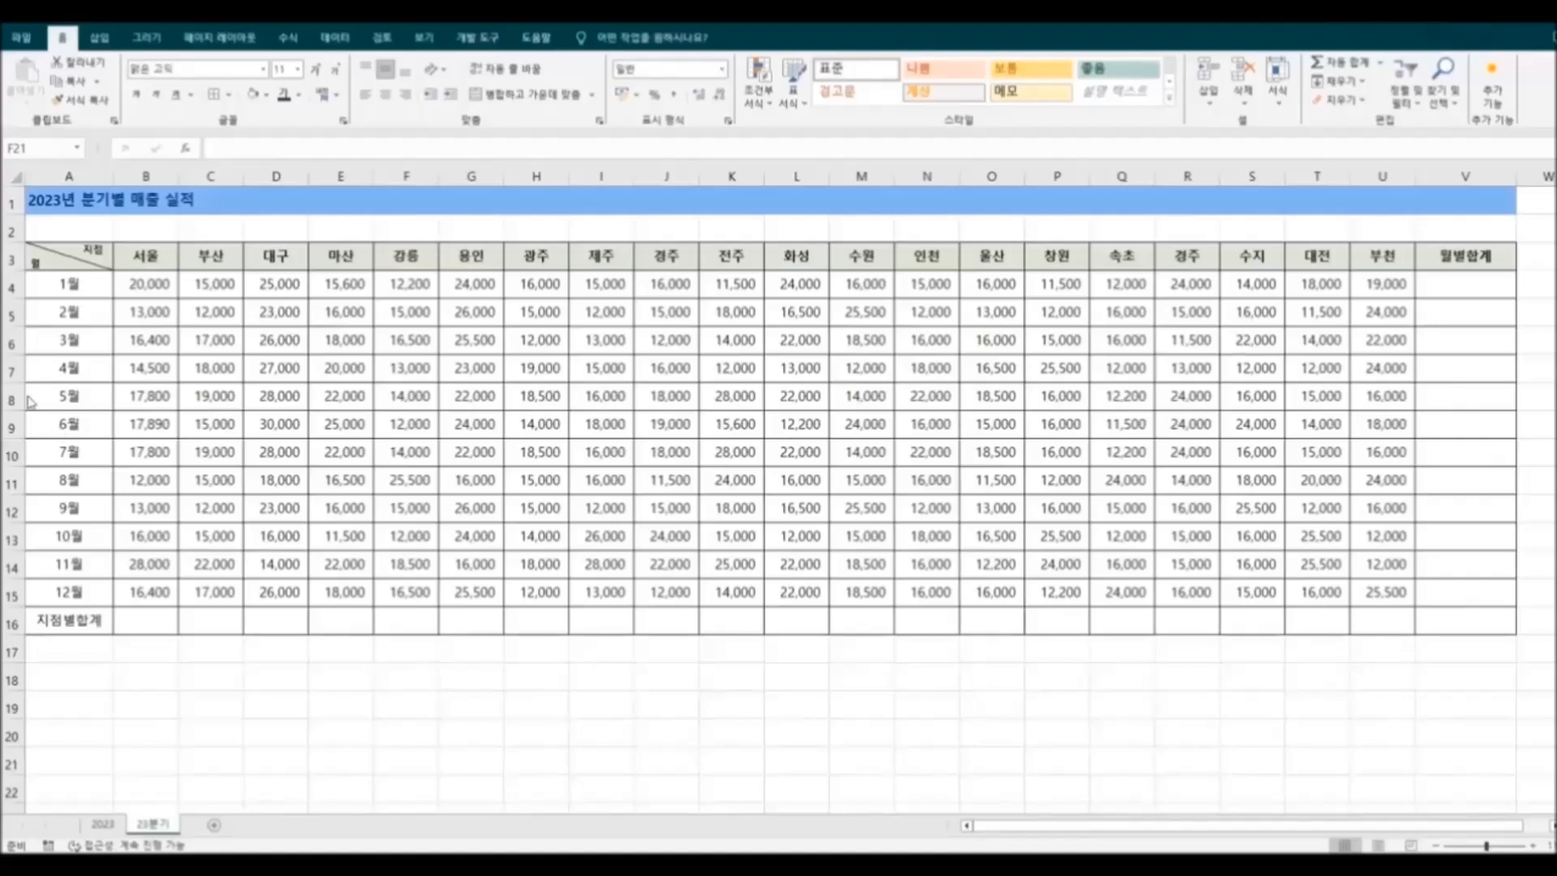
Insert a blank row above each of the 4월, 7월, 10월 and 지점별합계 rows in one operation.
left_click(10, 369)
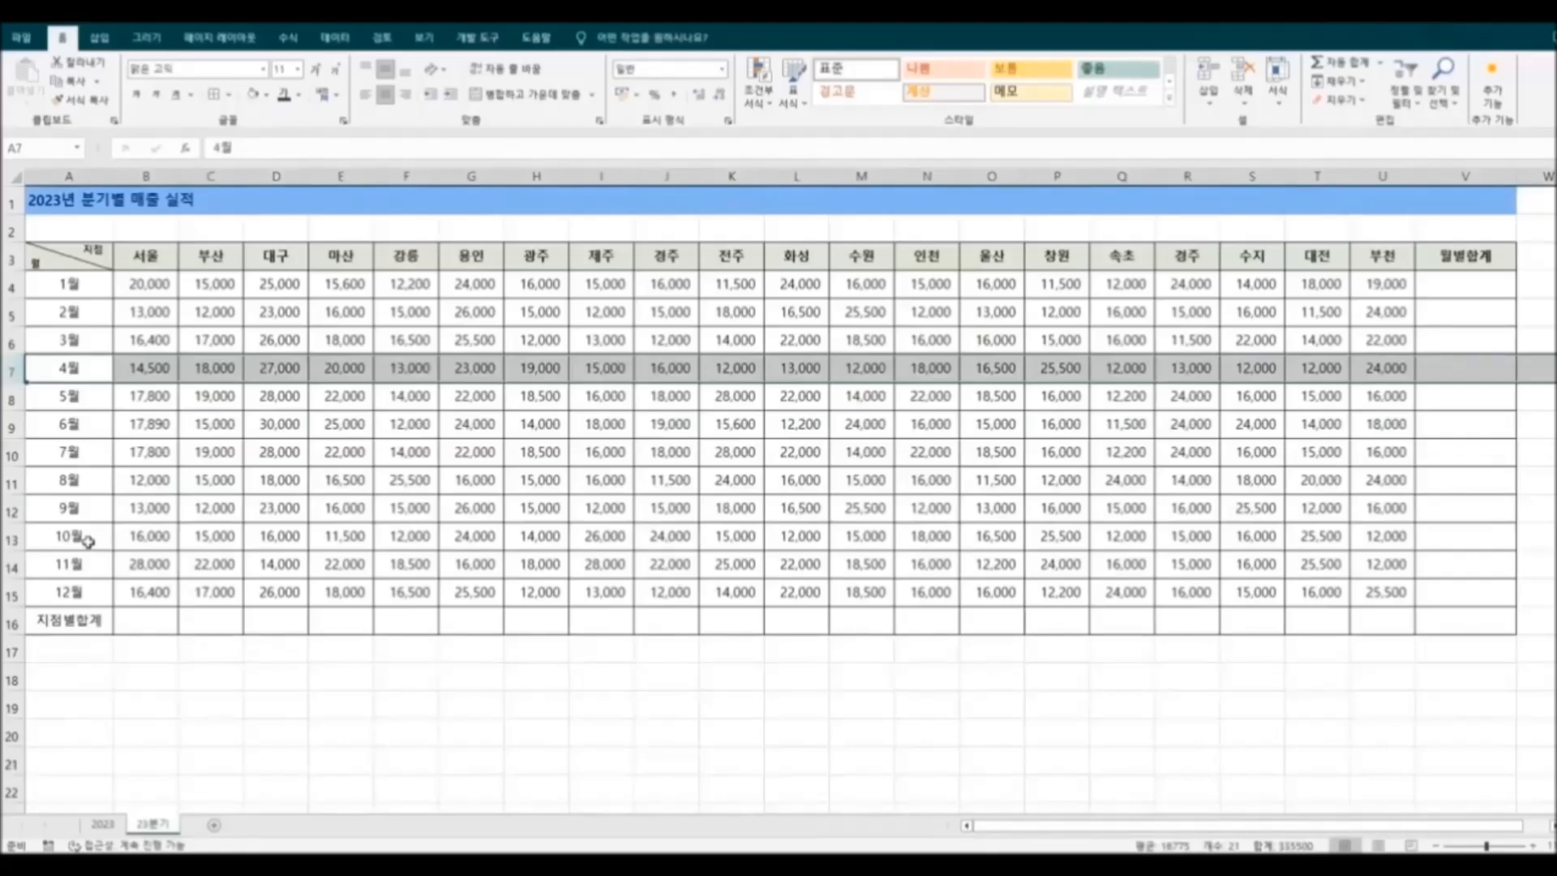
left_click(12, 455, "ctrl")
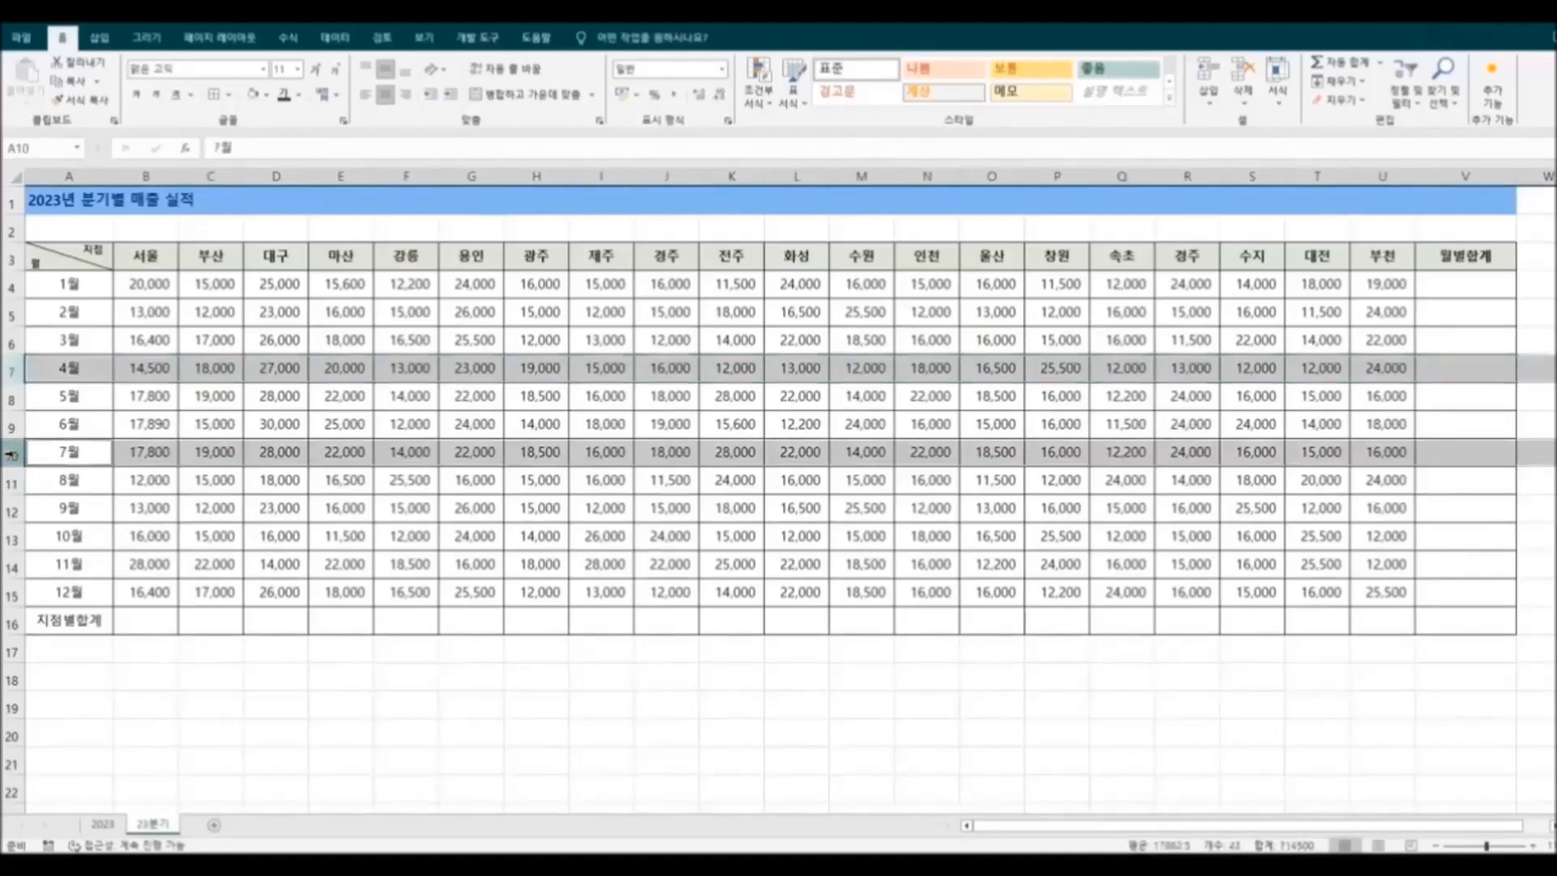
left_click(13, 539, "ctrl")
left_click(11, 622, "ctrl")
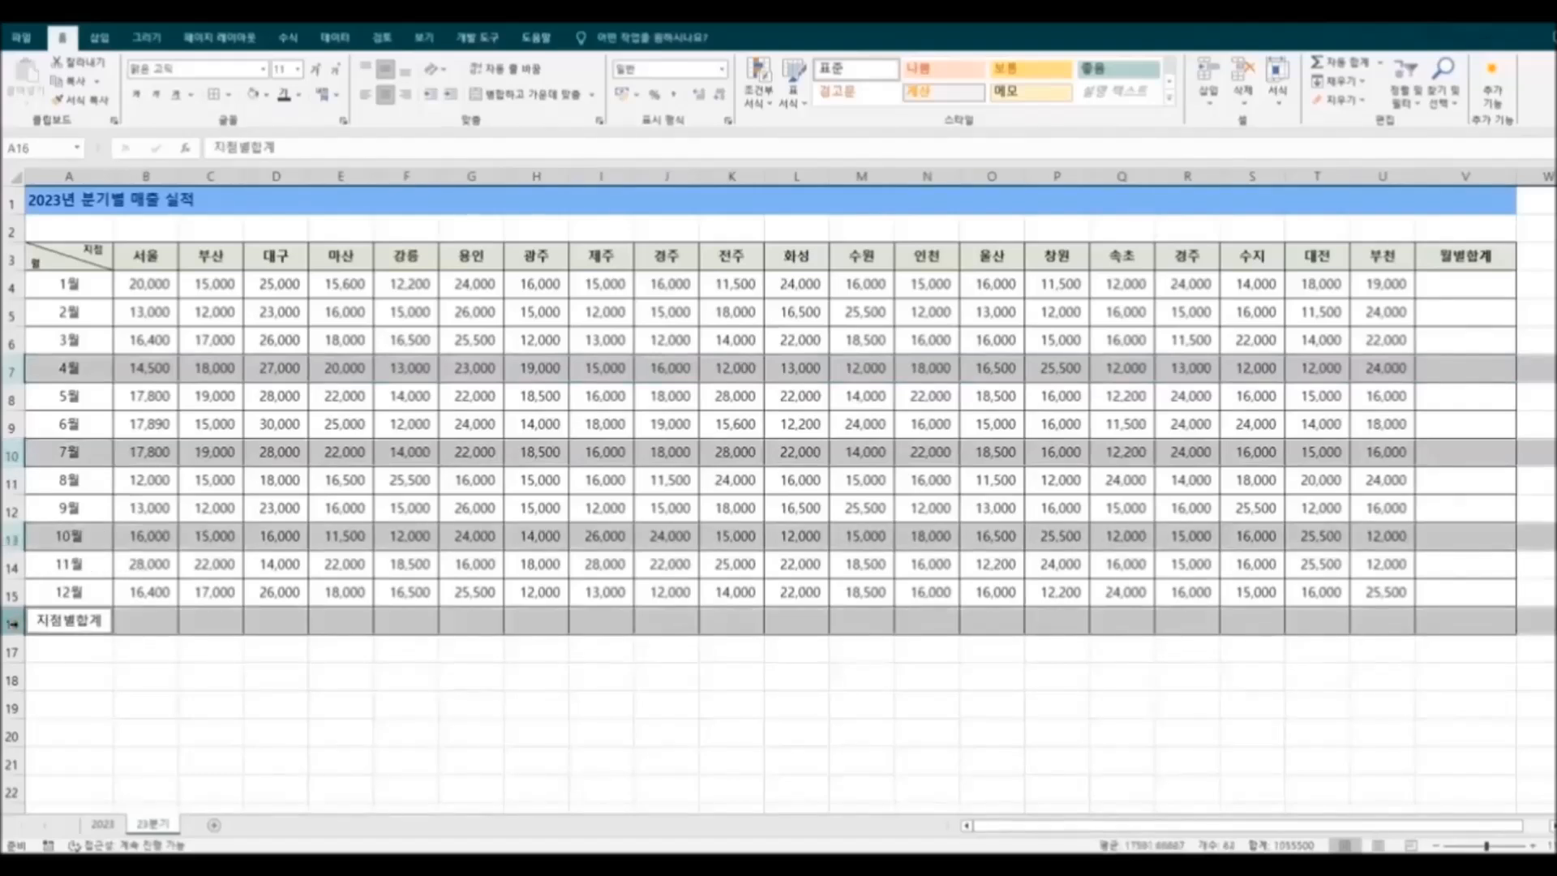
right_click(11, 622)
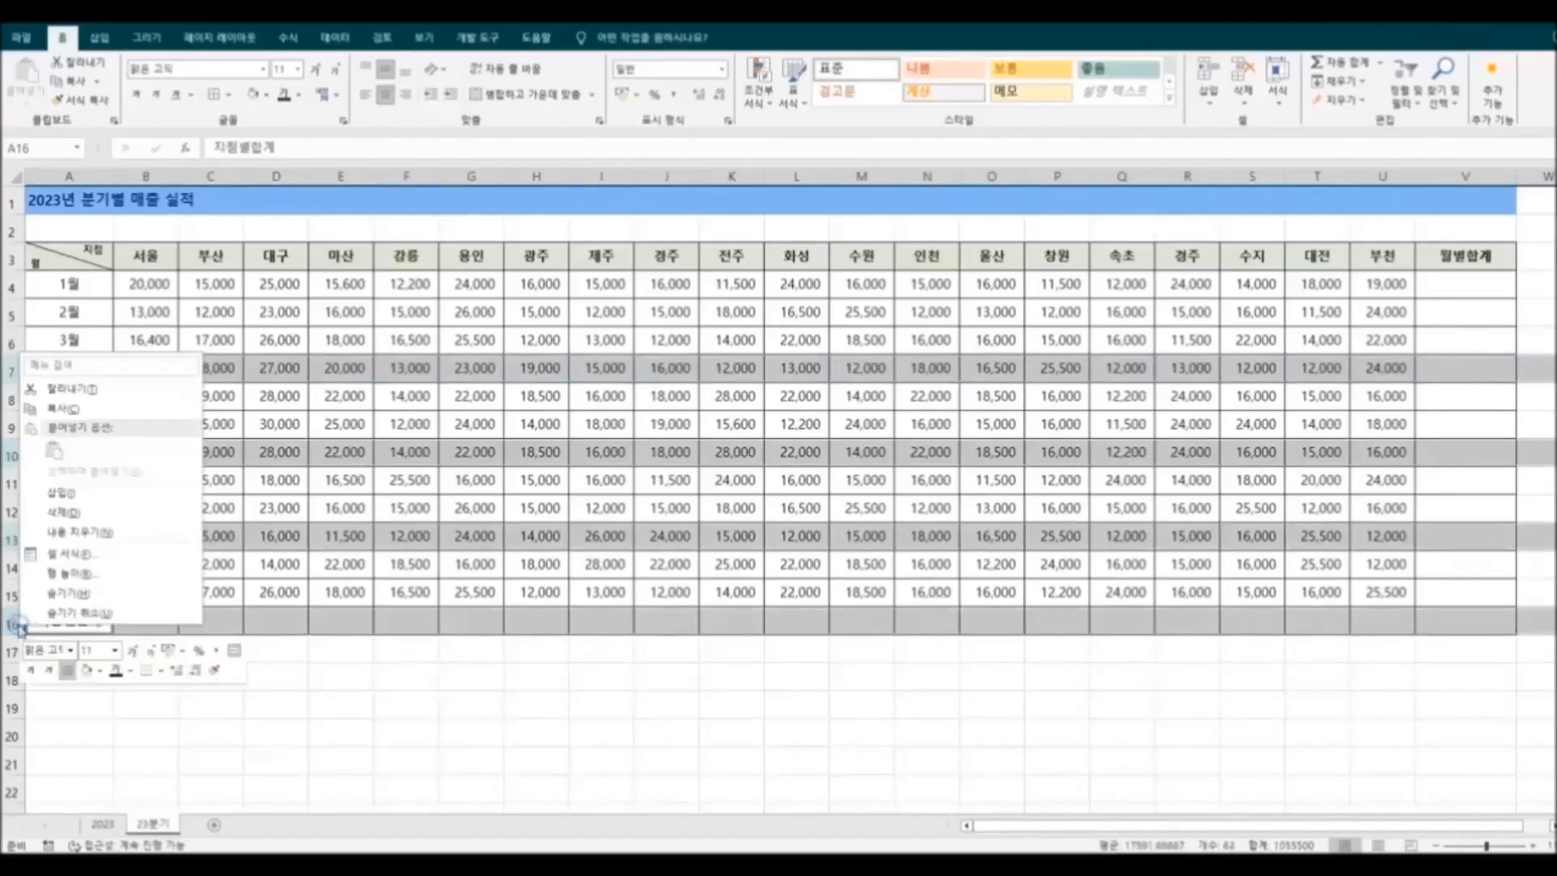
left_click(113, 498)
left_click(490, 788)
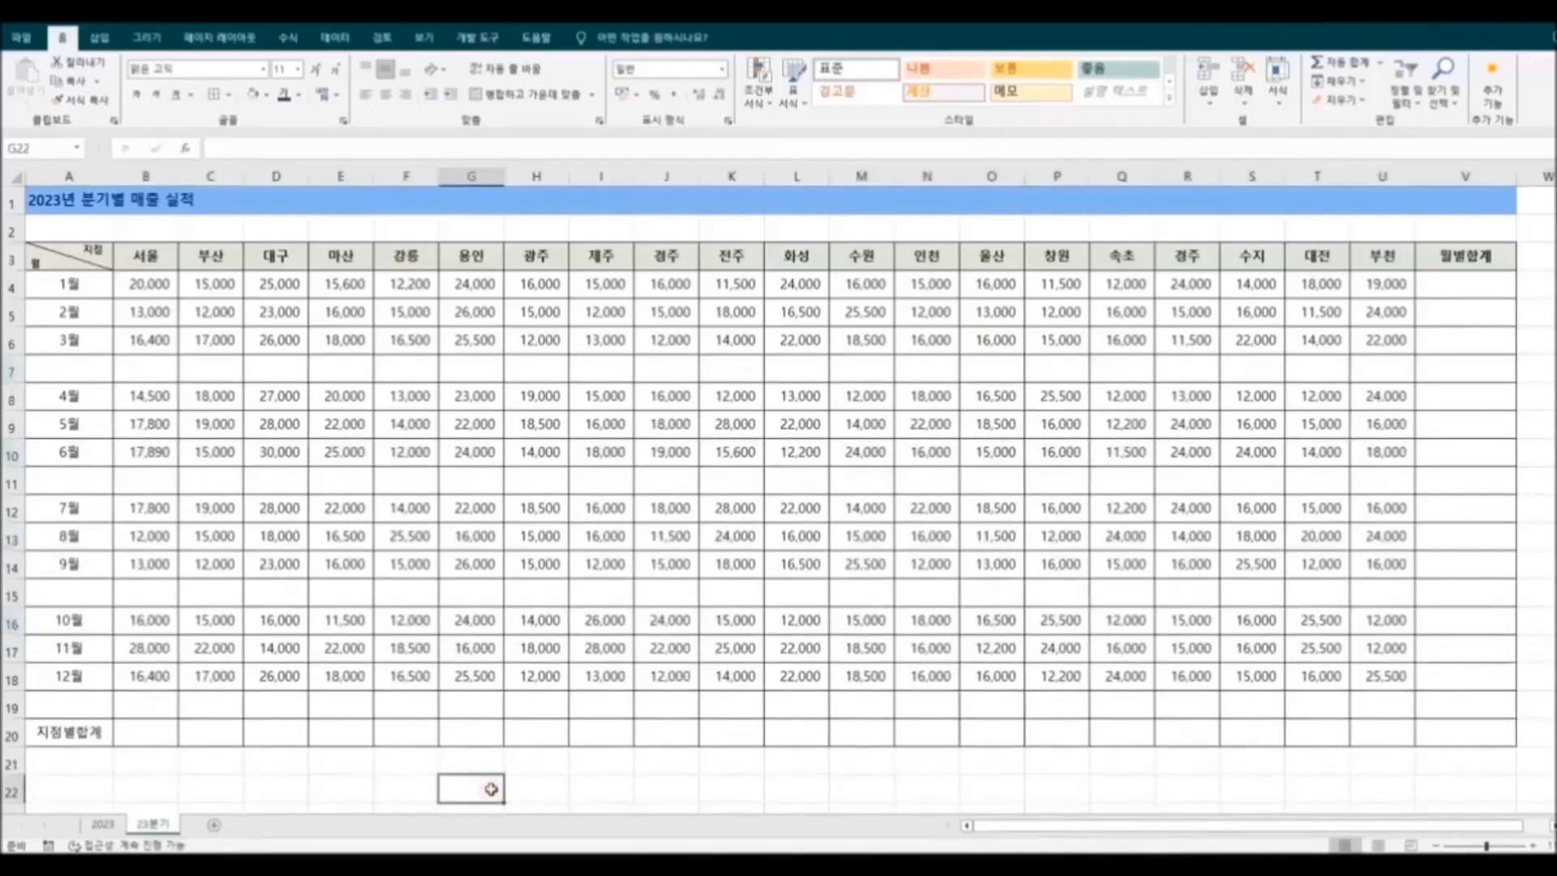
Label the blank rows in A7, A11, A15 and A19 as 1분기, 2분기, 3분기 and 4분기.
left_click(90, 363)
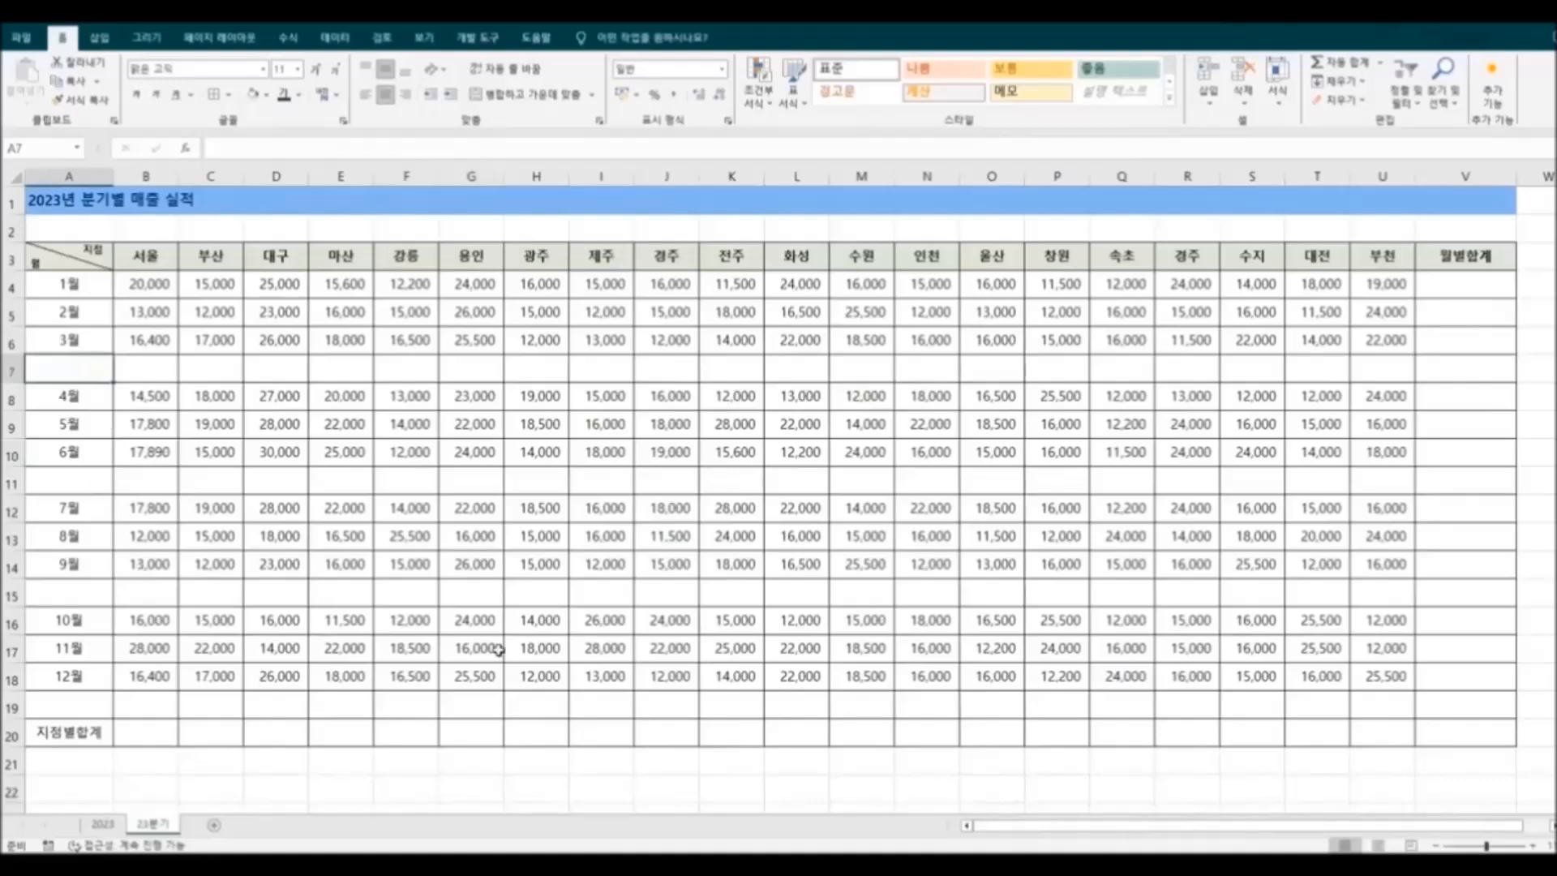
type("1분기")
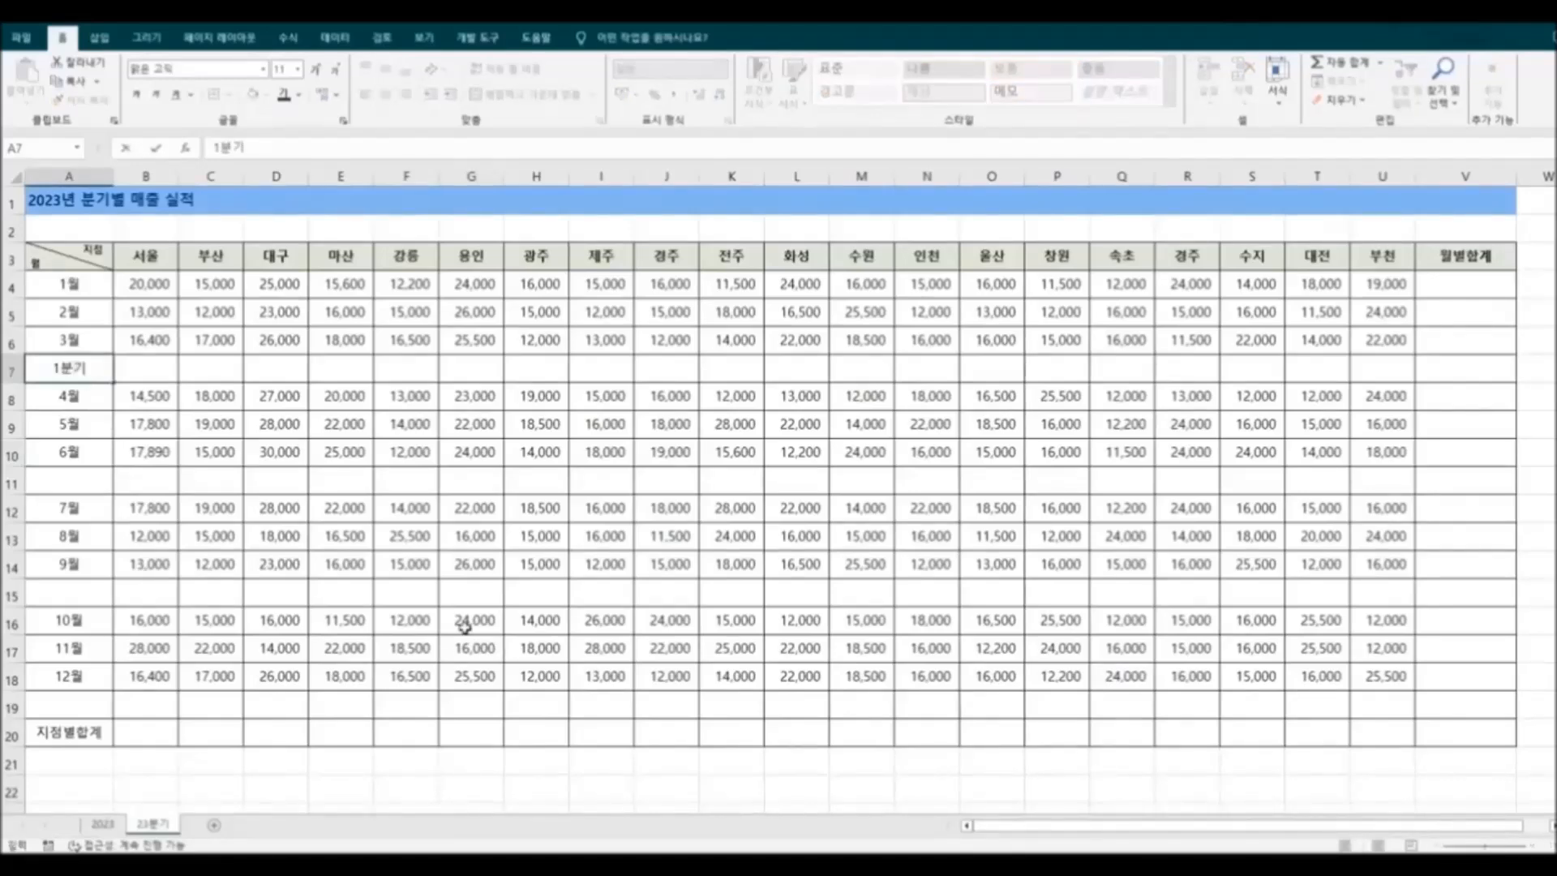
left_click(102, 485)
type("2분기")
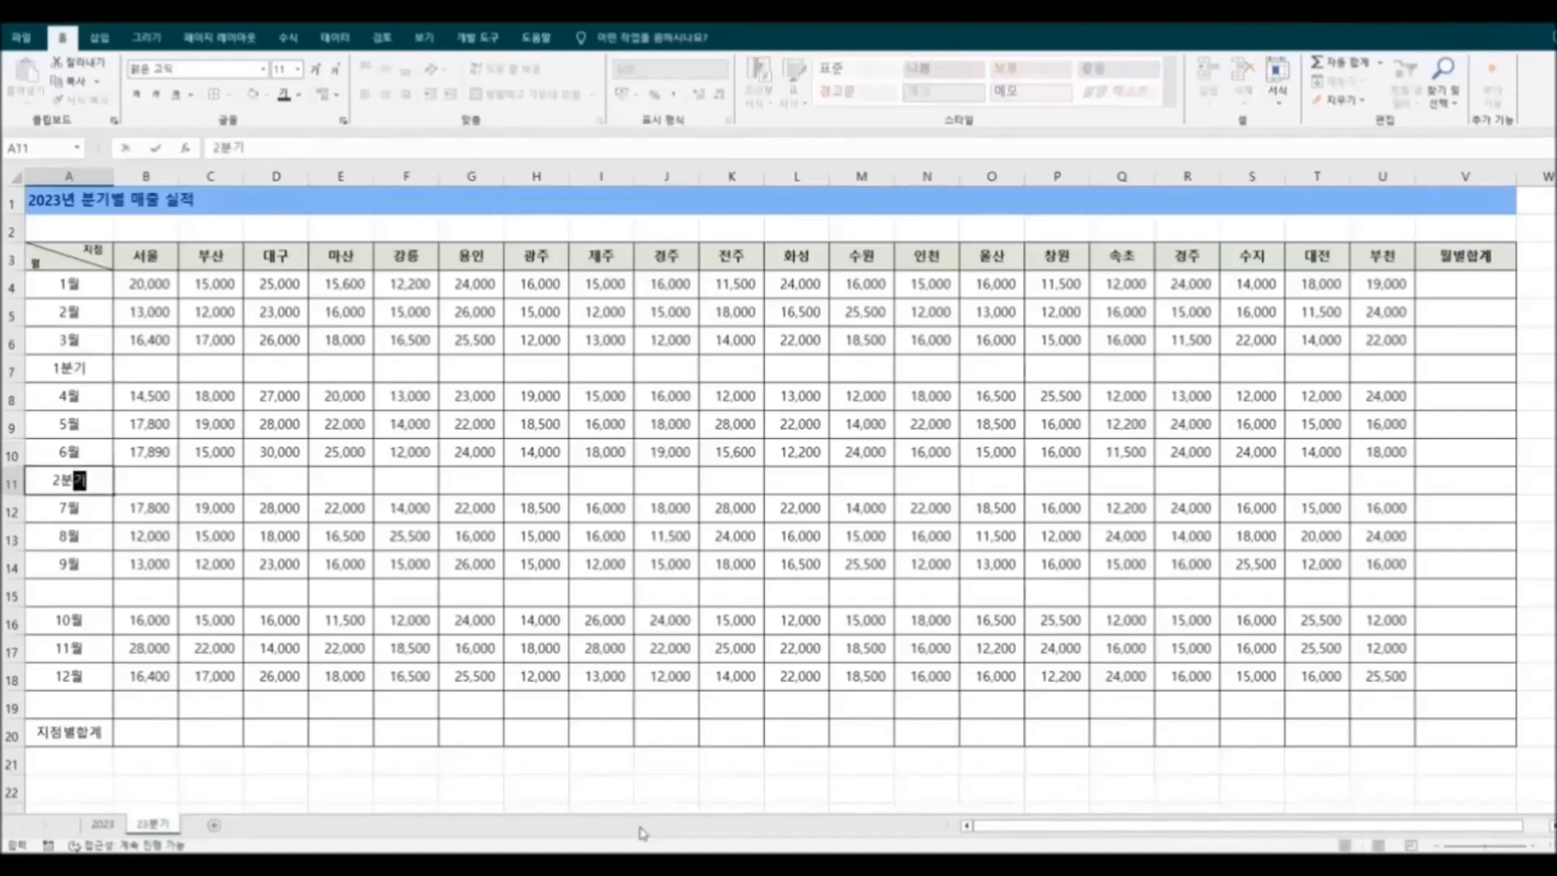
type("4")
type("분기")
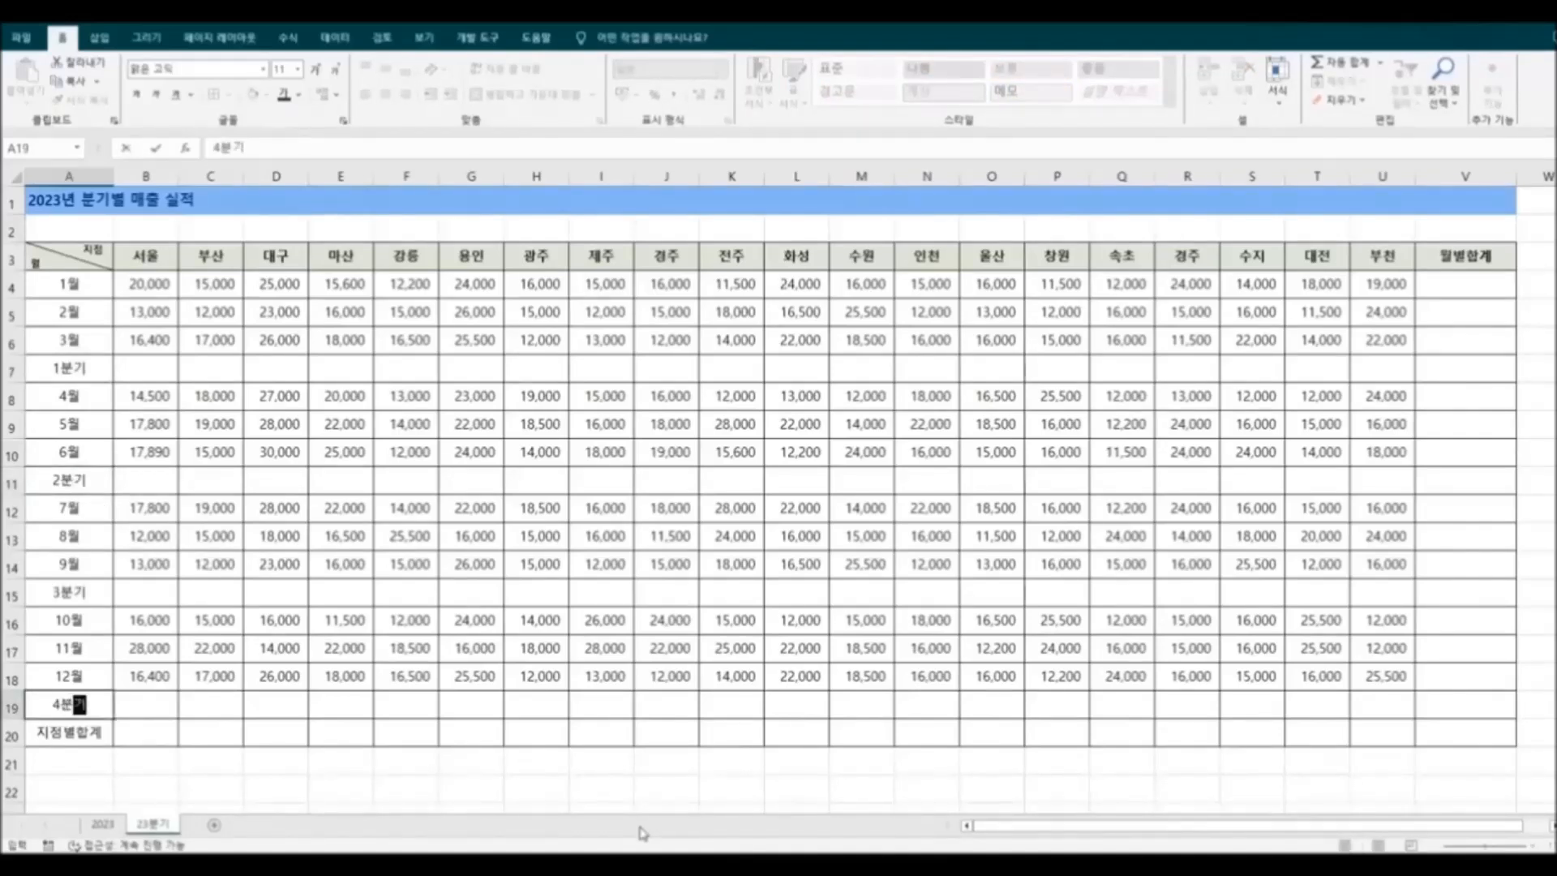
Total the quarter rows 7, 11, 15 and 19 and 지점별합계 row 20 across B:U, plus 월별합계 cells V4:V20, with one AutoSum.
left_click(528, 783)
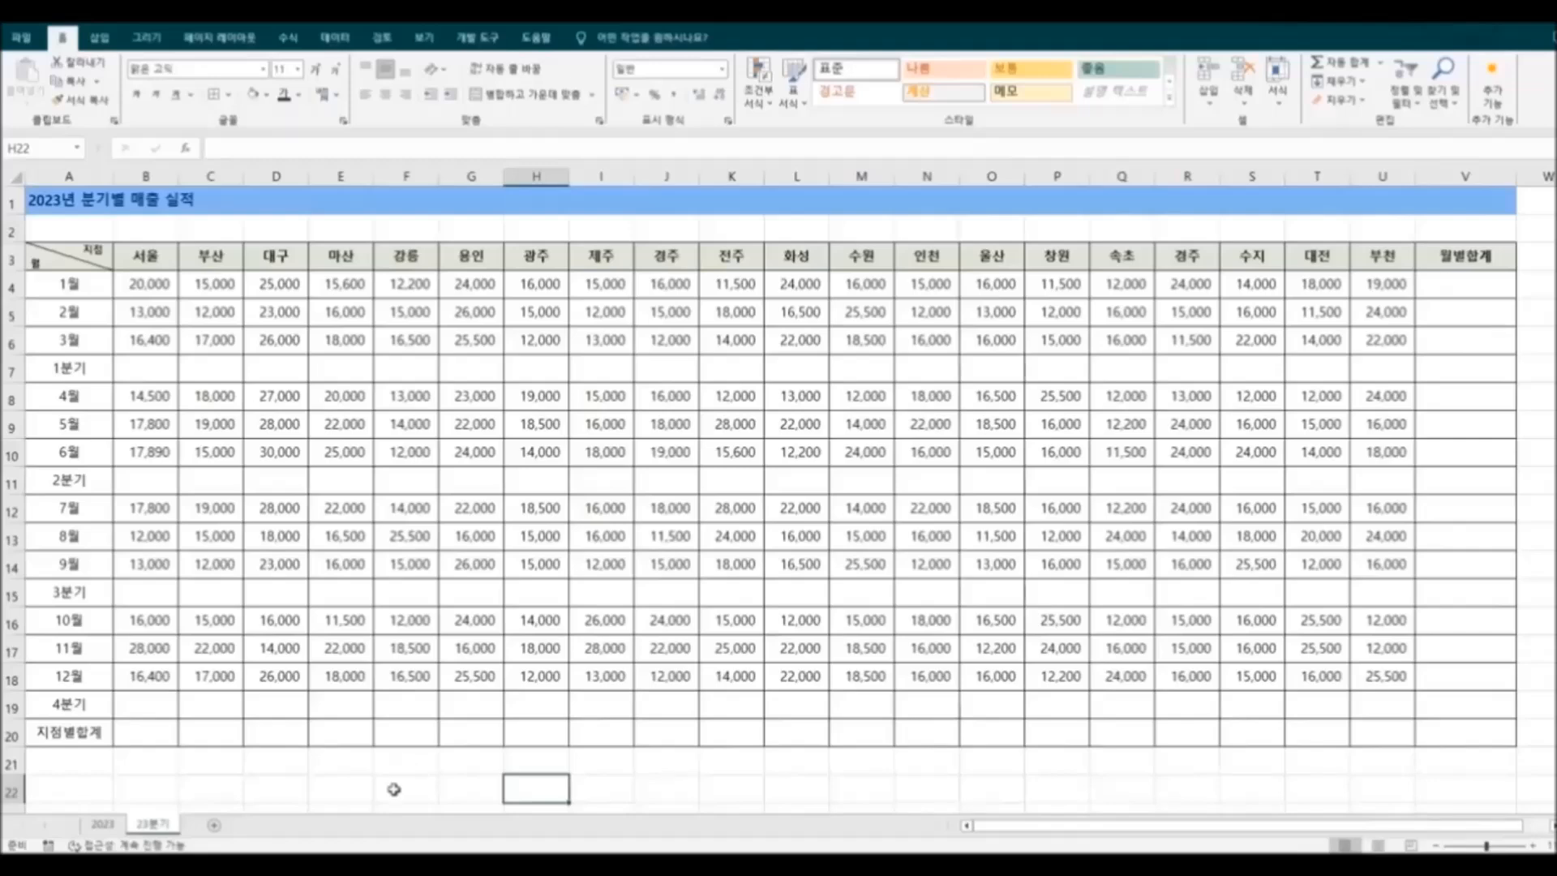
left_click_drag(156, 367, 1372, 362)
left_click_drag(138, 487, 1351, 475)
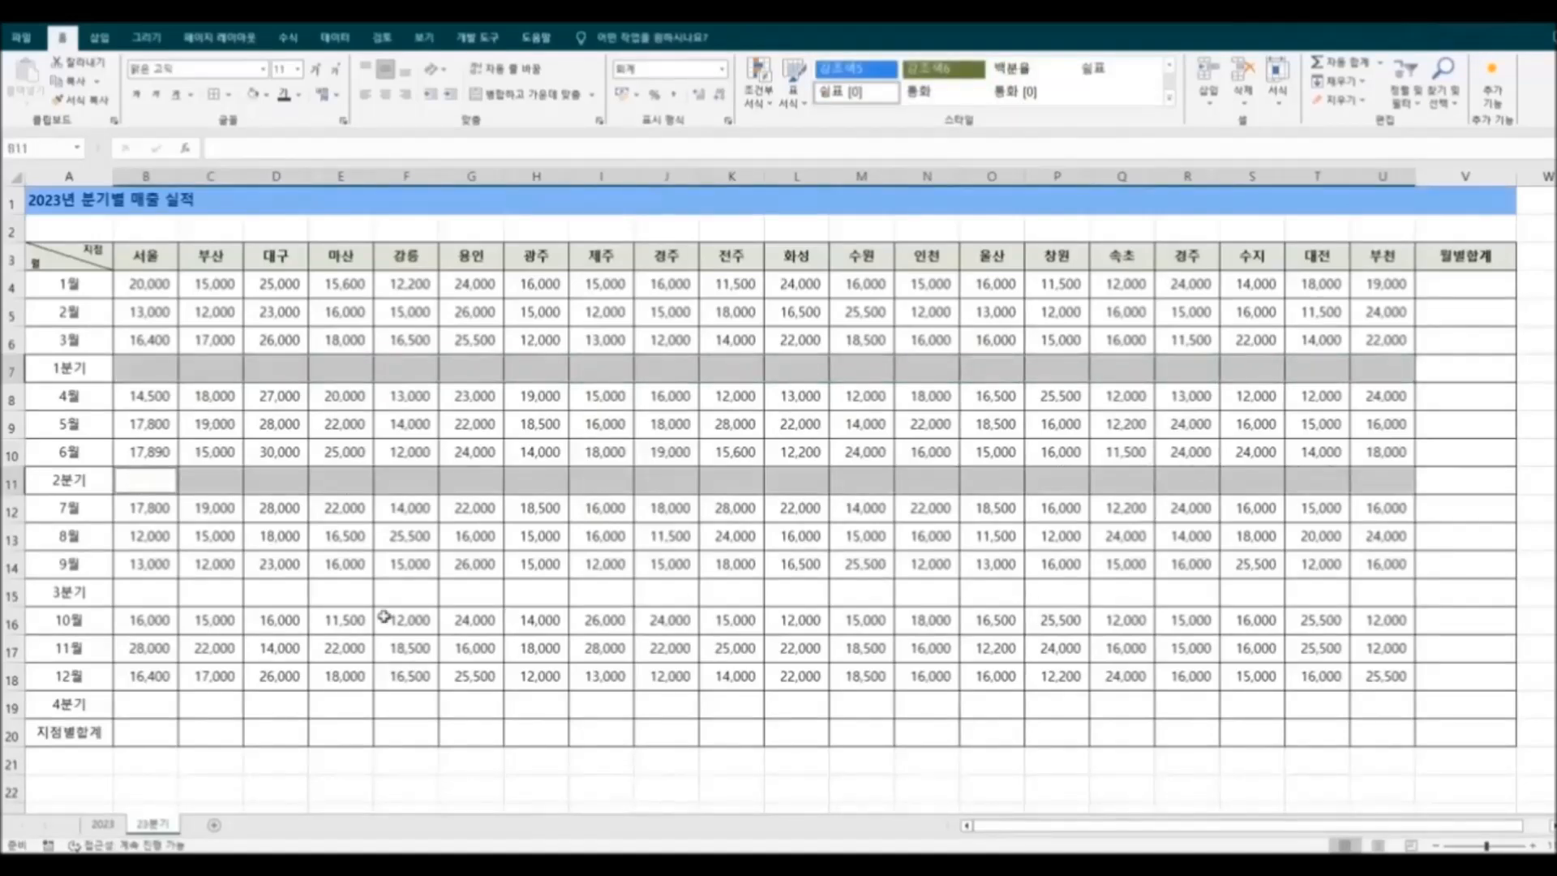
left_click_drag(154, 593, 1371, 592)
left_click_drag(146, 709, 1370, 711)
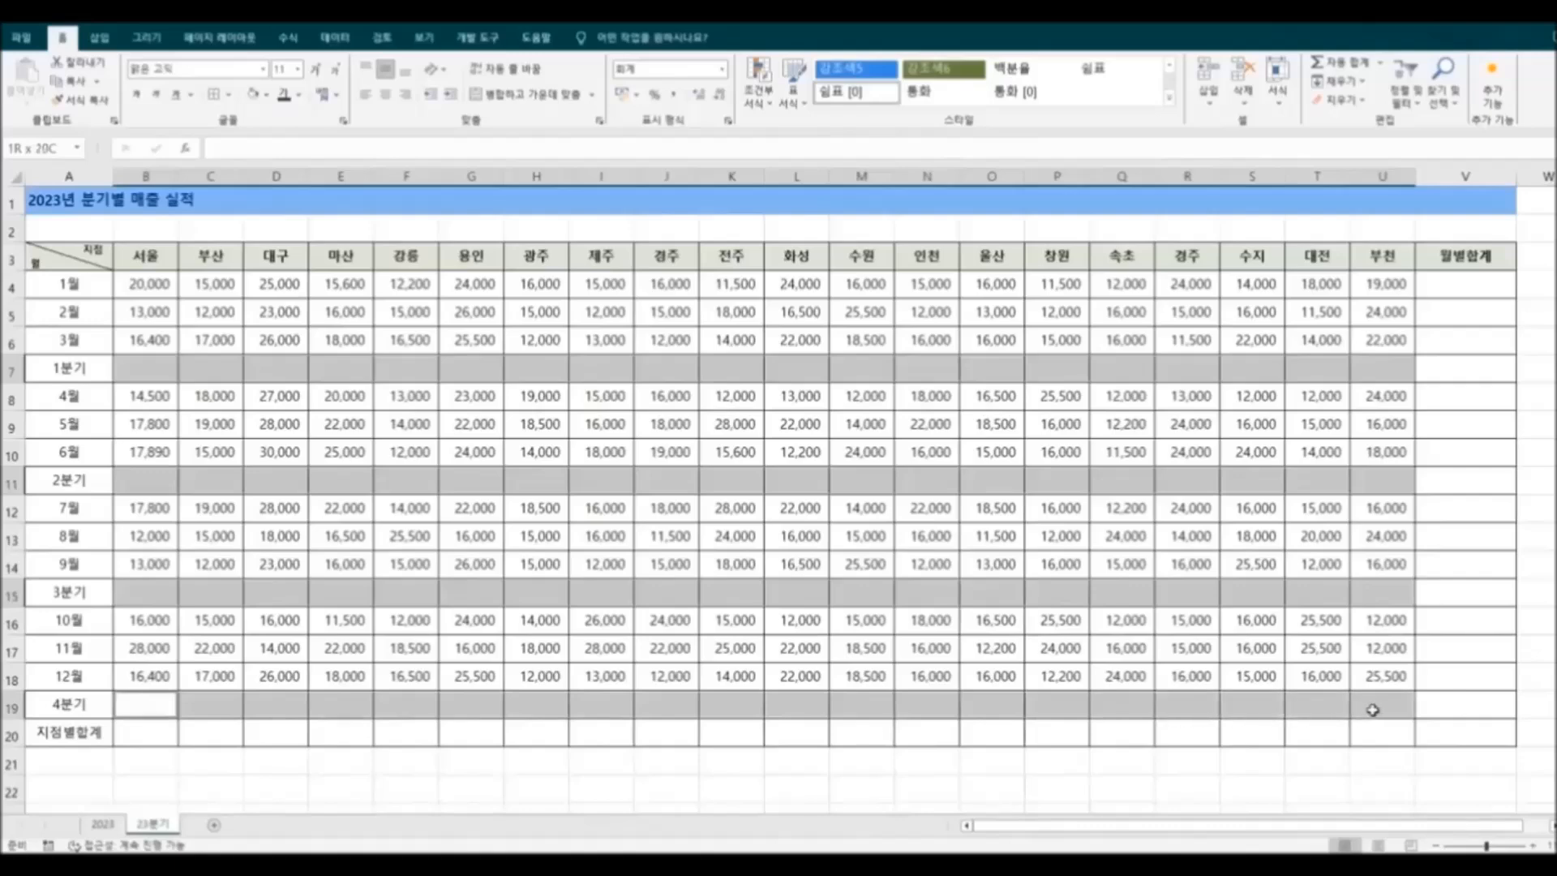
left_click(142, 730, "ctrl")
left_click_drag(142, 730, 1351, 746)
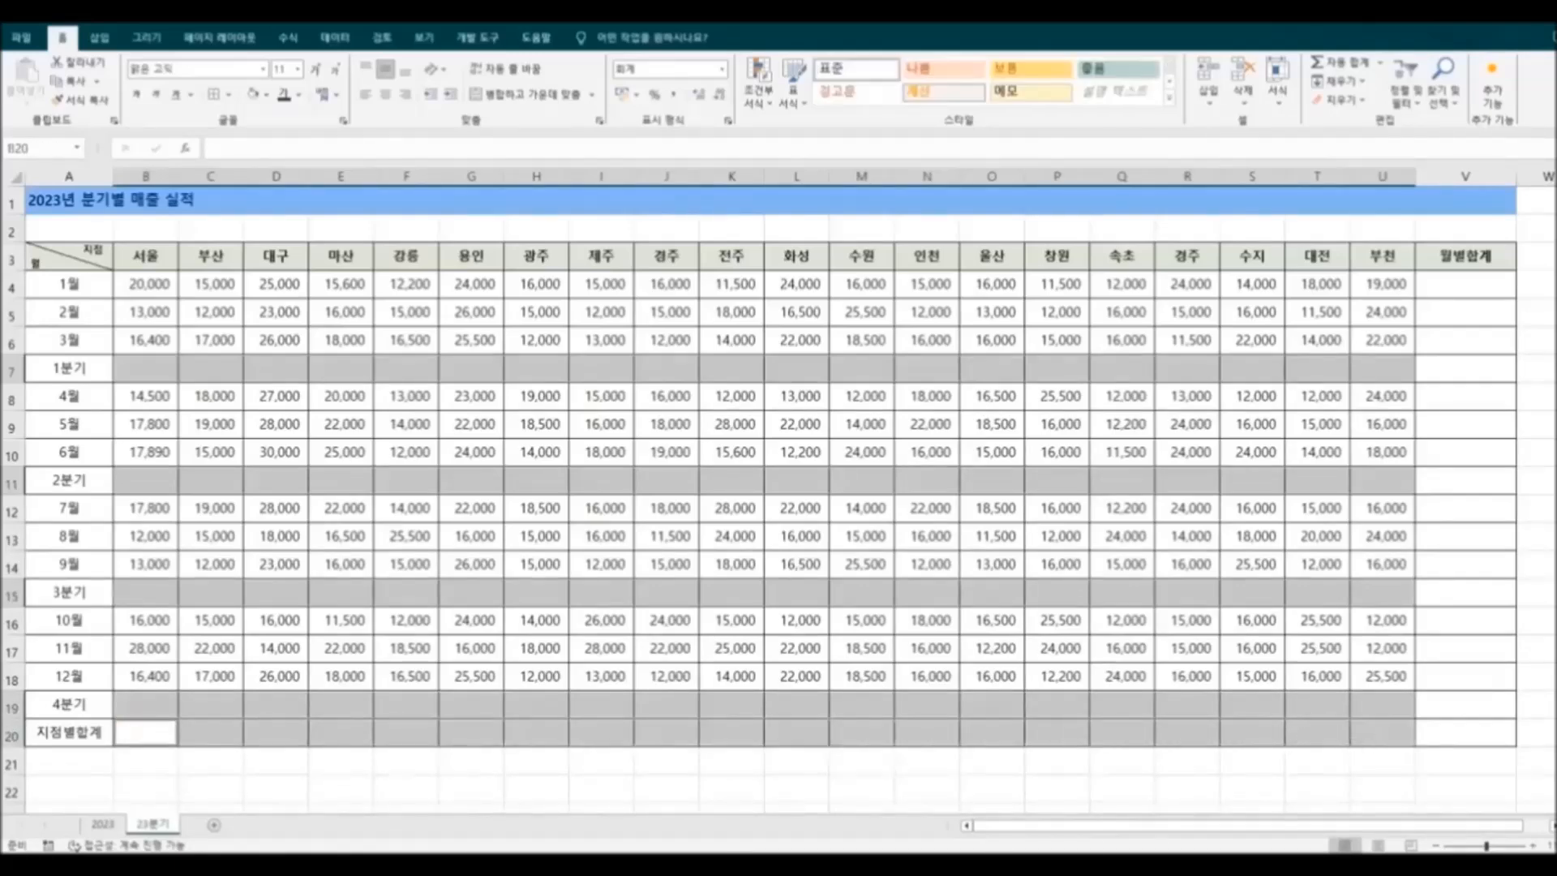
mouse_move(1459, 285)
left_mouse_down()
mouse_move(1484, 556)
mouse_move(1463, 738)
left_mouse_up()
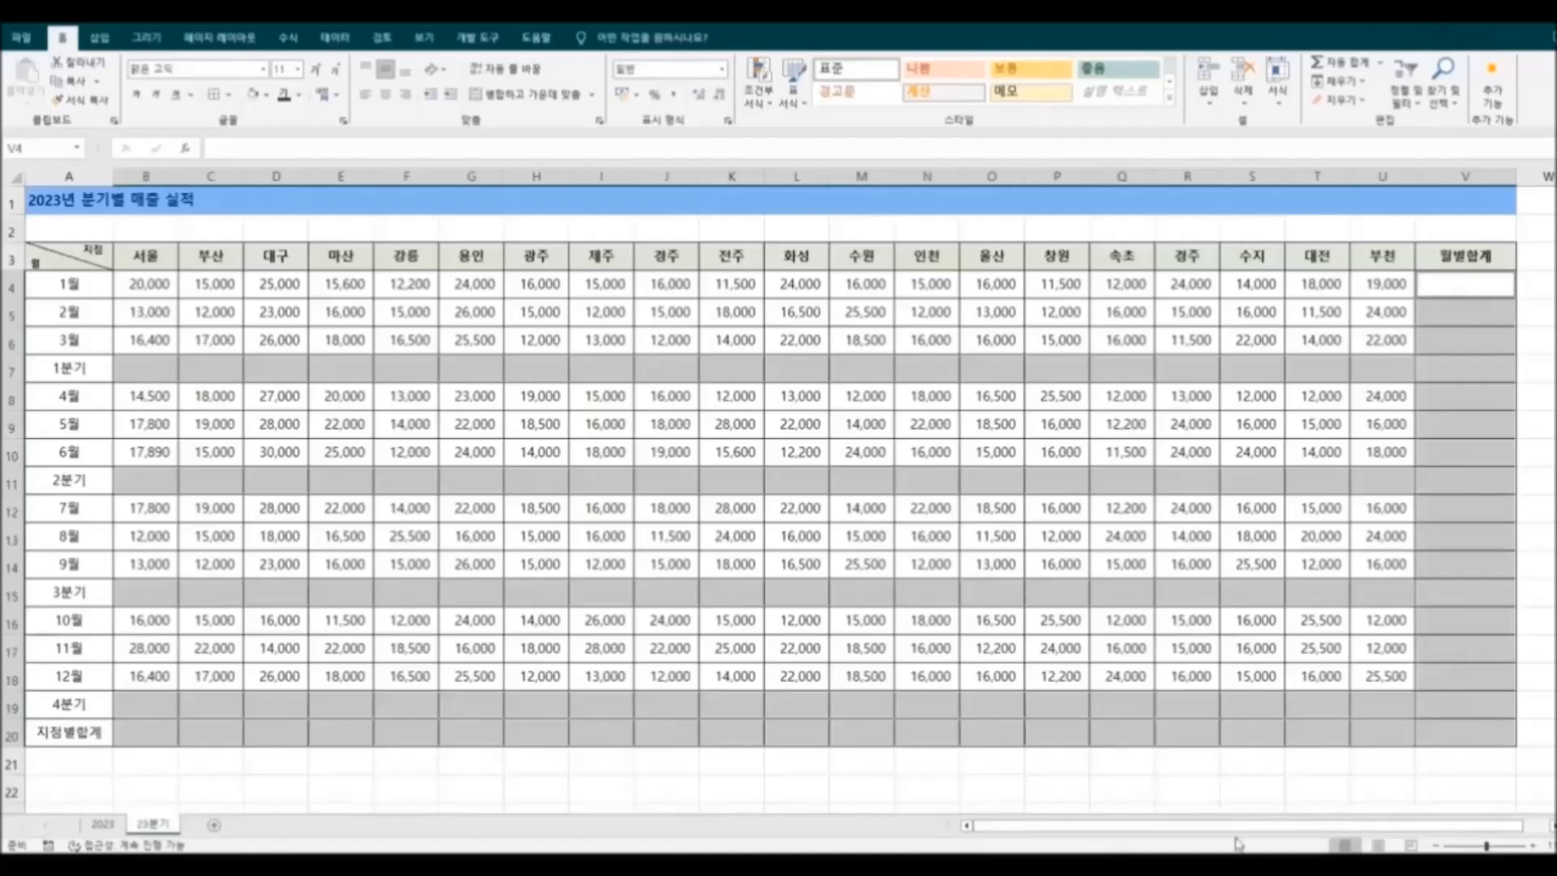
left_click(288, 37)
left_click(88, 115)
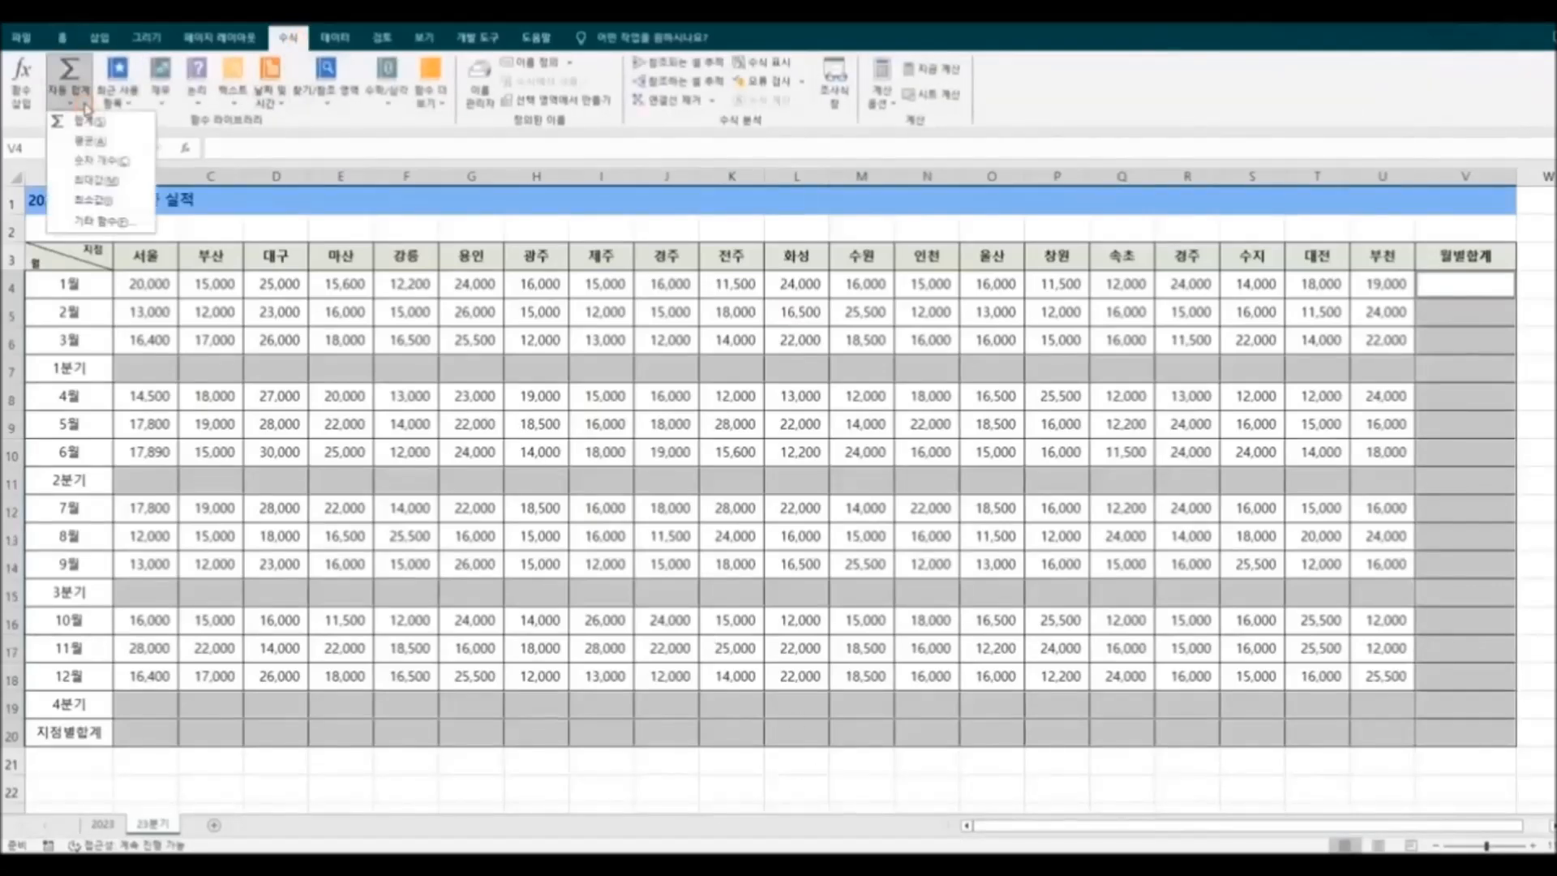
left_click(124, 127)
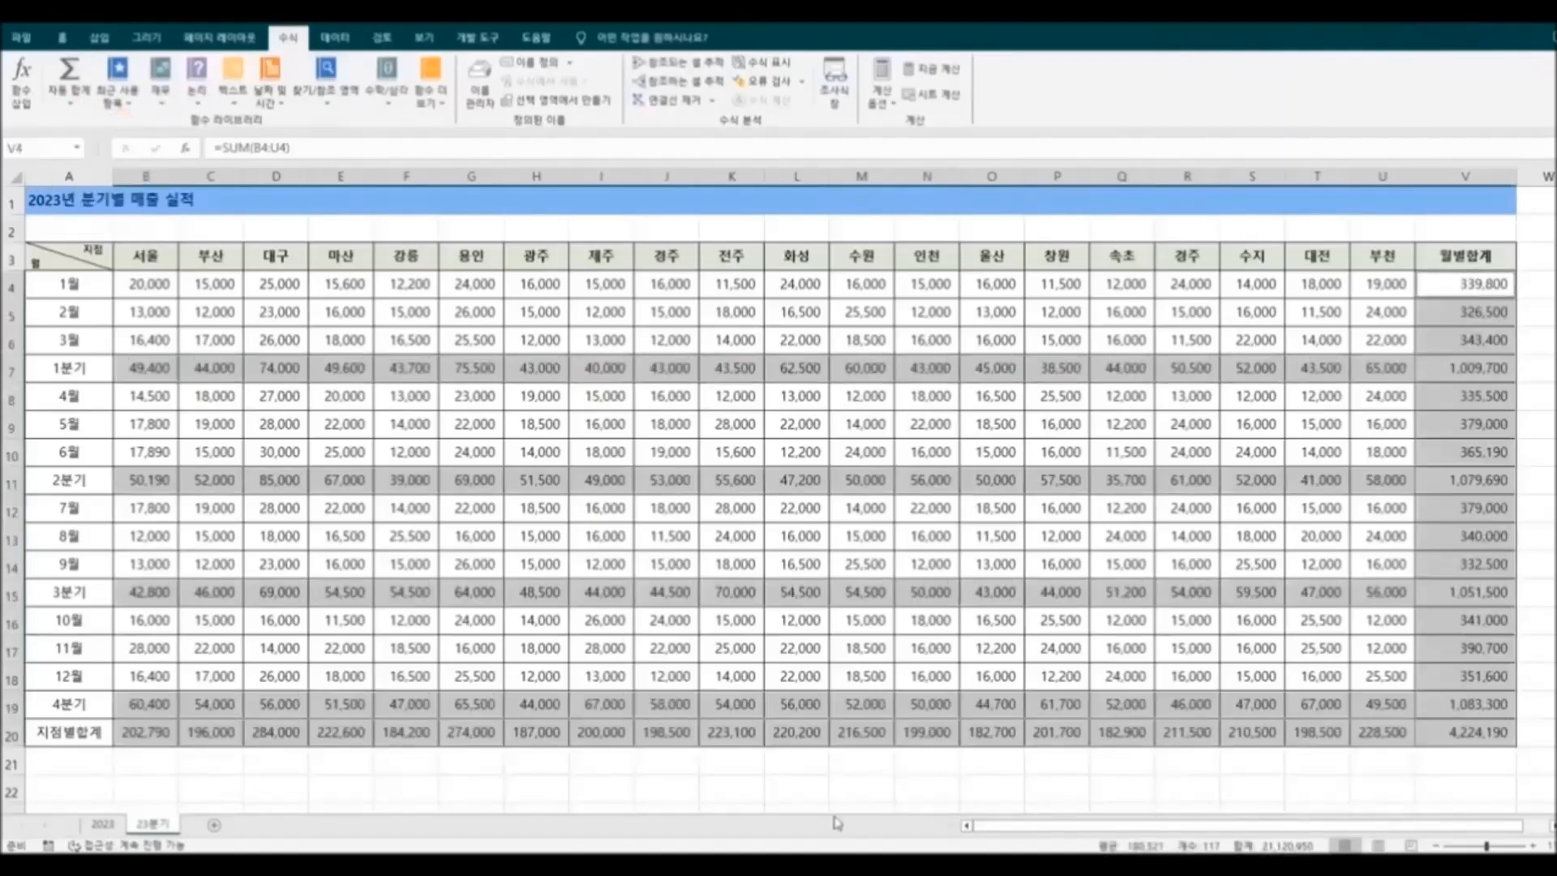
left_click(879, 791)
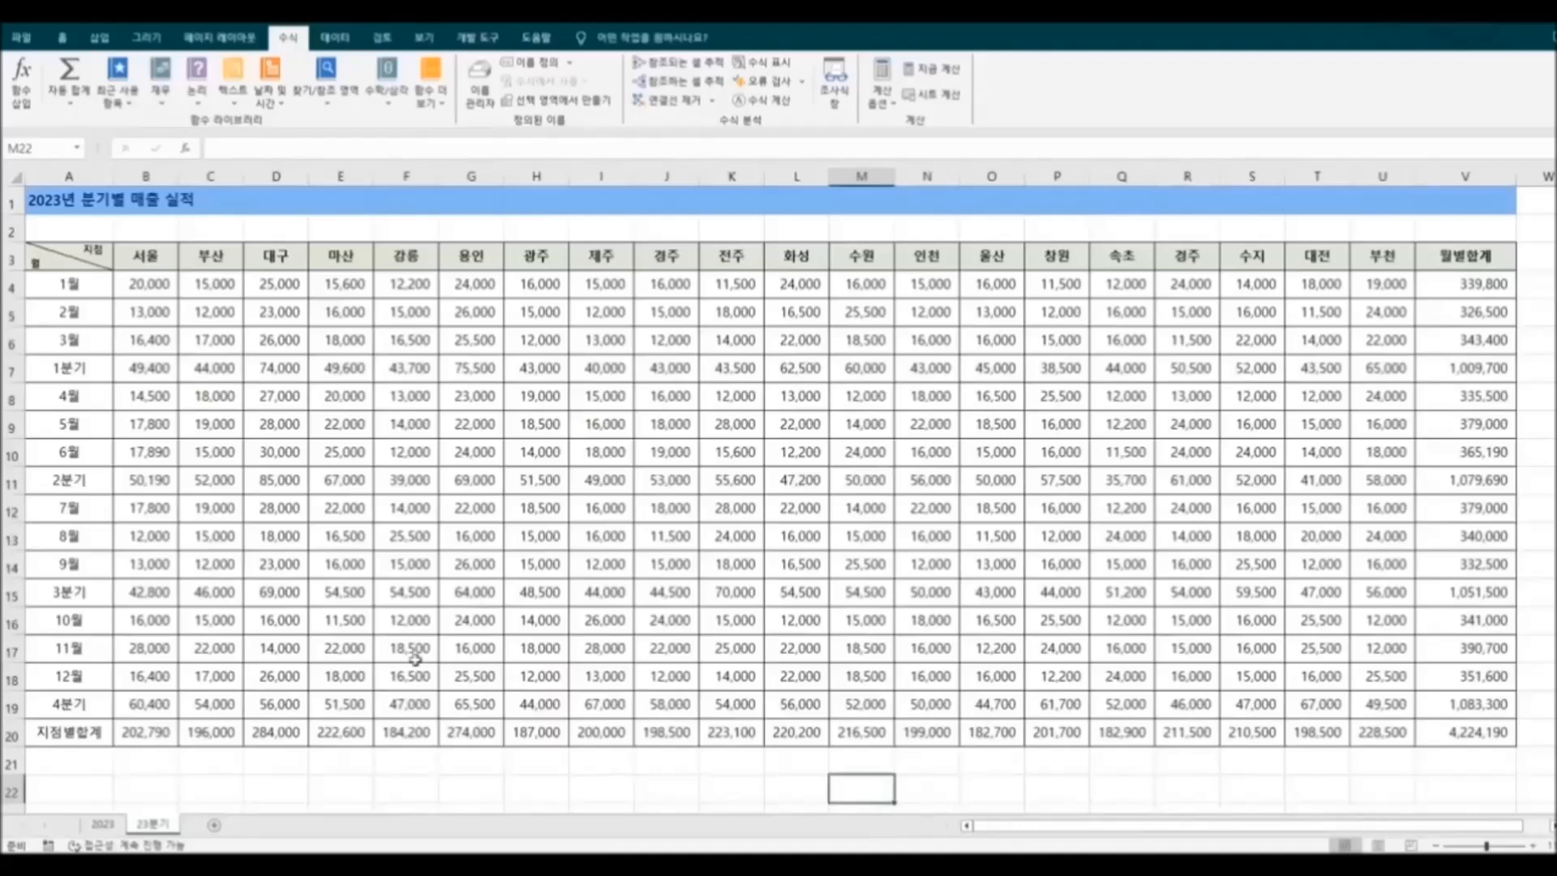
Shade the 1분기, 2분기, 3분기, 4분기 and 지점별합계 rows light orange across columns A to V.
left_click_drag(71, 367, 1460, 370)
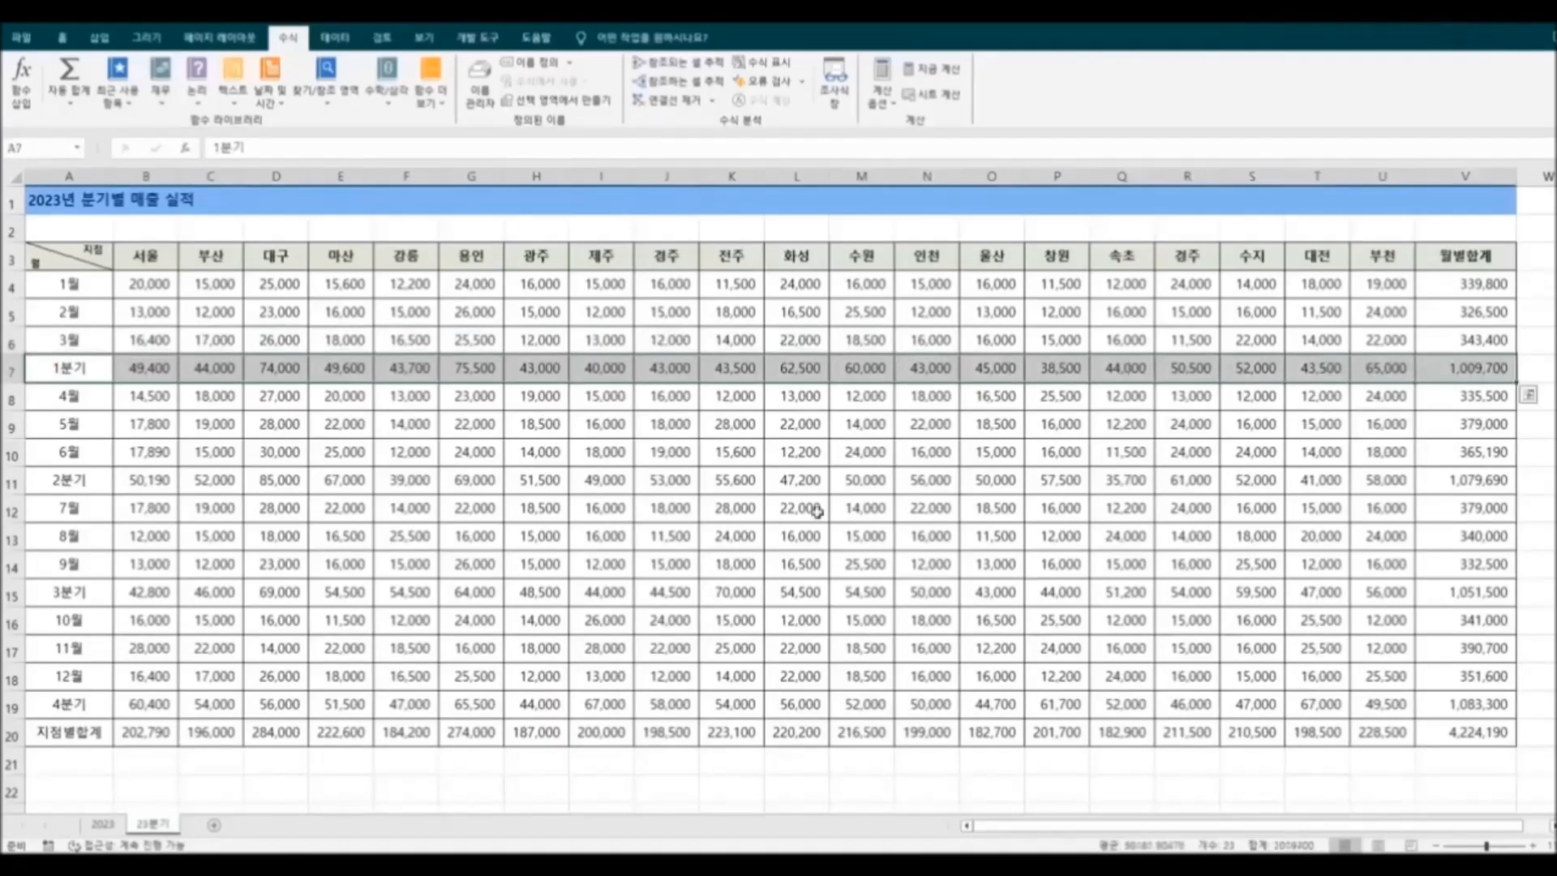
left_click_drag(68, 486, 1434, 484)
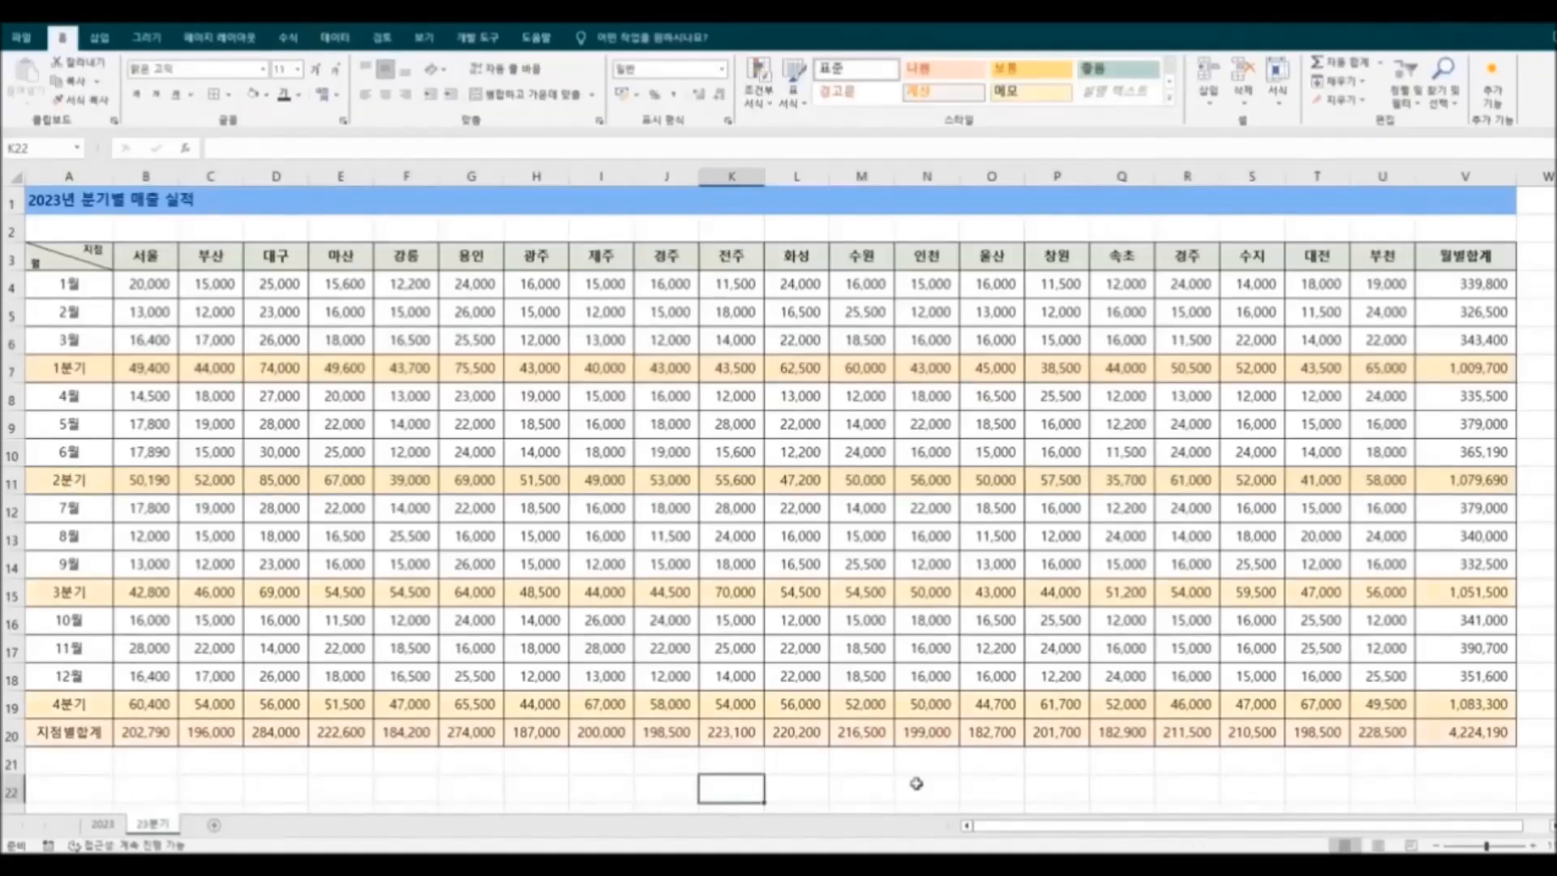